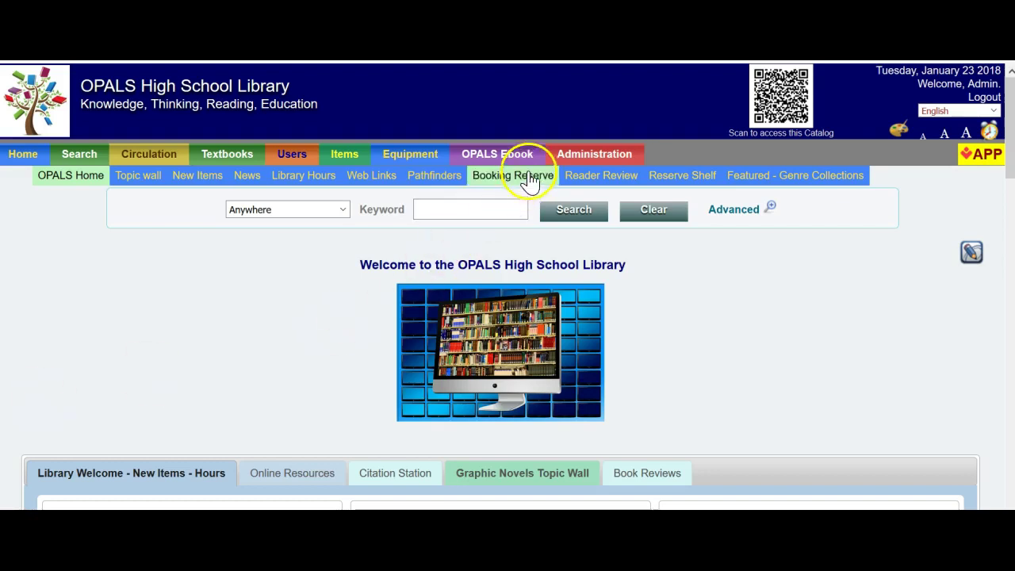
pyautogui.moveTo(536, 159)
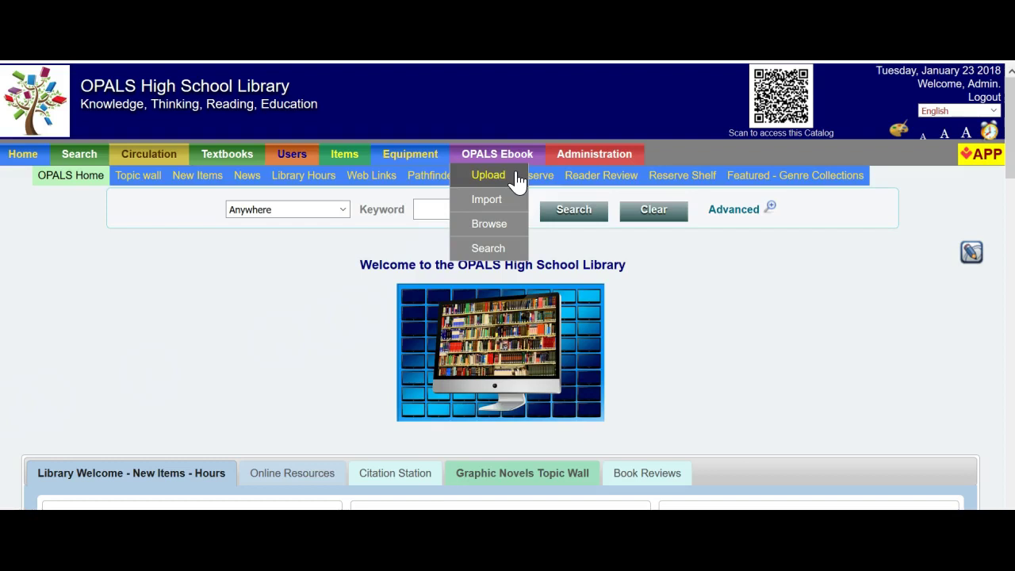
pyautogui.click(686, 306)
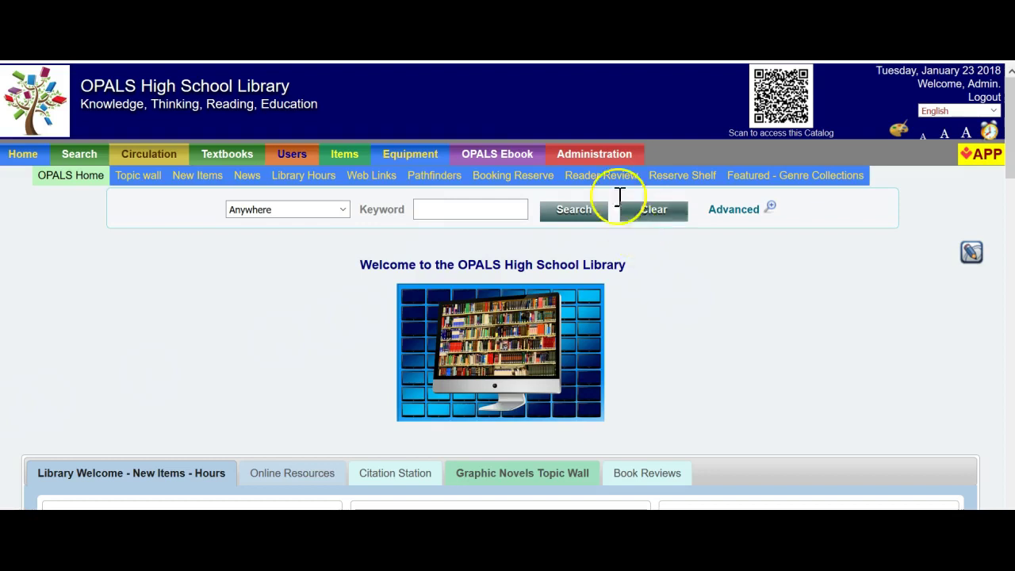
# Open the Barcode Range Assignment & Tables tool from the administration reports and tools.
pyautogui.moveTo(602, 152)
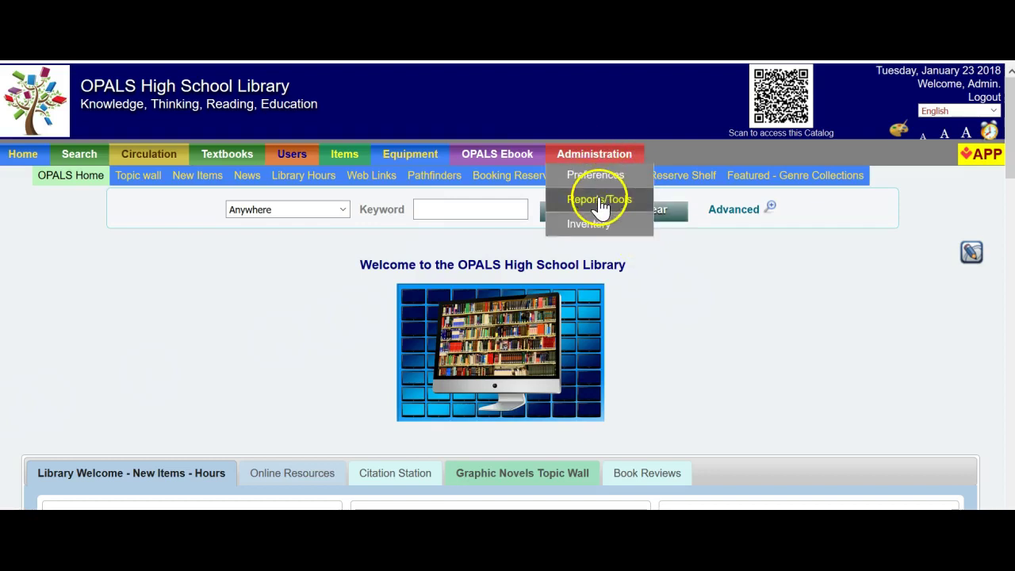
pyautogui.click(749, 314)
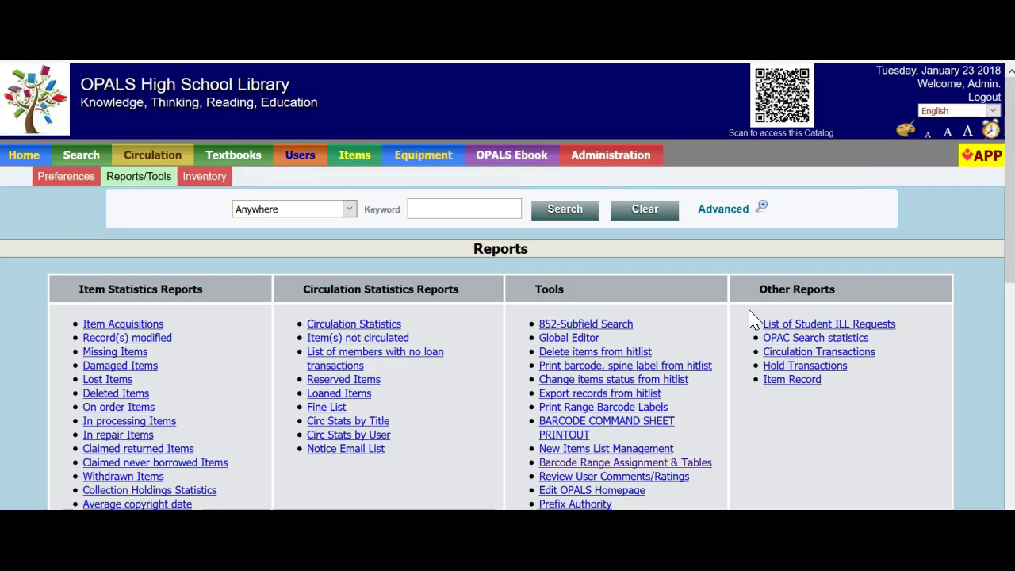
pyautogui.click(647, 291)
pyautogui.scroll(-2, 594, 298)
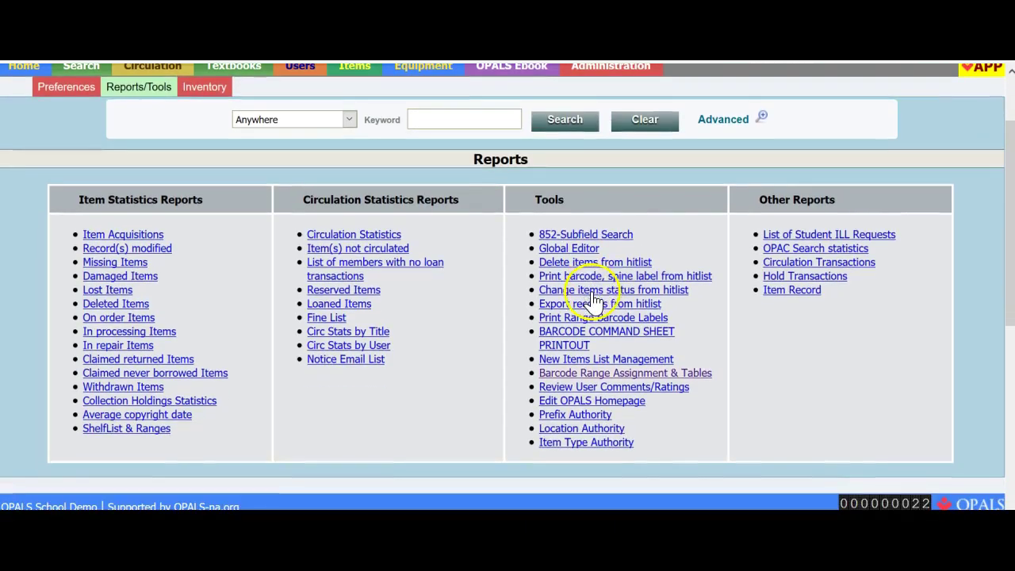
pyautogui.click(606, 381)
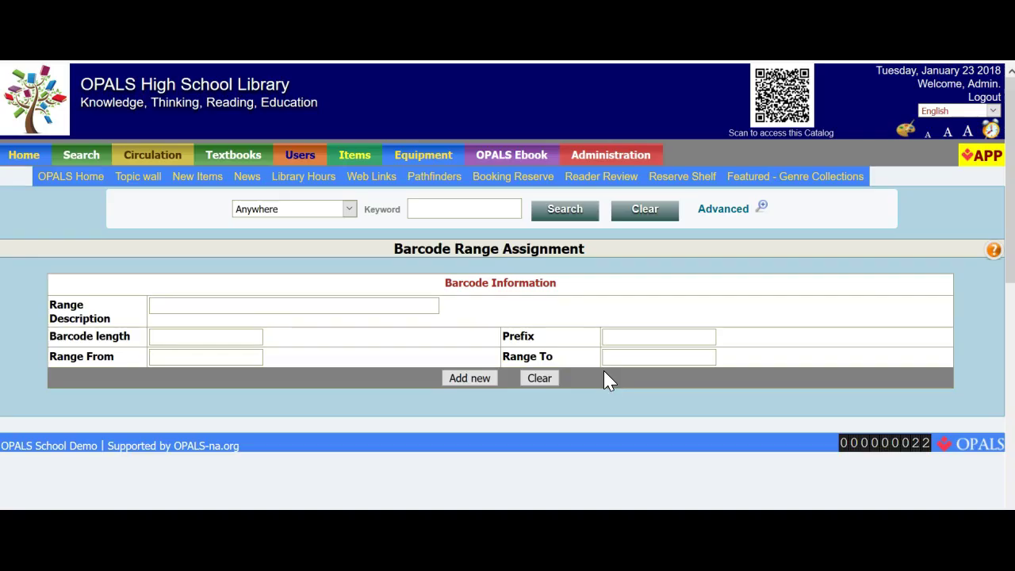
# Describe the new barcode range as "OPALS and Public Domain eBooks" and give it the prefix EBK.
pyautogui.click(258, 309)
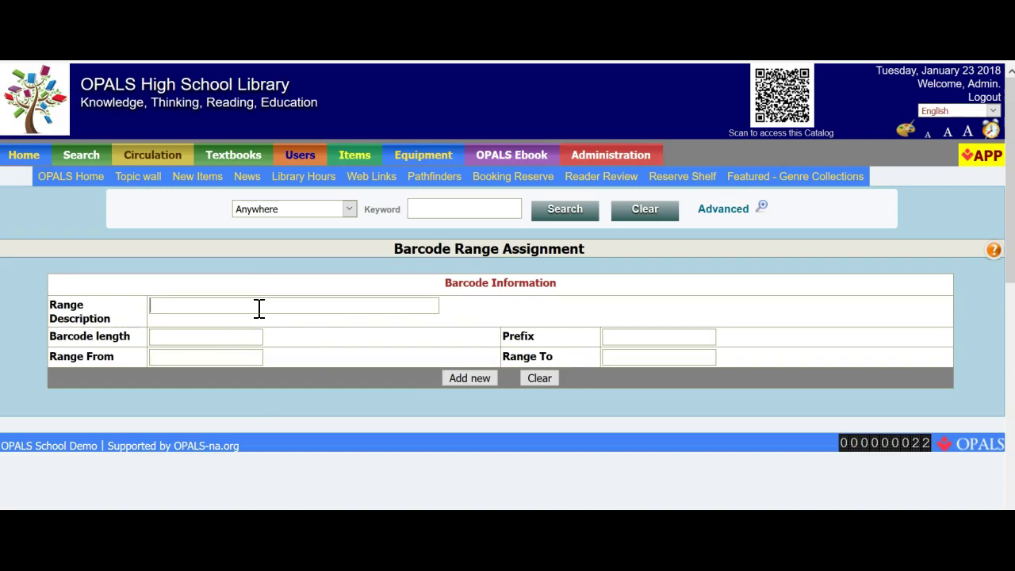
pyautogui.write('OPALS and Public')
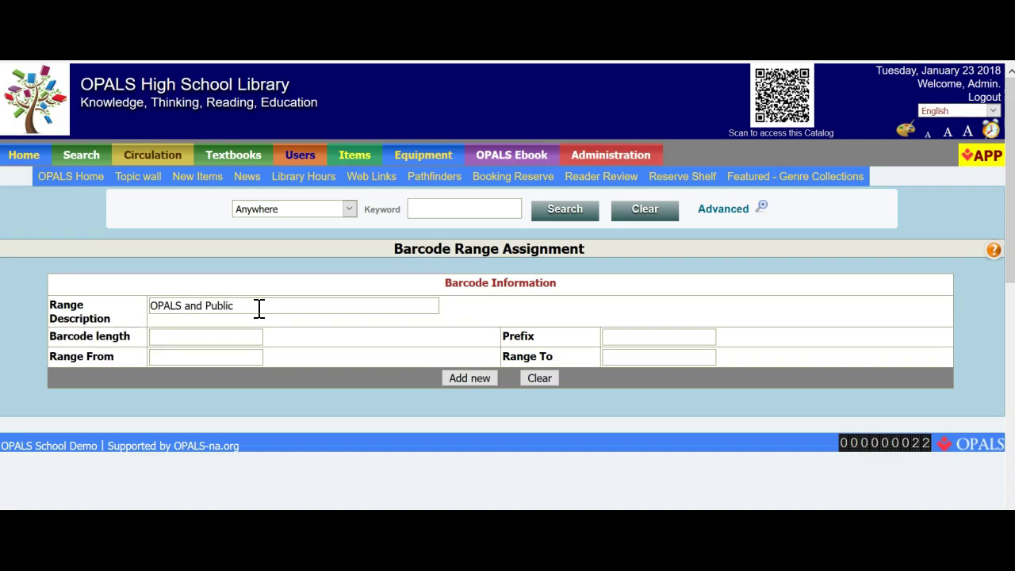
pyautogui.write(' Domain eBooks')
pyautogui.click(680, 336)
pyautogui.write('EBK')
# Set the barcode range from 0001 to 5000 with a barcode length of 7, and add it as a new range.
pyautogui.click(156, 359)
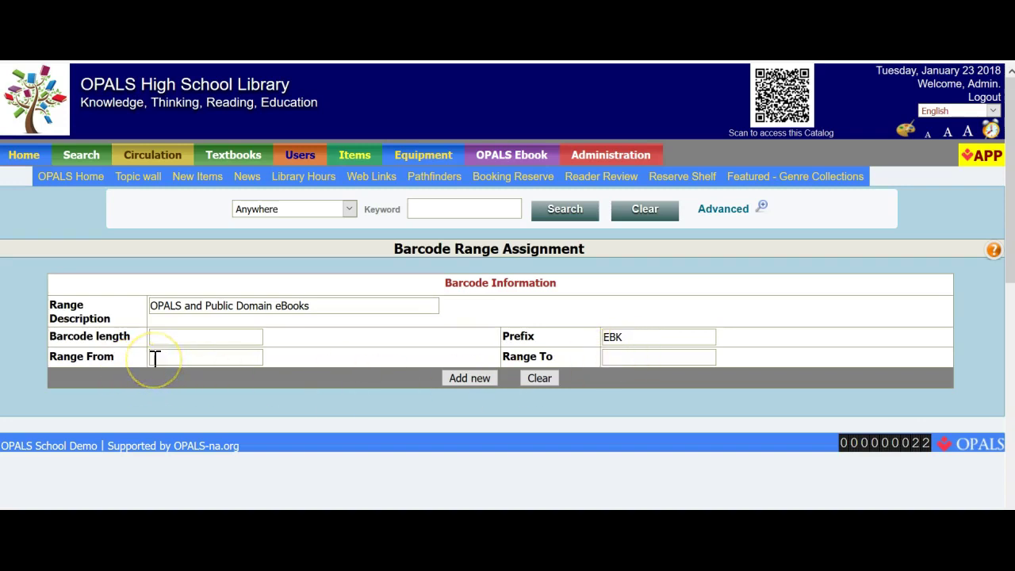
pyautogui.write('0001')
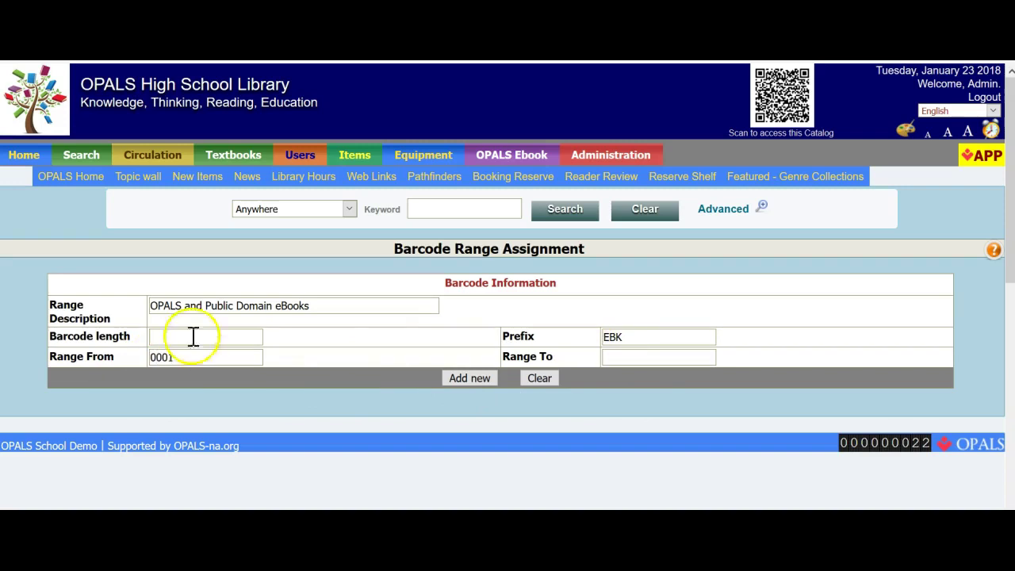
pyautogui.click(618, 357)
pyautogui.write('5000')
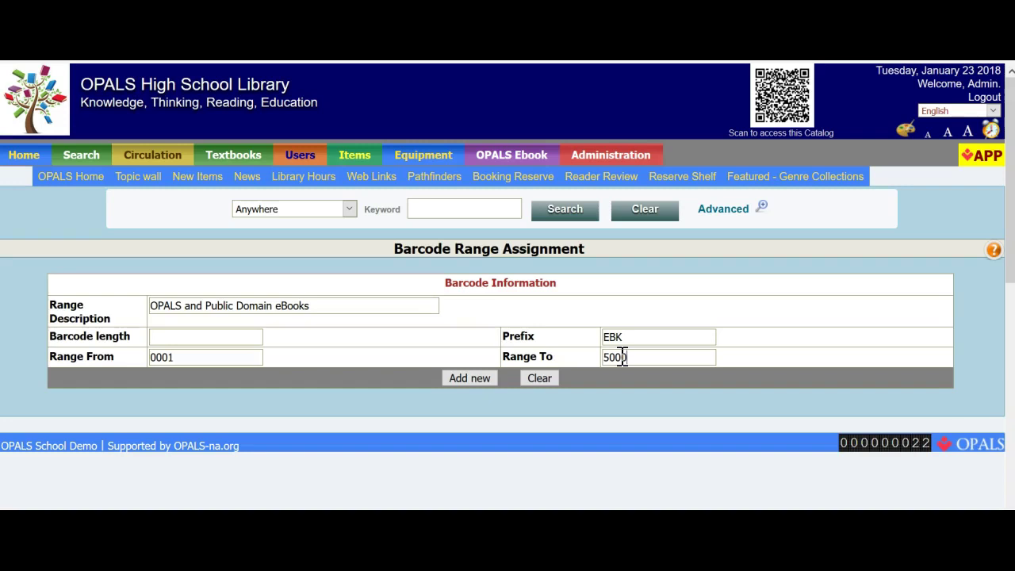
pyautogui.click(466, 395)
pyautogui.click(627, 360)
pyautogui.click(482, 384)
pyautogui.write('7')
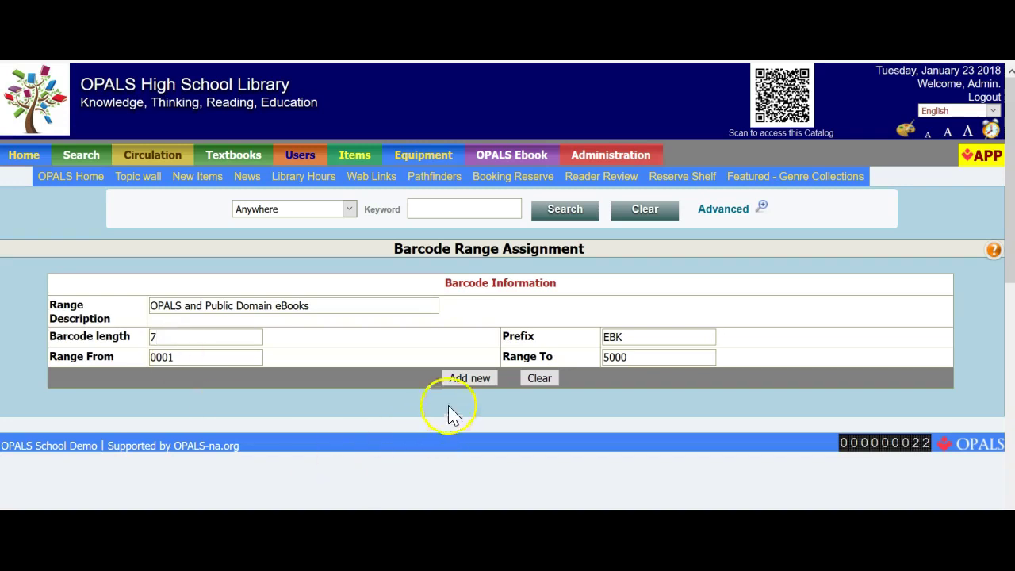
pyautogui.click(468, 385)
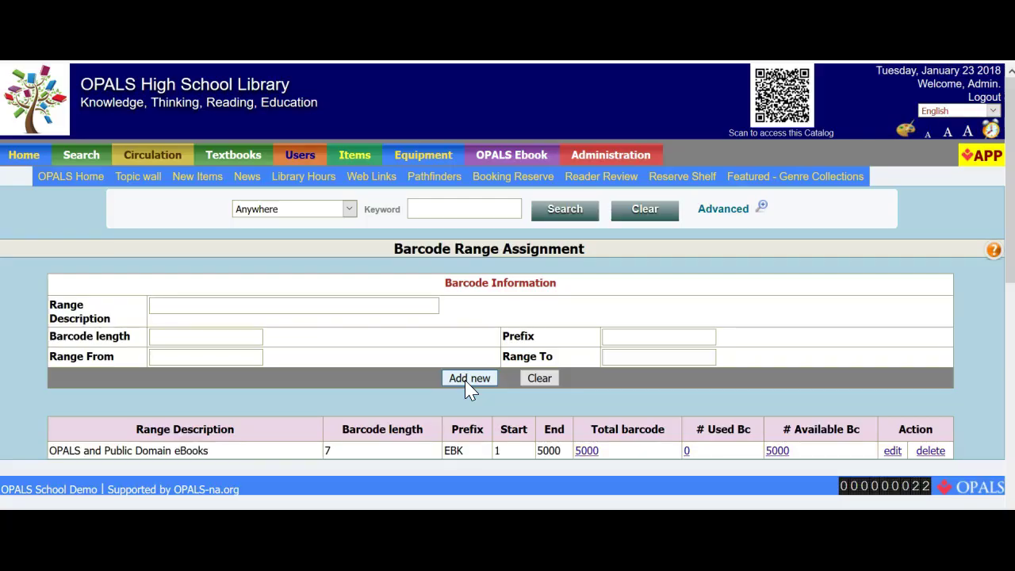
pyautogui.scroll(-1, 470, 389)
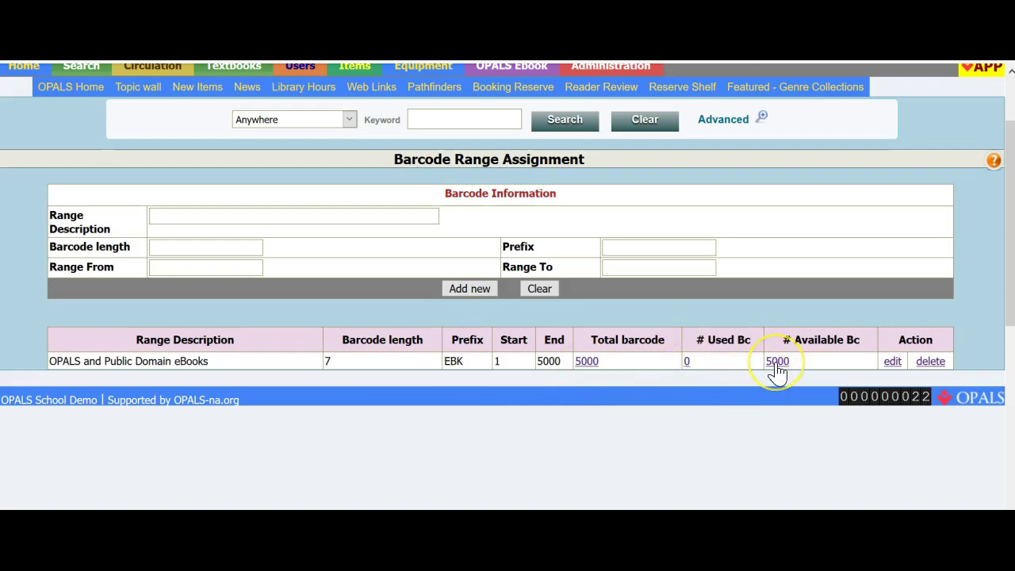
pyautogui.scroll(2, 716, 444)
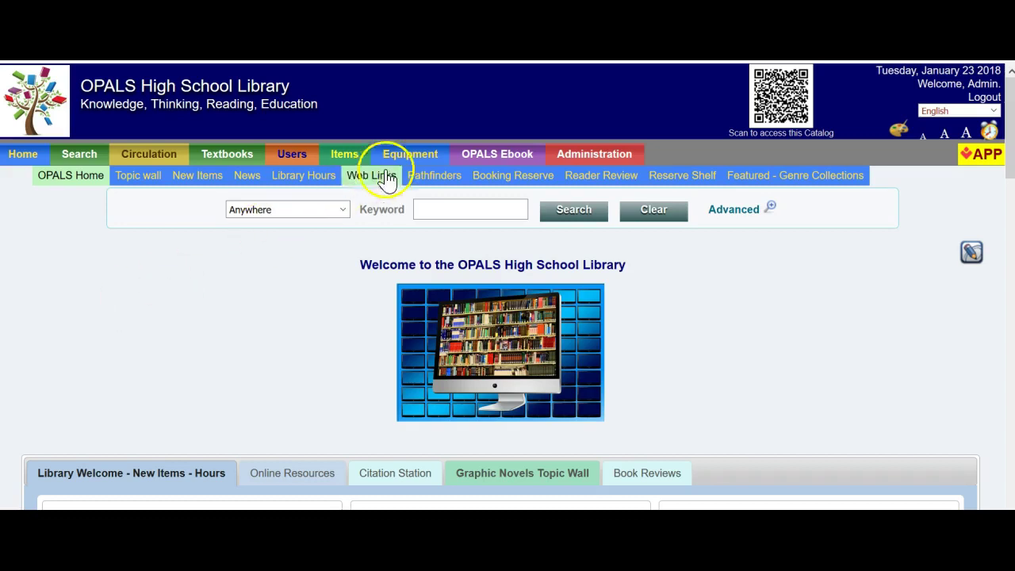
# Open the import page for OPALS ebooks.
pyautogui.moveTo(497, 161)
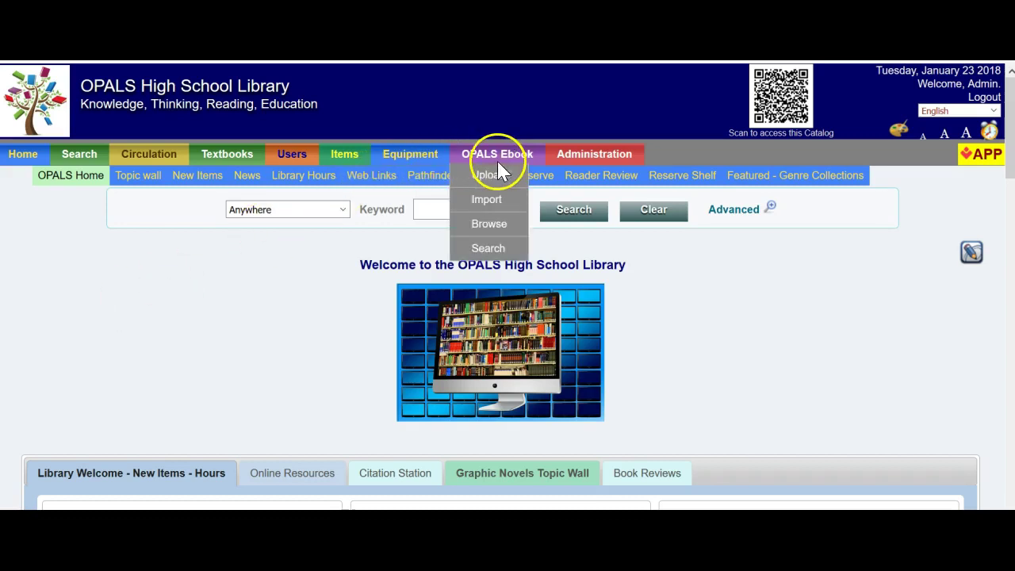
pyautogui.click(488, 206)
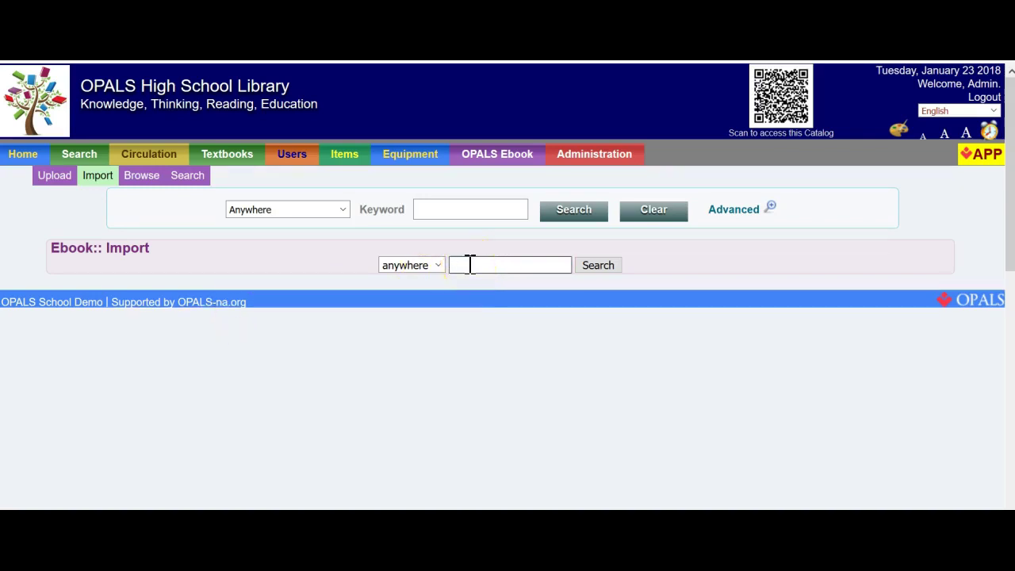
pyautogui.moveTo(46, 249); pyautogui.dragTo(159, 254)
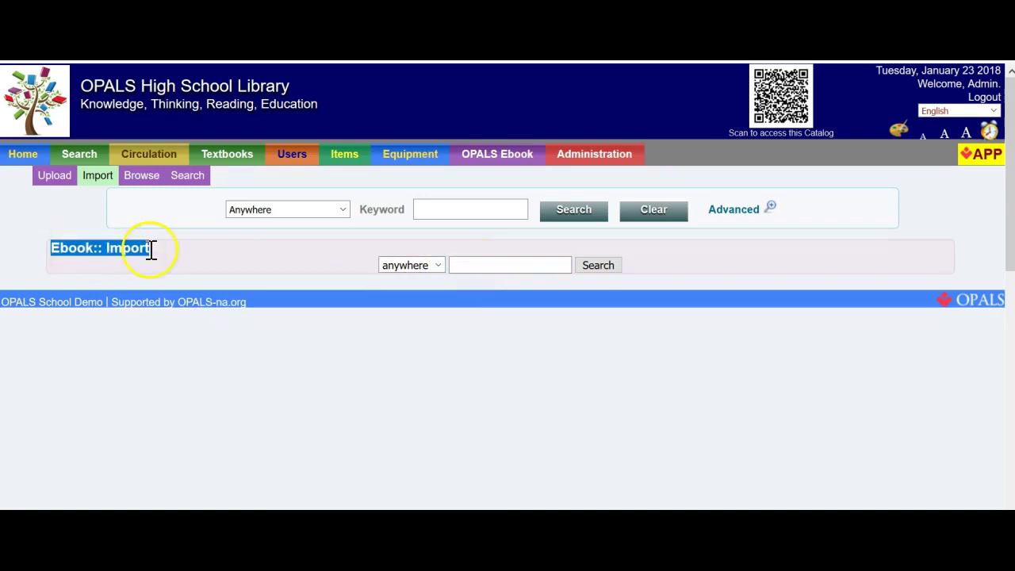
pyautogui.click(163, 262)
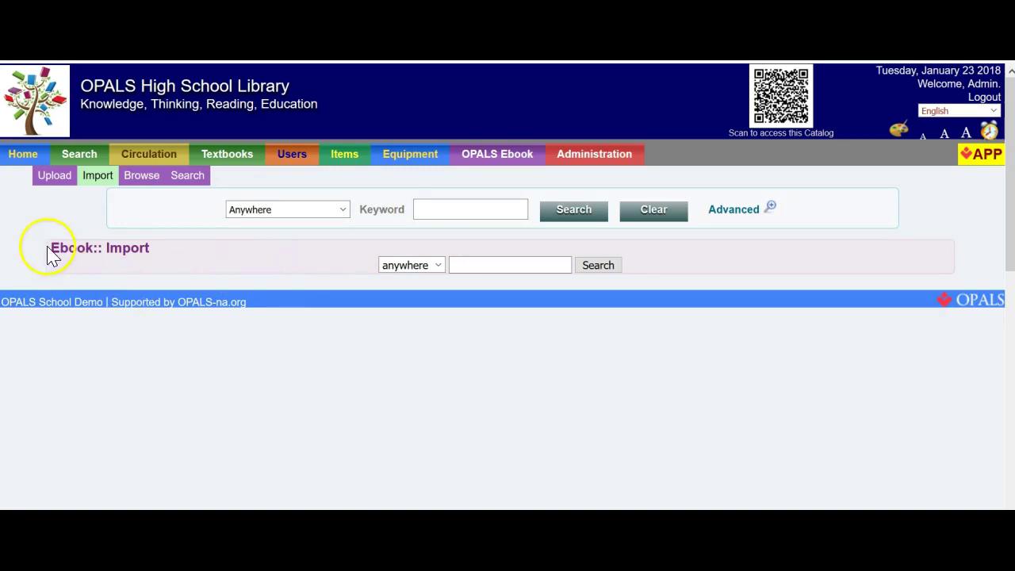
pyautogui.moveTo(50, 251); pyautogui.dragTo(181, 264)
pyautogui.click(169, 265)
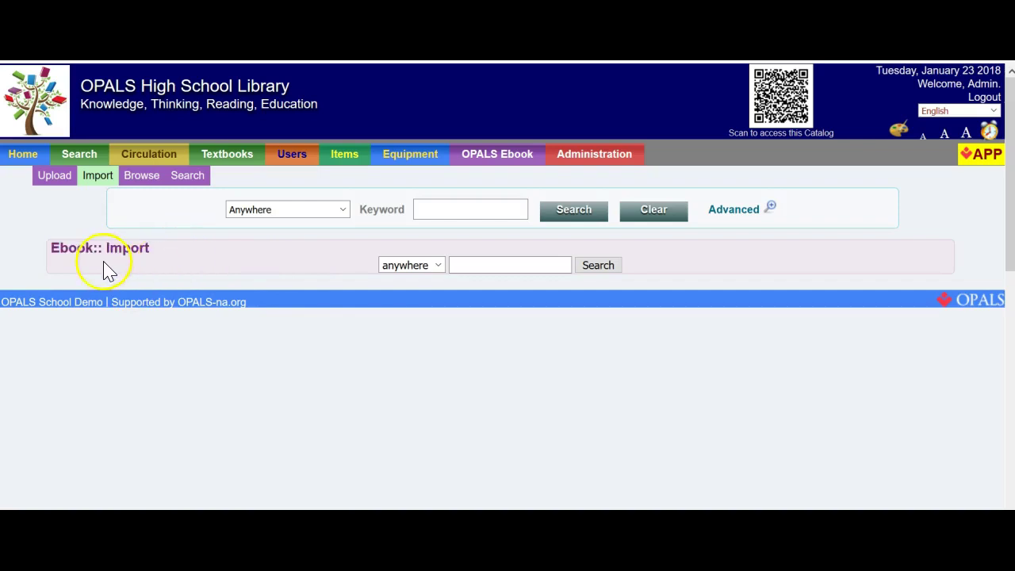
# Search the importable ebooks anywhere for "high".
pyautogui.click(467, 266)
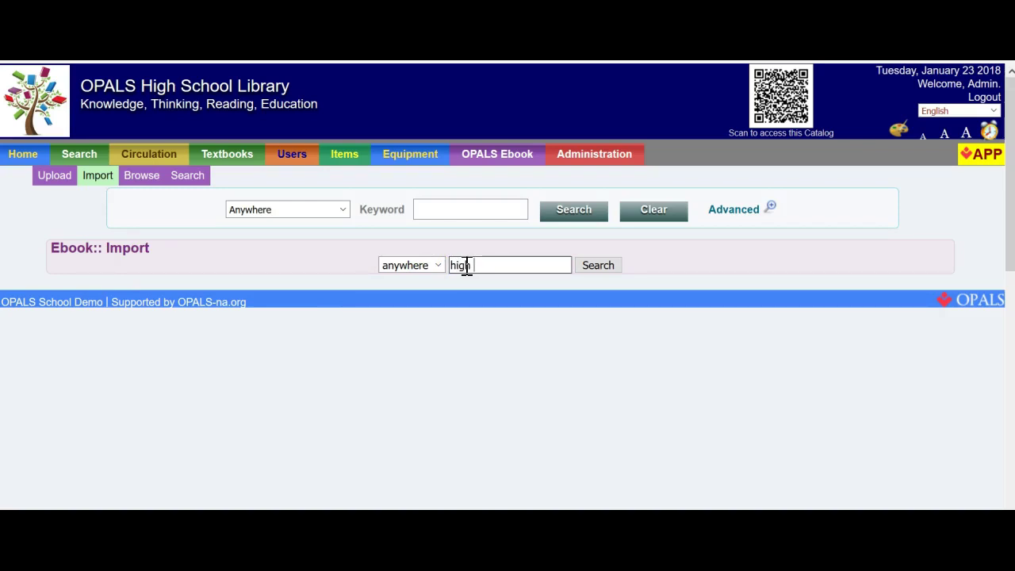
pyautogui.press('Return')
pyautogui.click(453, 281)
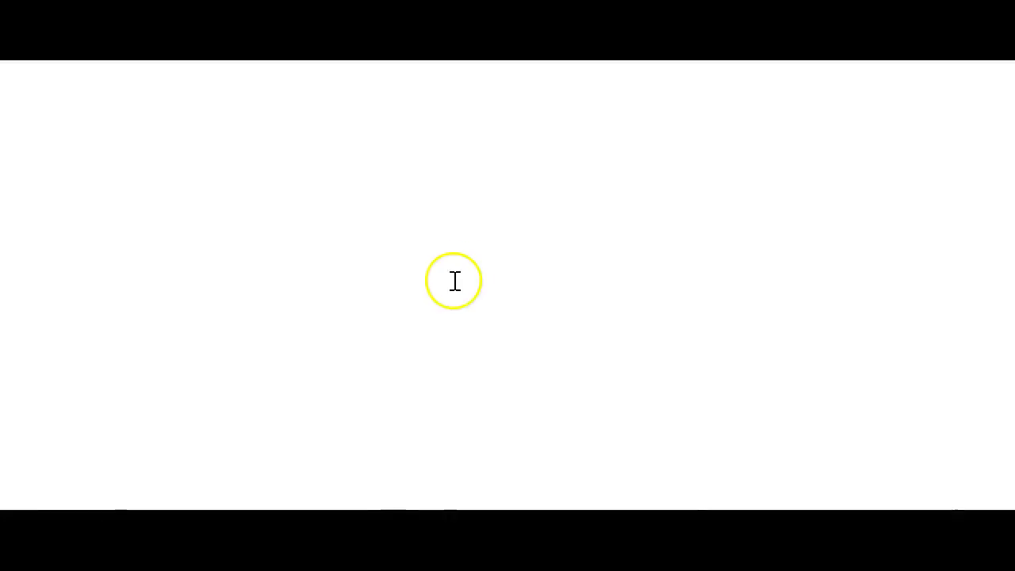
# Select the ebook Commonsense Composition from the search results for import.
pyautogui.scroll(-3, 455, 284)
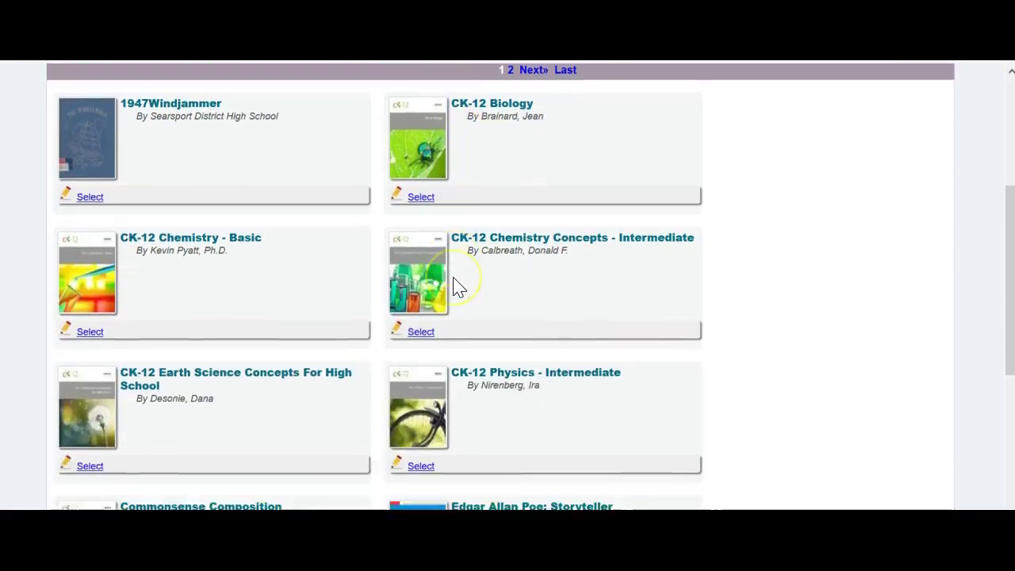
pyautogui.scroll(-3, 458, 286)
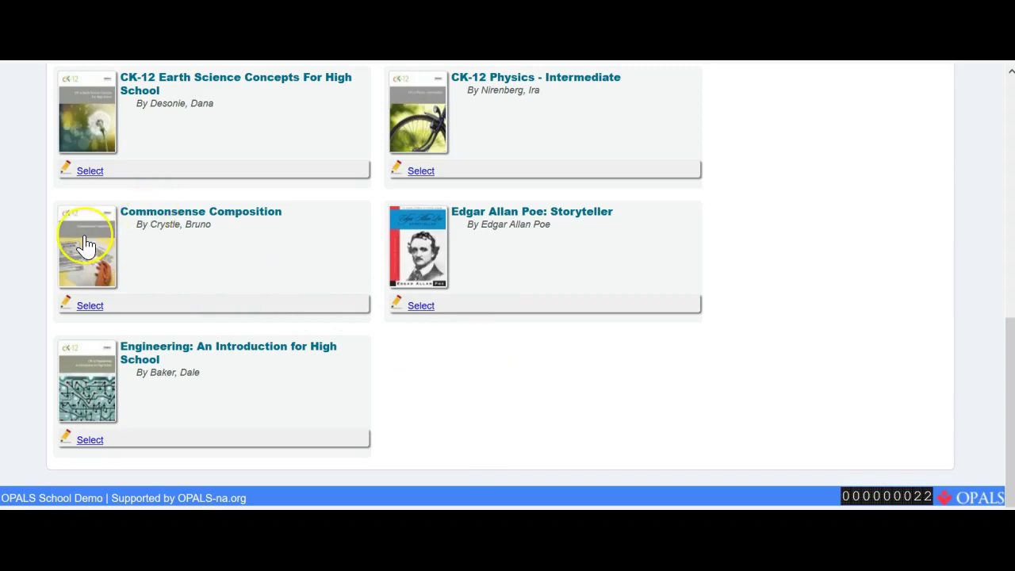
pyautogui.click(180, 222)
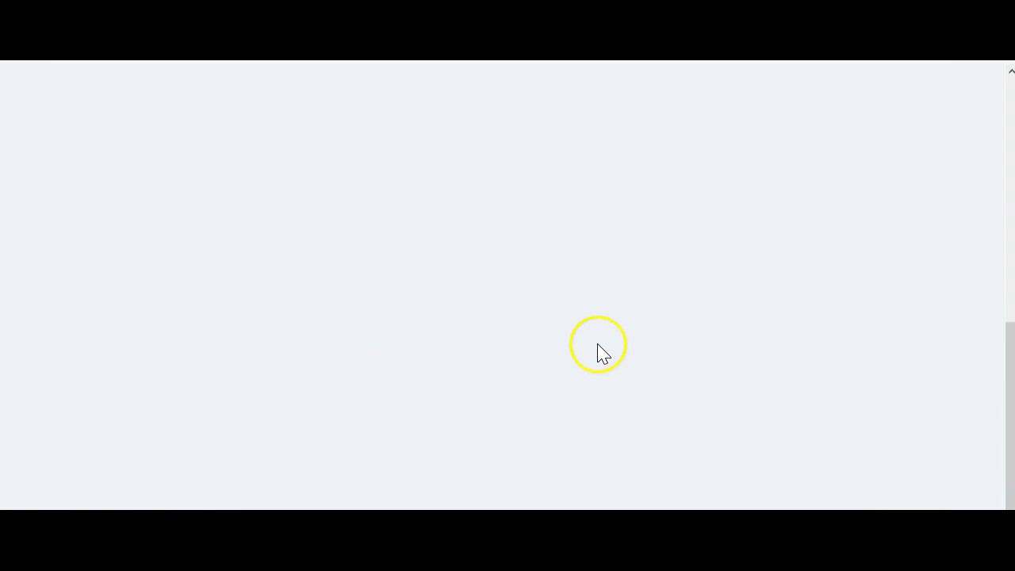
pyautogui.scroll(3, 603, 353)
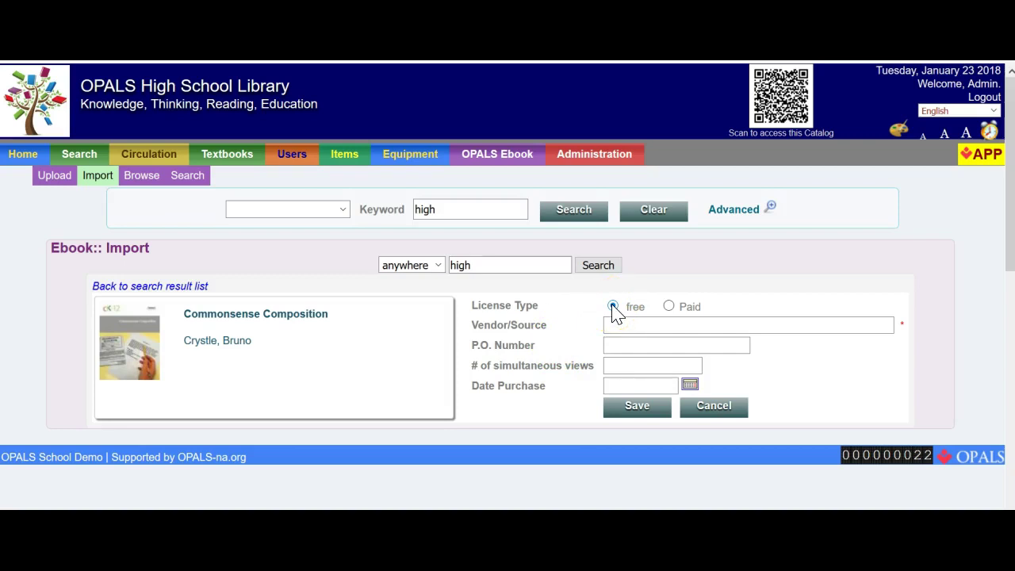
# Enter OPALS as the vendor/source for the free-license ebook and save the import.
pyautogui.click(612, 324)
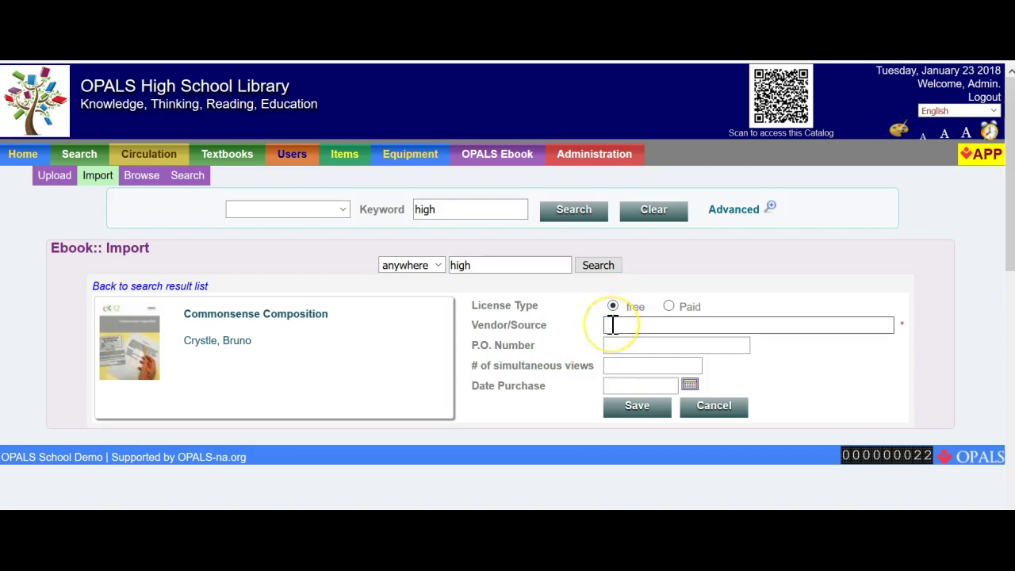
pyautogui.write('OP')
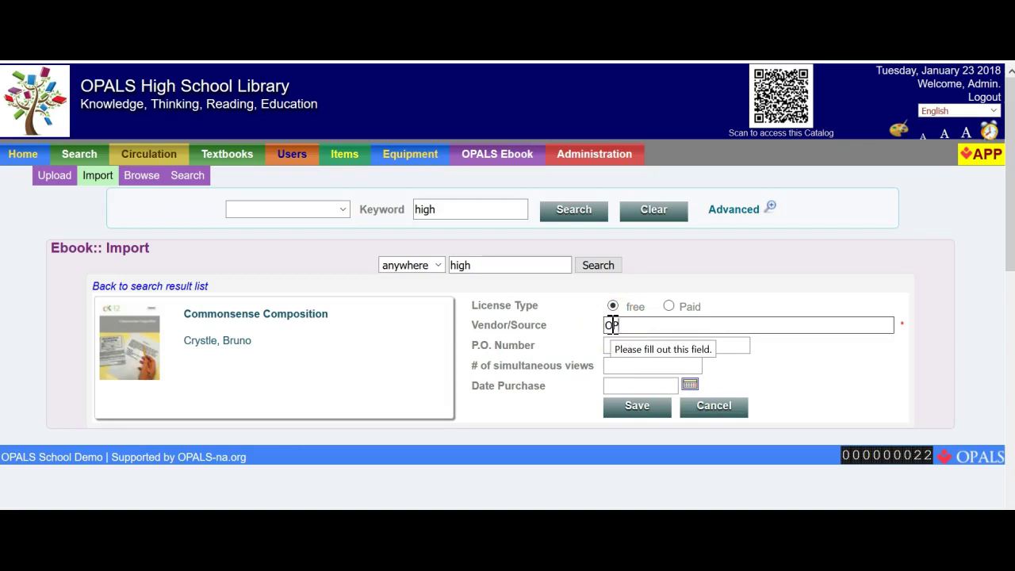
pyautogui.write('ALS')
pyautogui.click(577, 318)
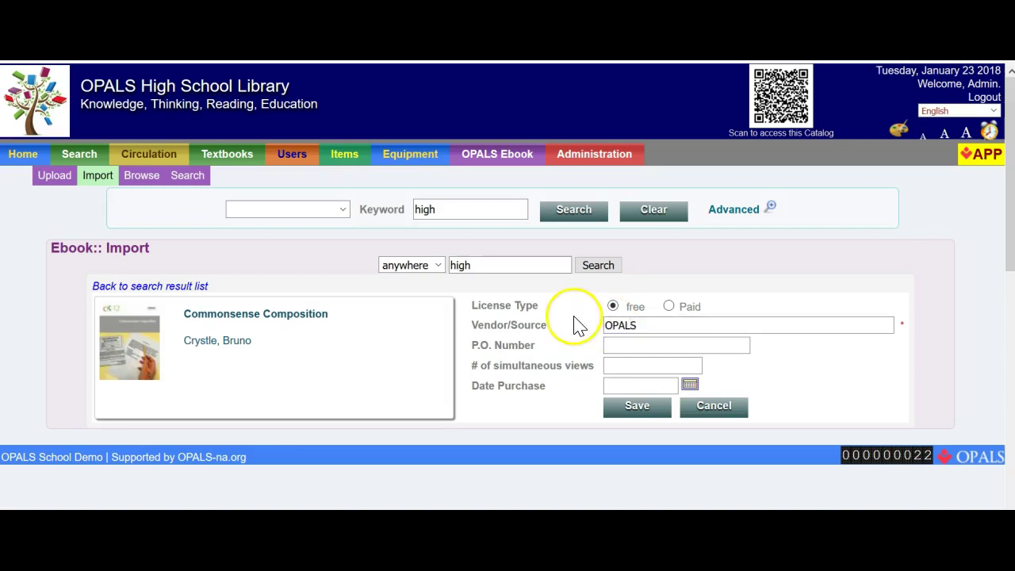
pyautogui.click(610, 330)
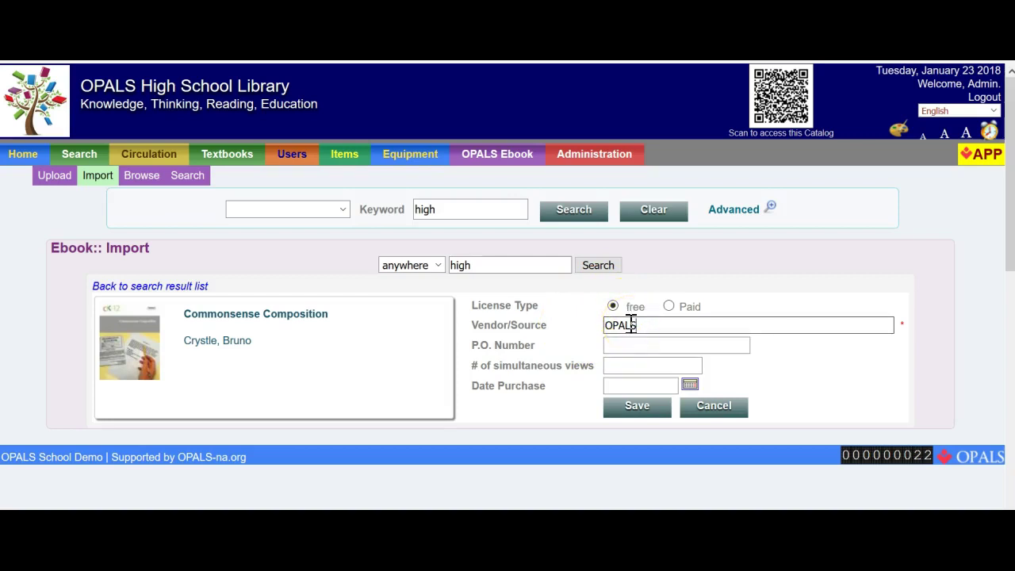
pyautogui.click(637, 407)
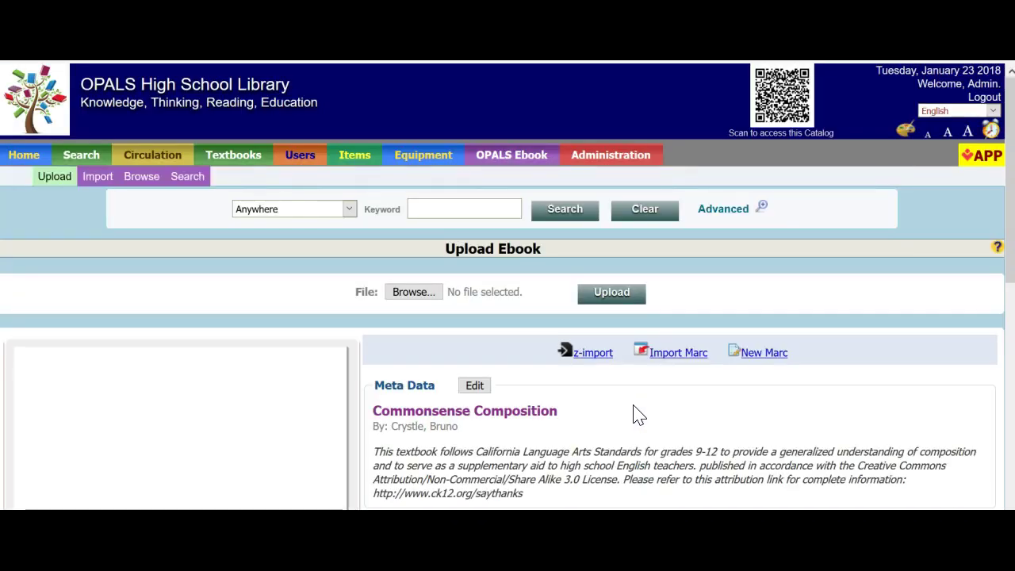
# Copy the title Commonsense Composition from the imported ebook's metadata.
pyautogui.scroll(-2, 639, 414)
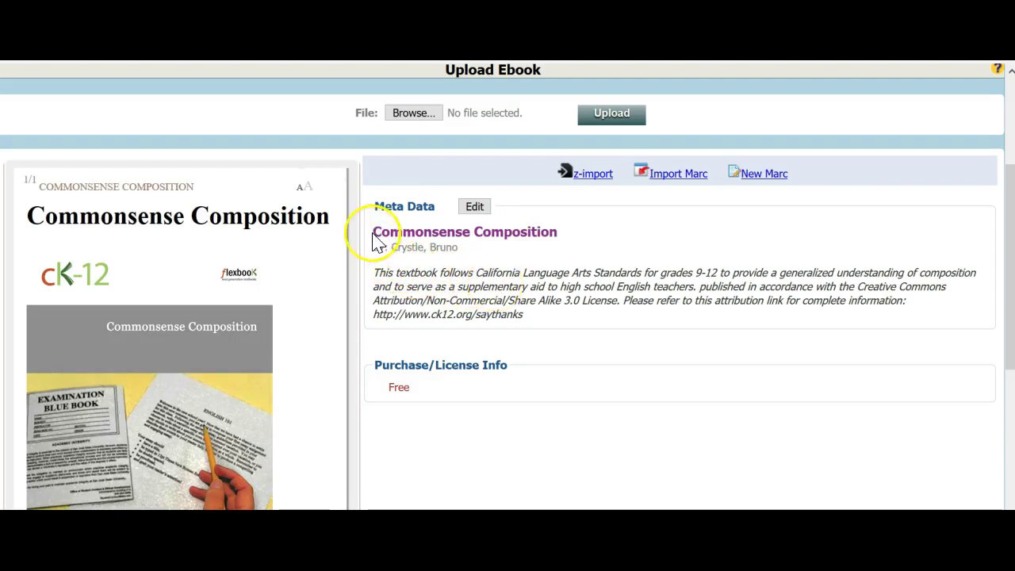
pyautogui.moveTo(372, 233); pyautogui.dragTo(574, 242)
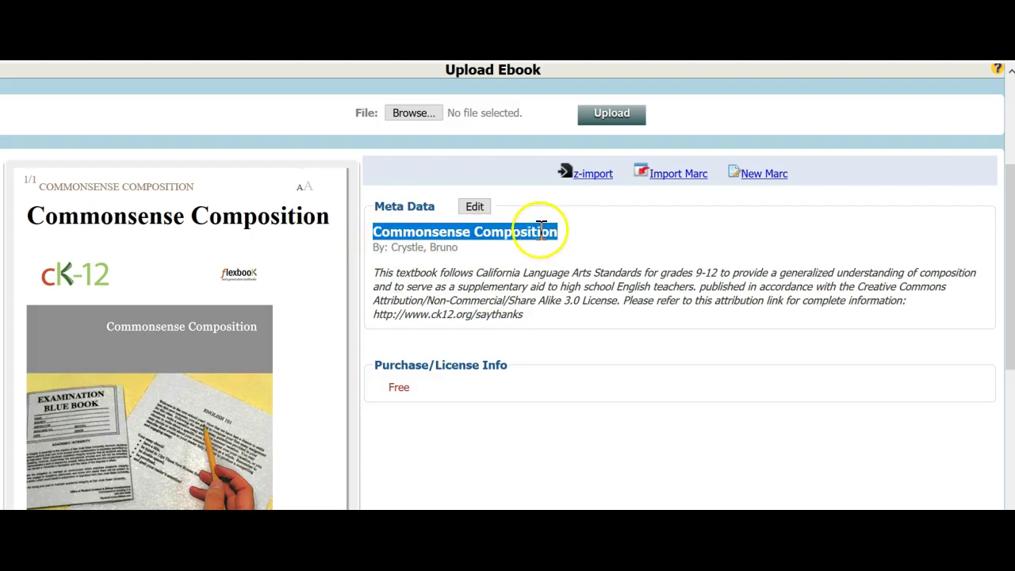
pyautogui.rightClick(540, 231)
pyautogui.click(566, 240)
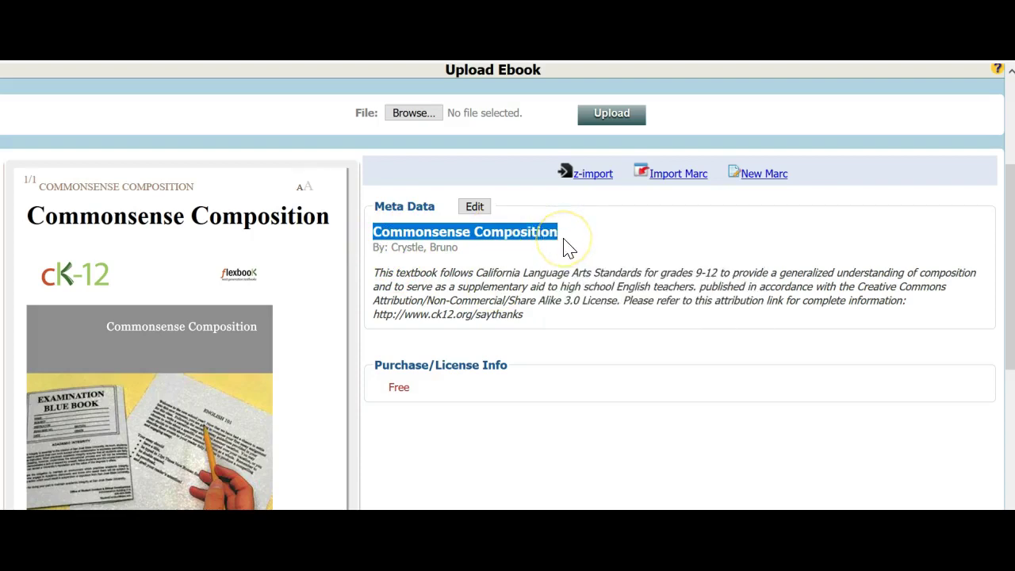
pyautogui.rightClick(575, 257)
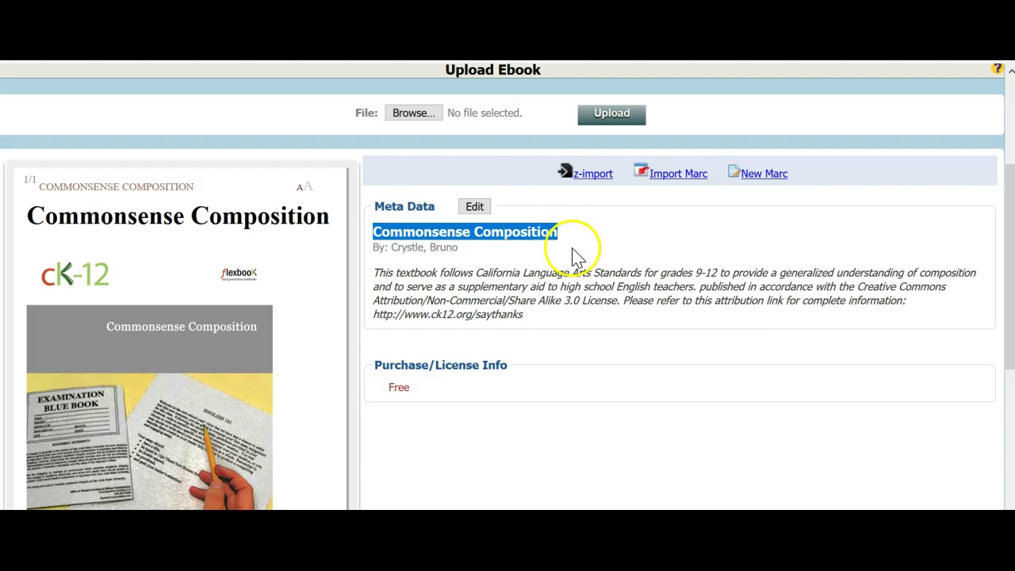
# Search the Teen Ebook database through Z-Import for the title Commonsense Composition and open the matching record in the MARC editor.
pyautogui.click(595, 174)
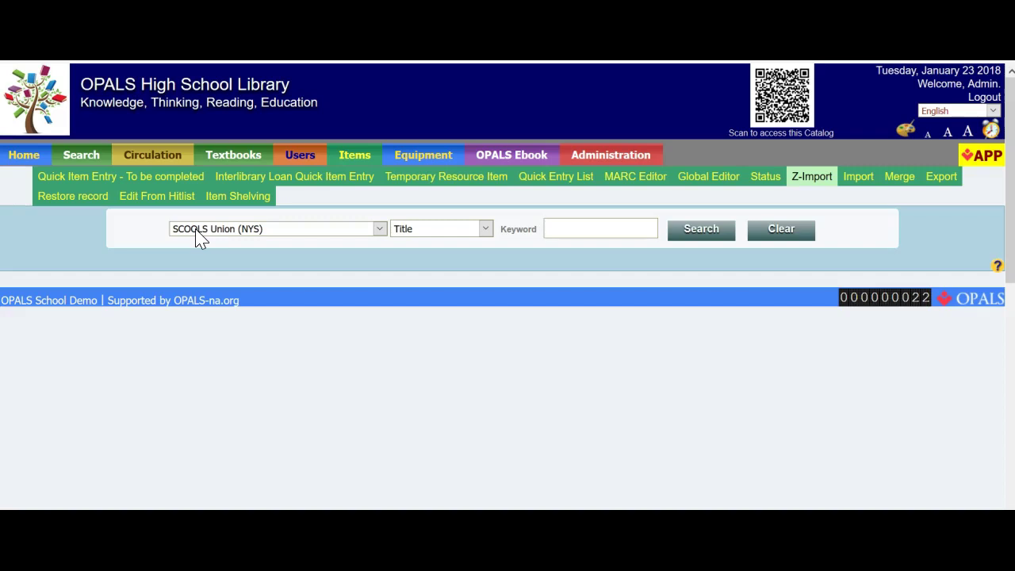
pyautogui.click(380, 231)
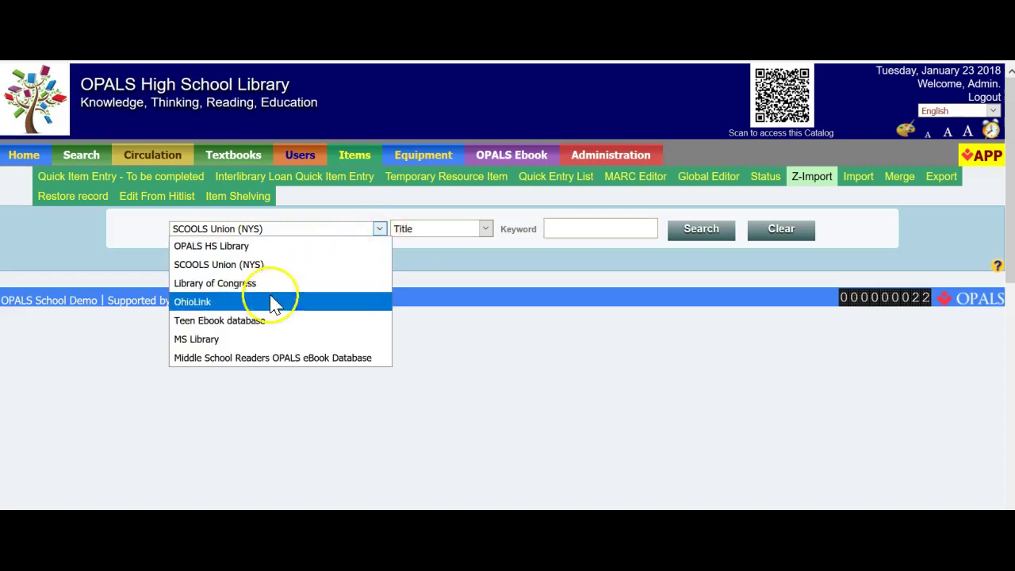
pyautogui.click(225, 322)
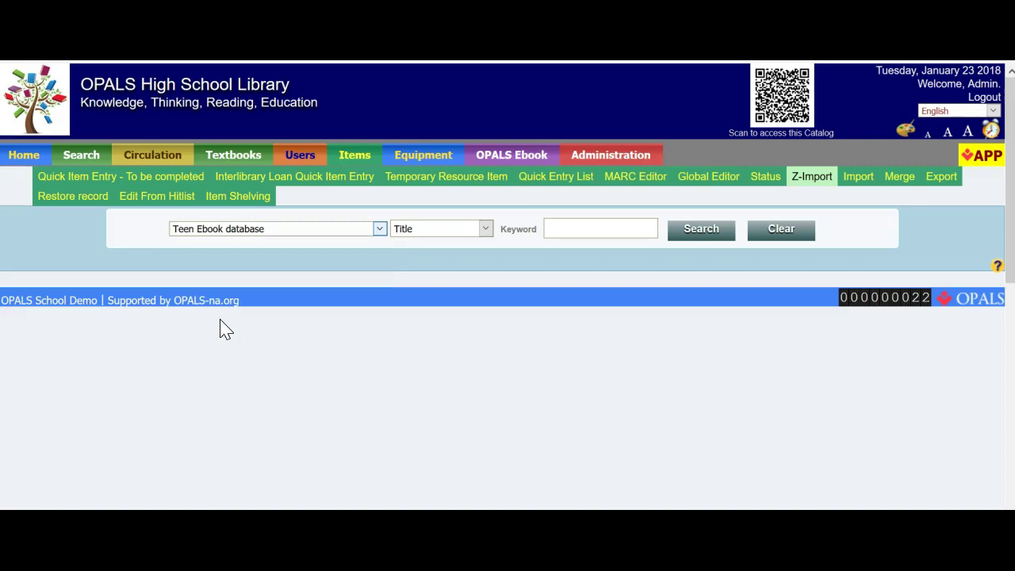
pyautogui.rightClick(560, 228)
pyautogui.click(587, 287)
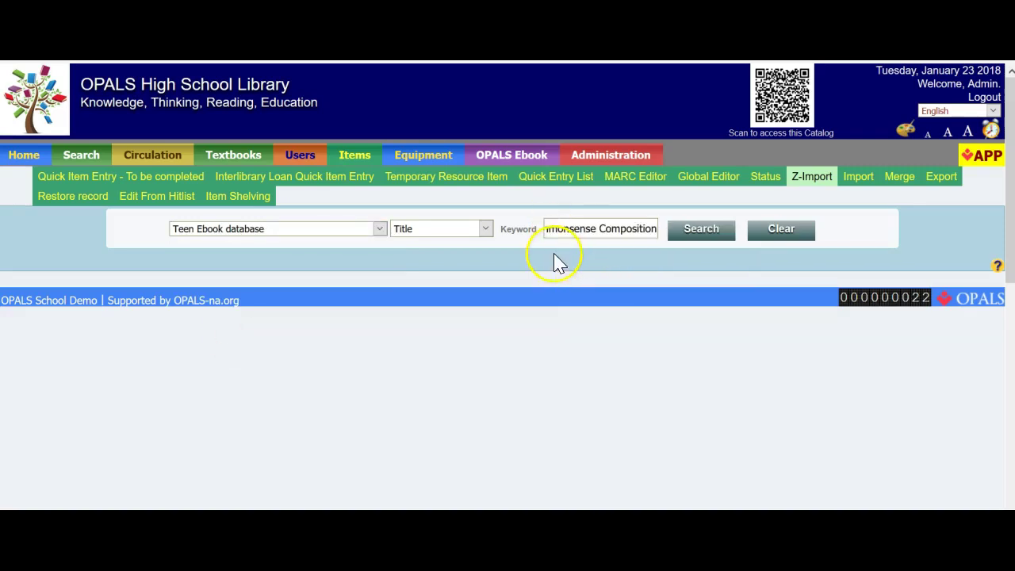
pyautogui.click(701, 231)
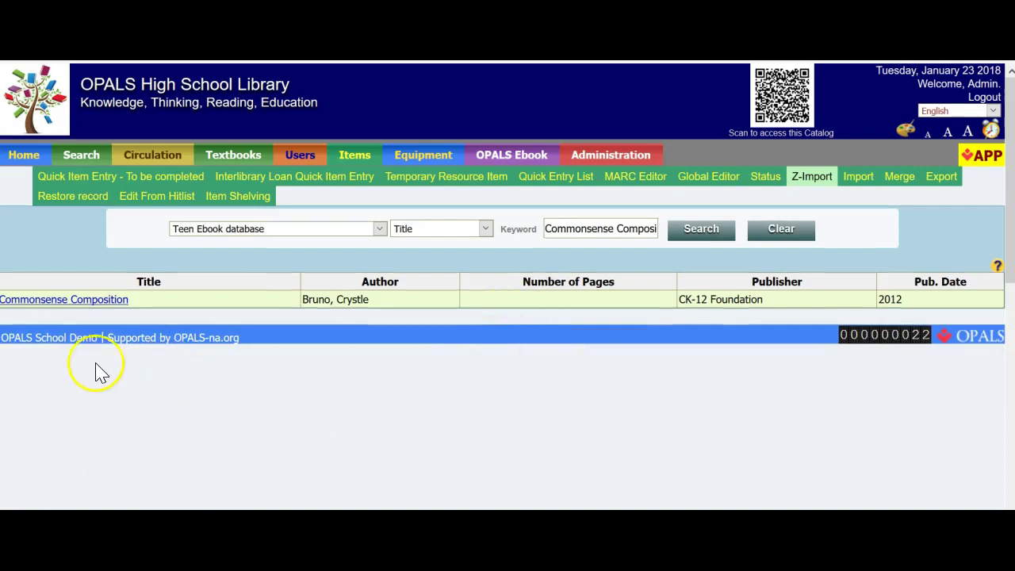
pyautogui.click(104, 303)
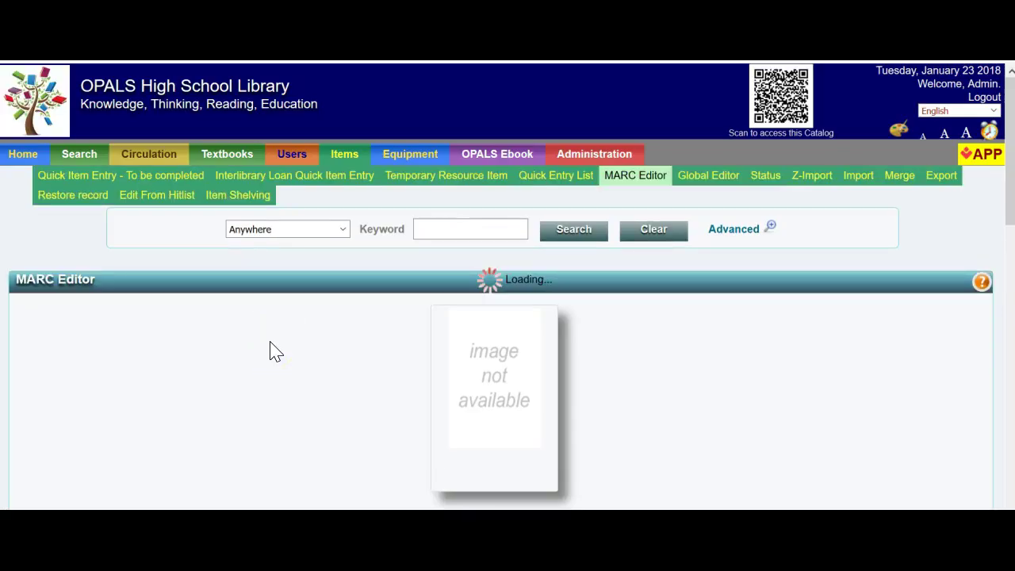
# Review the bibliographic record of Commonsense Composition, from the control fields through the contents notes and summary to the local subject headings.
pyautogui.scroll(-3, 273, 345)
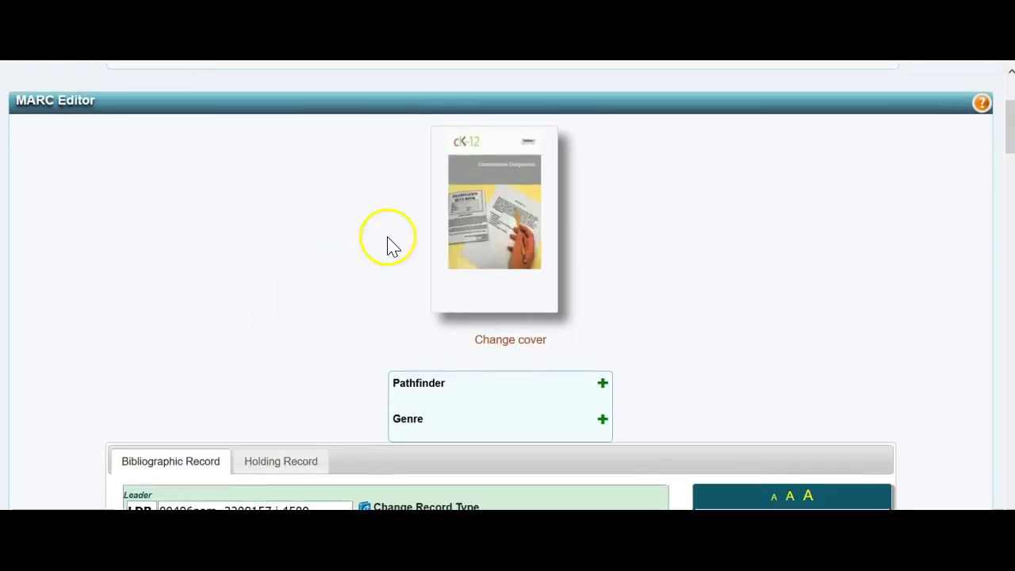
pyautogui.scroll(-2, 230, 283)
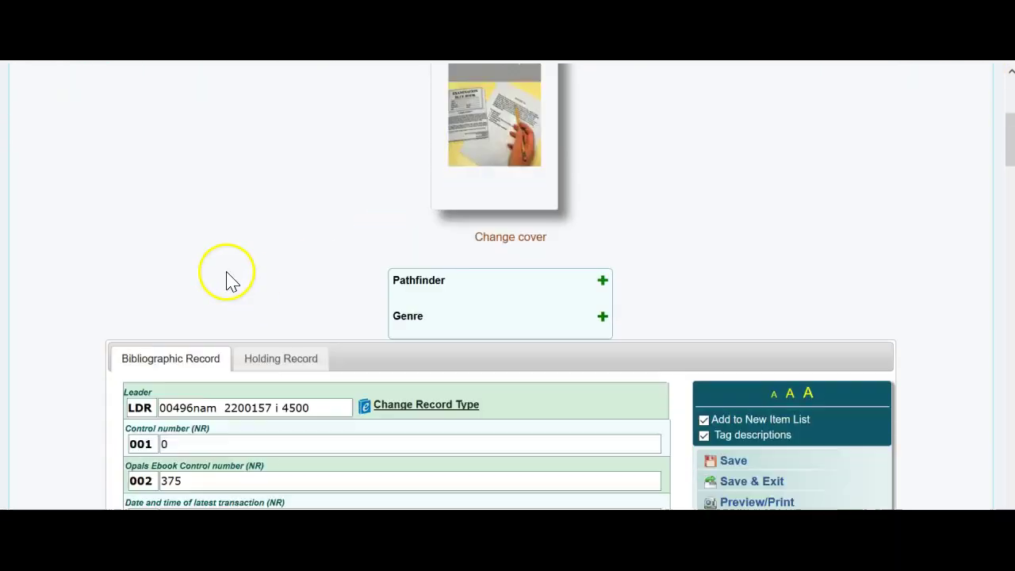
pyautogui.scroll(-3, 226, 282)
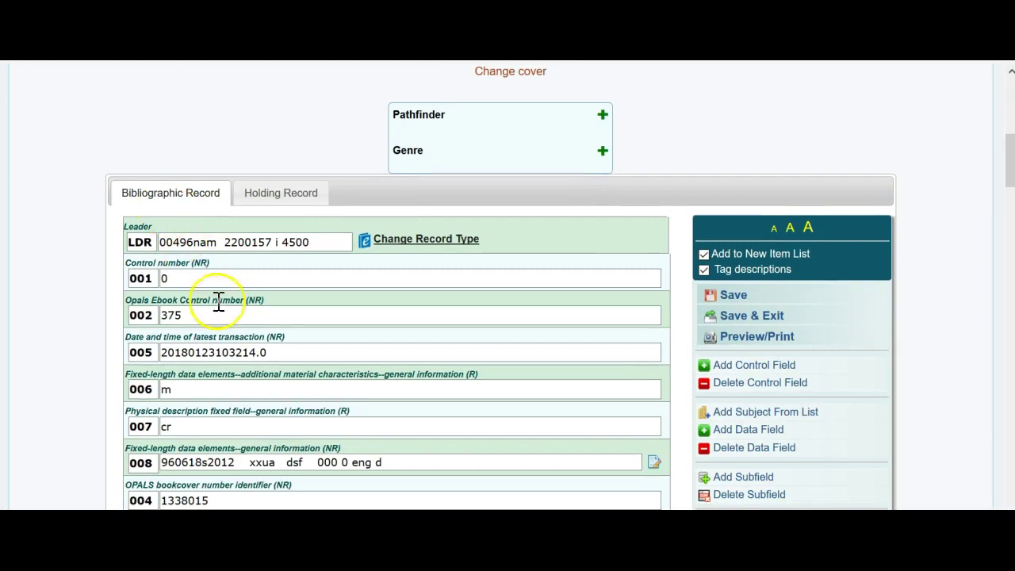
pyautogui.scroll(-4, 263, 332)
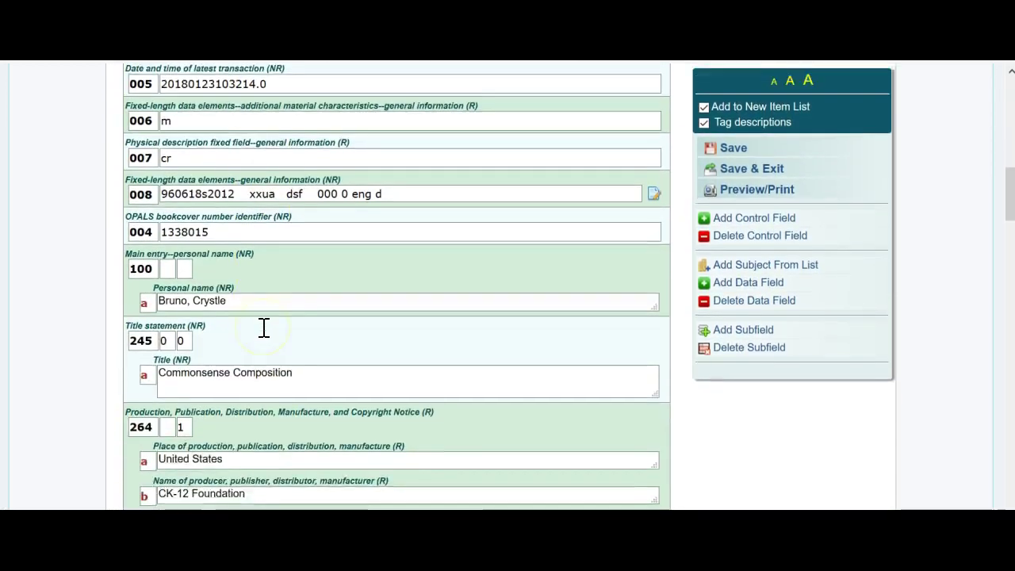
pyautogui.scroll(-5, 264, 328)
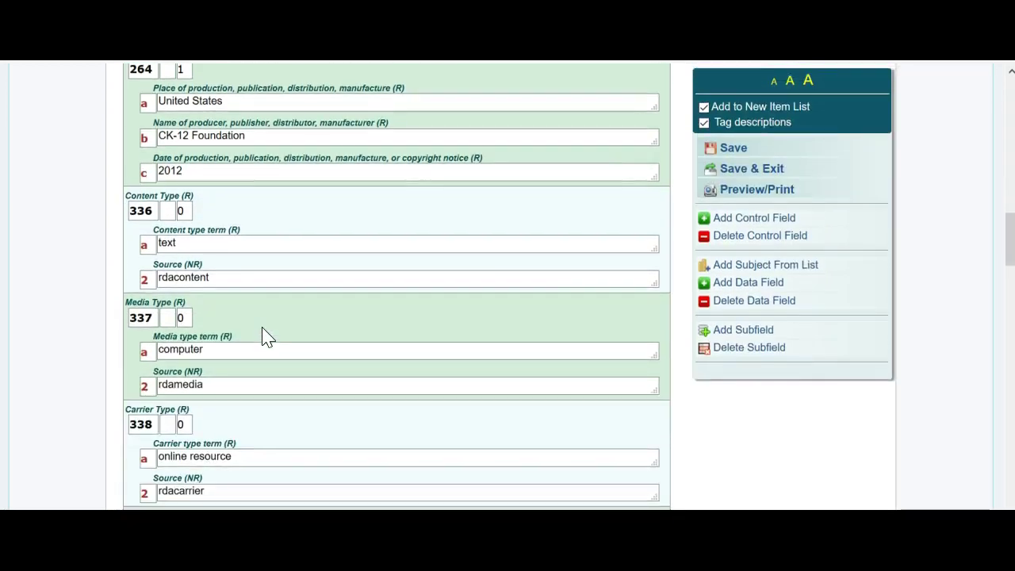
pyautogui.scroll(-4, 262, 336)
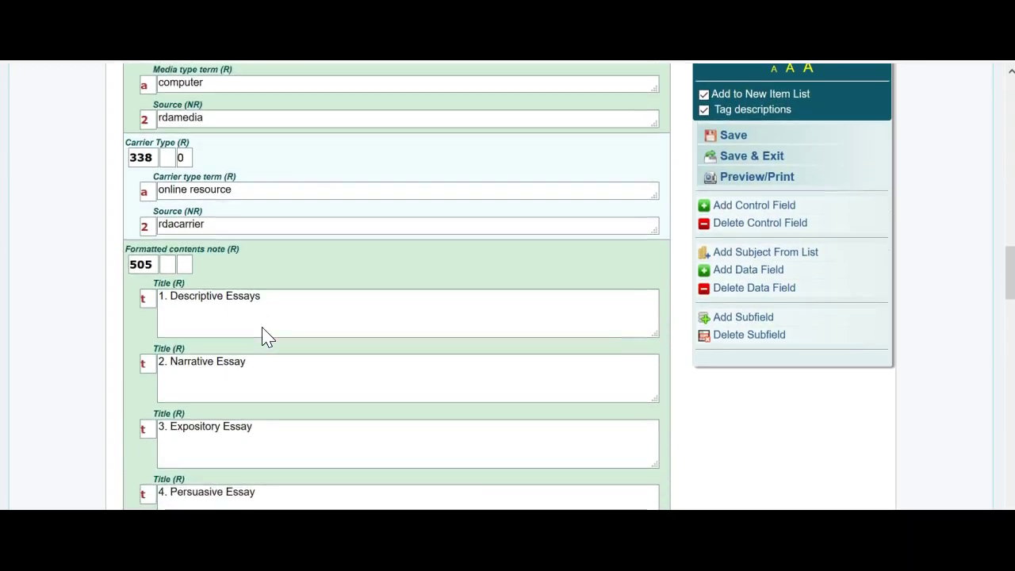
pyautogui.click(250, 315)
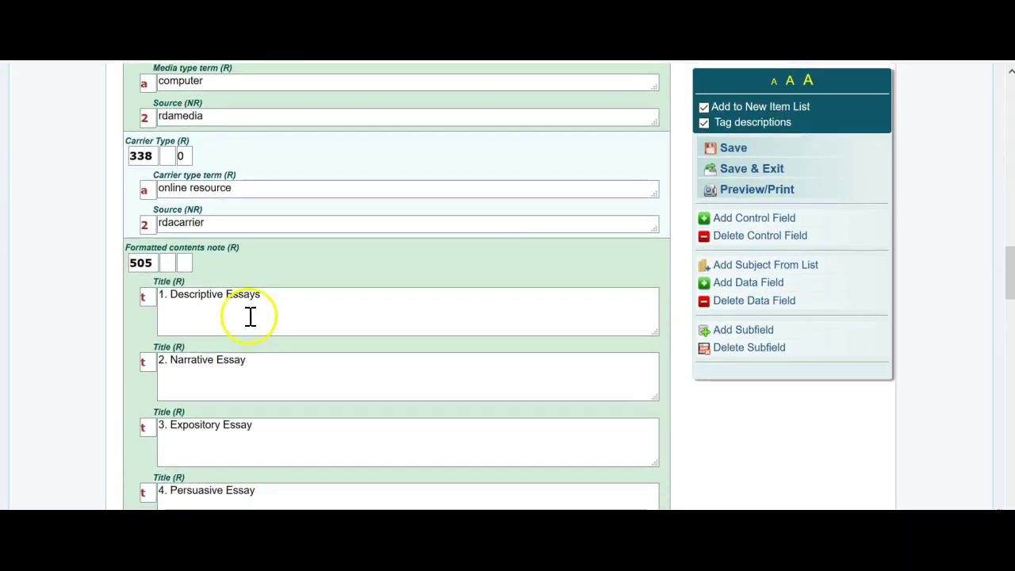
pyautogui.scroll(-3, 327, 292)
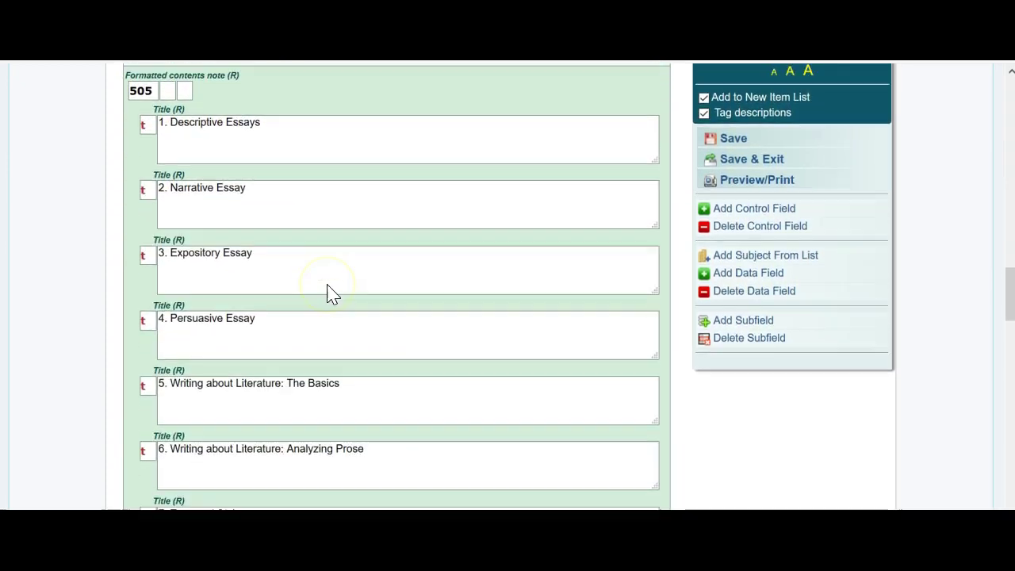
pyautogui.click(327, 284)
pyautogui.scroll(-6, 328, 284)
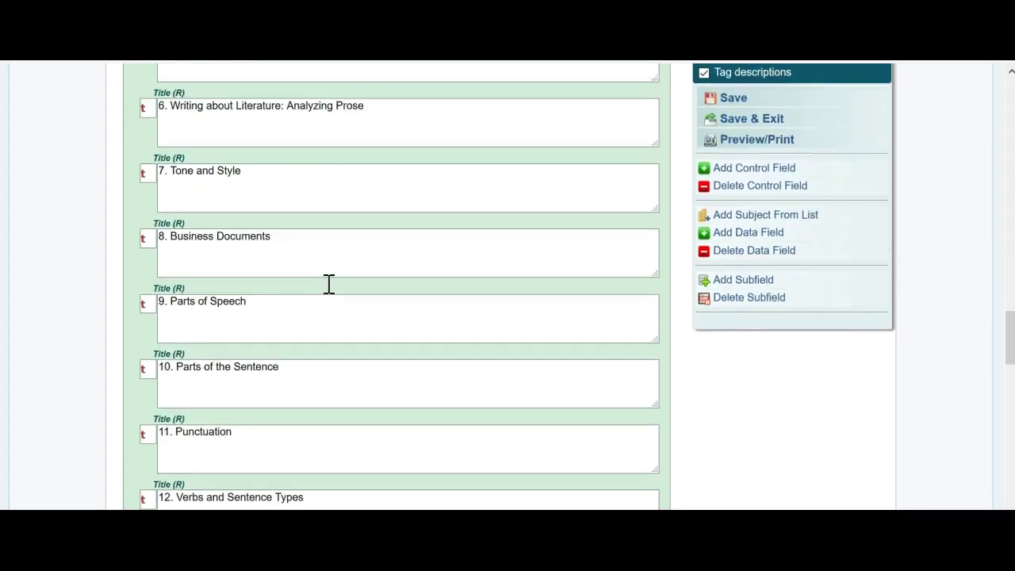
pyautogui.scroll(-7, 328, 286)
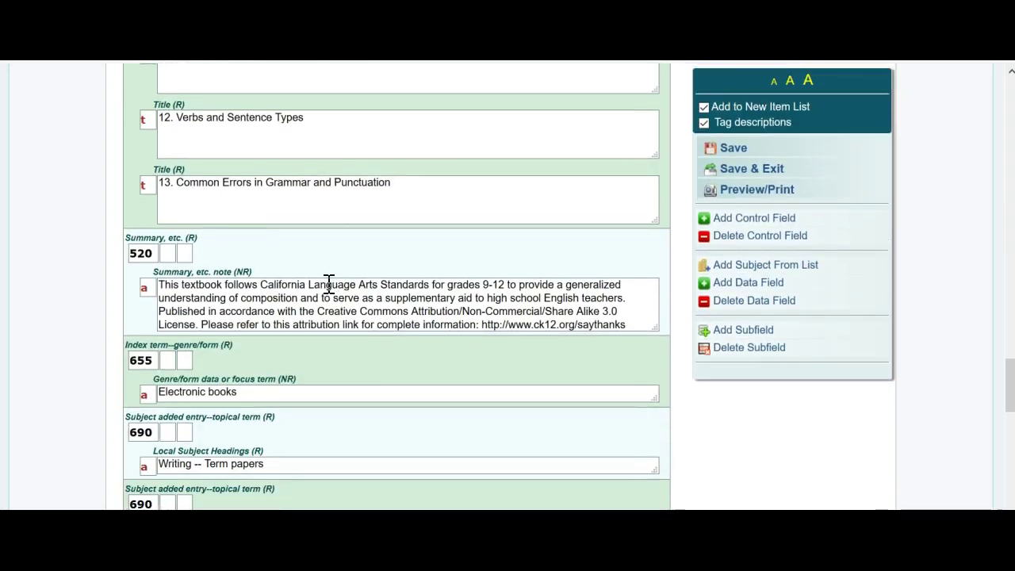
pyautogui.click(266, 311)
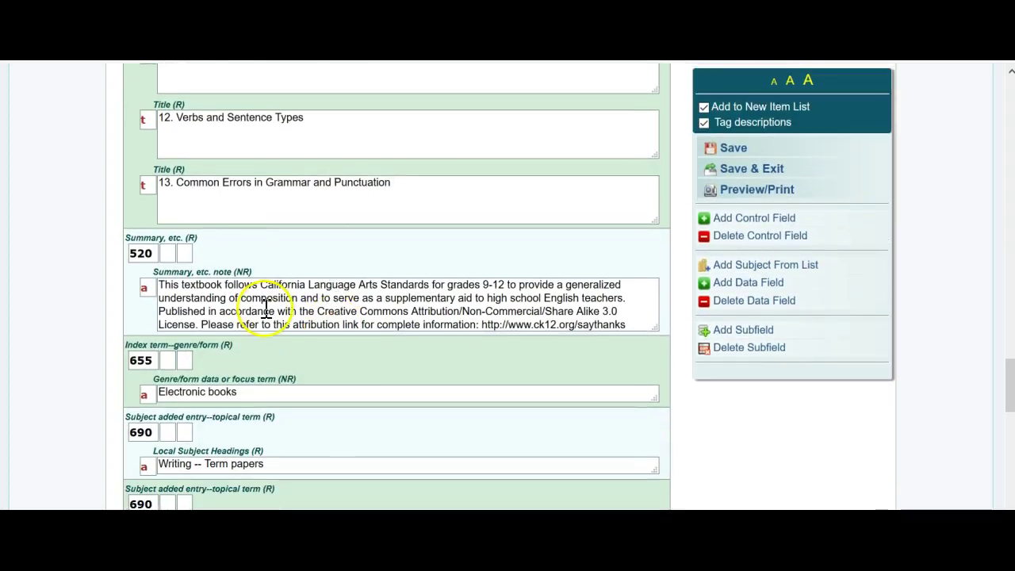
pyautogui.scroll(-3, 322, 302)
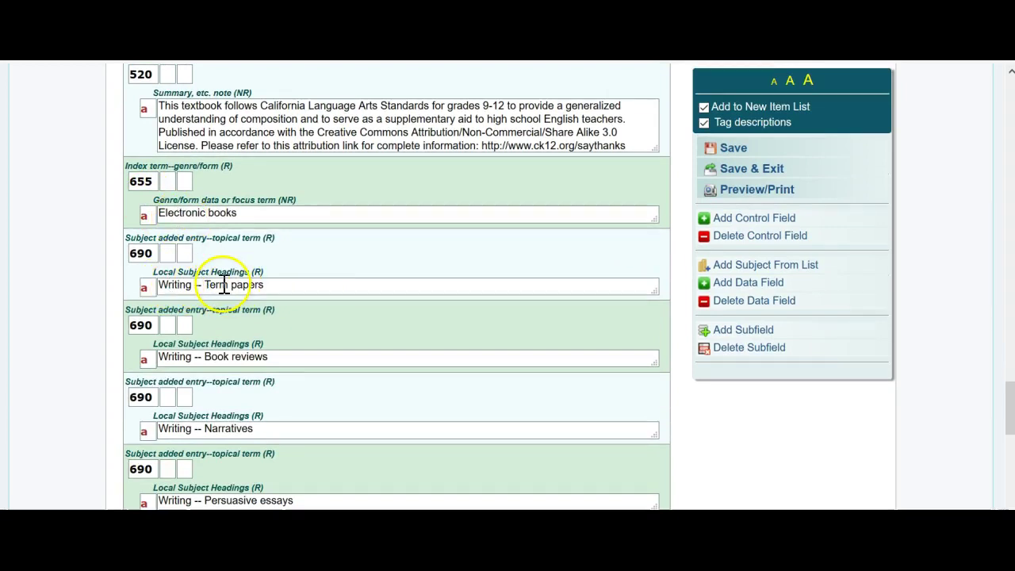
pyautogui.scroll(-2, 341, 347)
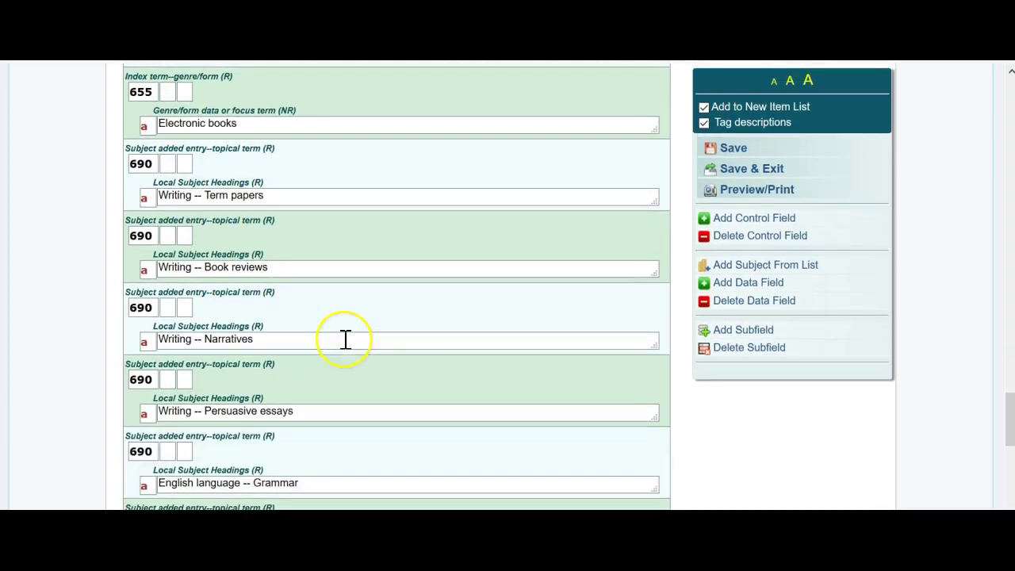
pyautogui.scroll(-1, 345, 339)
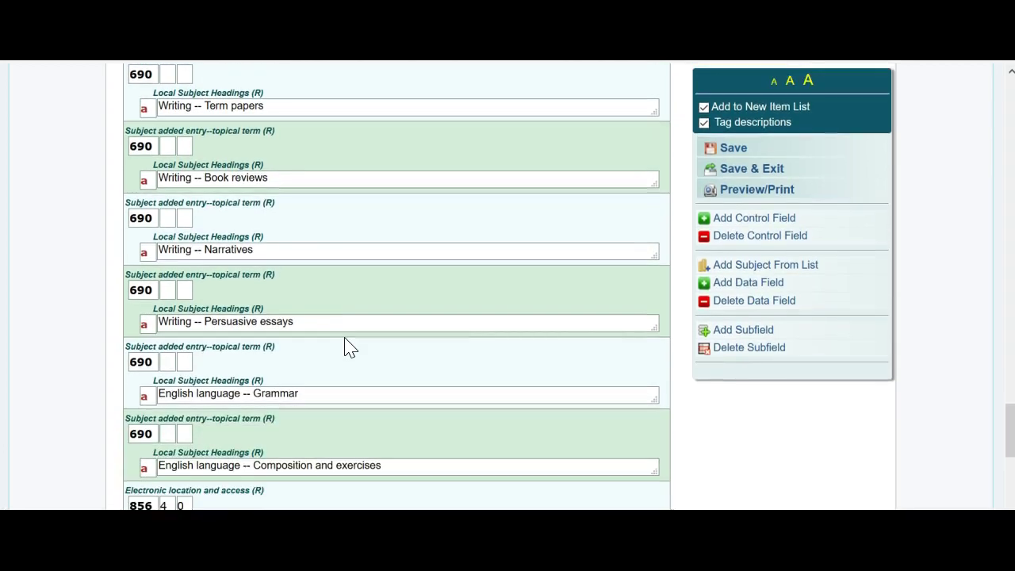
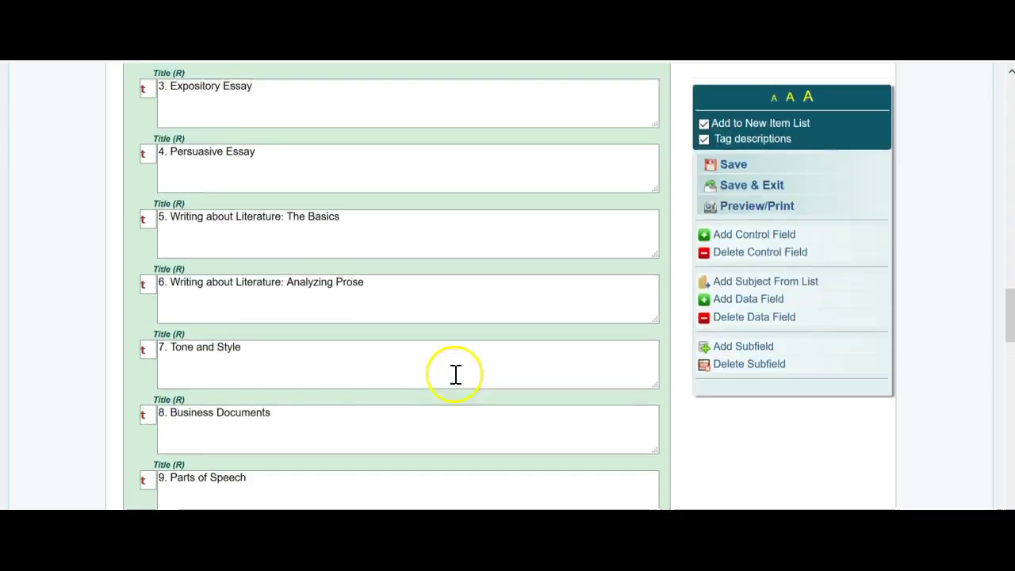
# Set the author cutter in the ebook's holding record to BRU in capital letters.
pyautogui.scroll(5, 455, 385)
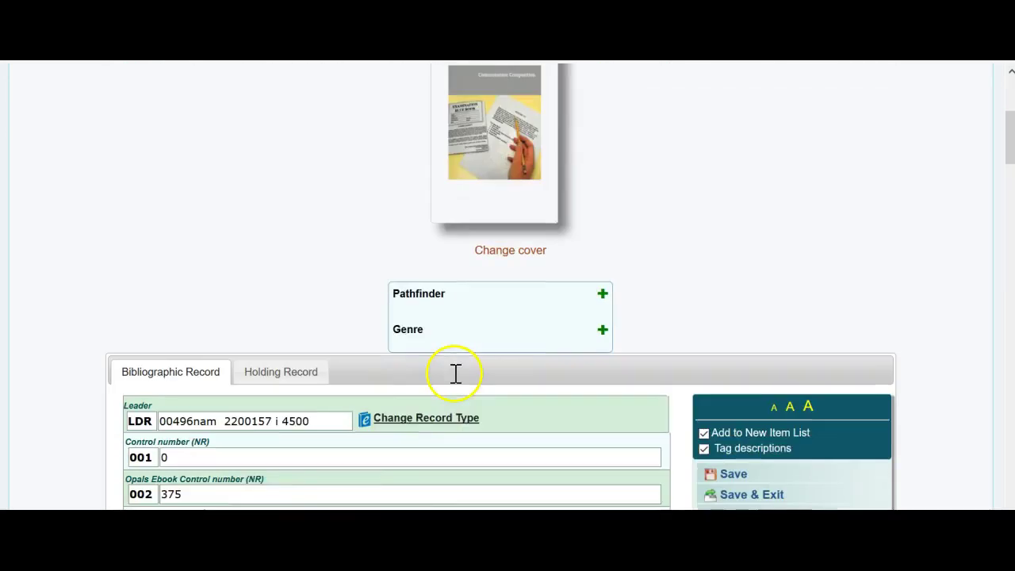
pyautogui.scroll(-1, 328, 390)
pyautogui.click(284, 294)
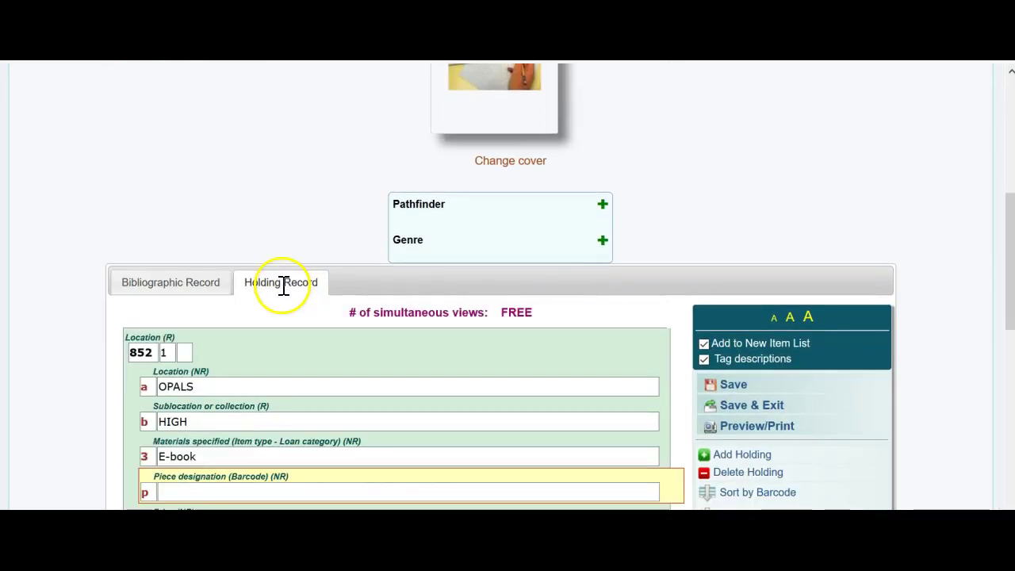
pyautogui.scroll(-3, 284, 290)
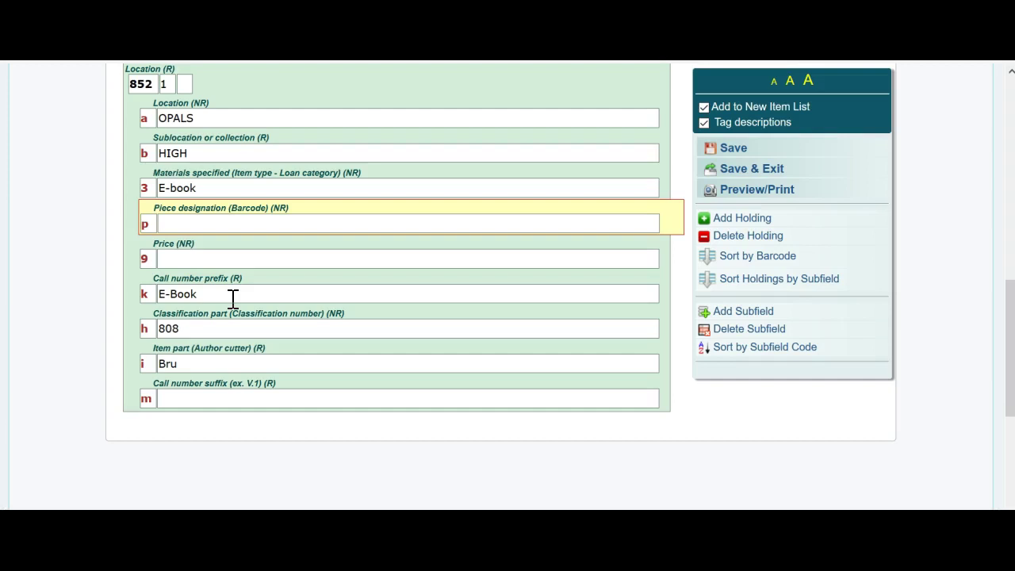
pyautogui.click(186, 330)
pyautogui.click(183, 366)
pyautogui.moveTo(180, 365); pyautogui.dragTo(153, 361)
pyautogui.press('BackSpace')
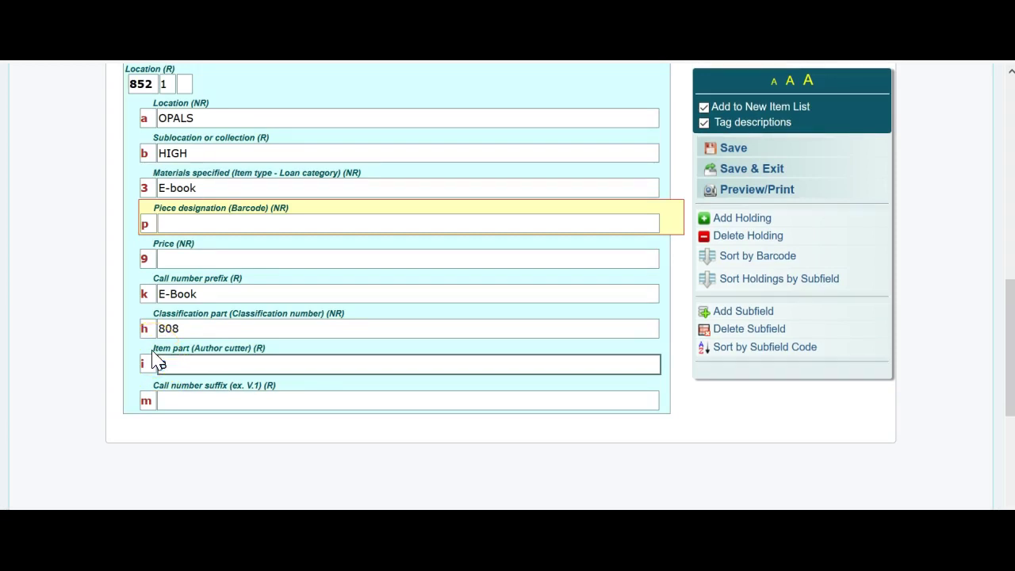
pyautogui.write('BRU')
# Assign barcode EBK0001 to the holding from the OPALS and Public Domain eBooks range EBK0001 - EBK5000 and save the record.
pyautogui.click(174, 223)
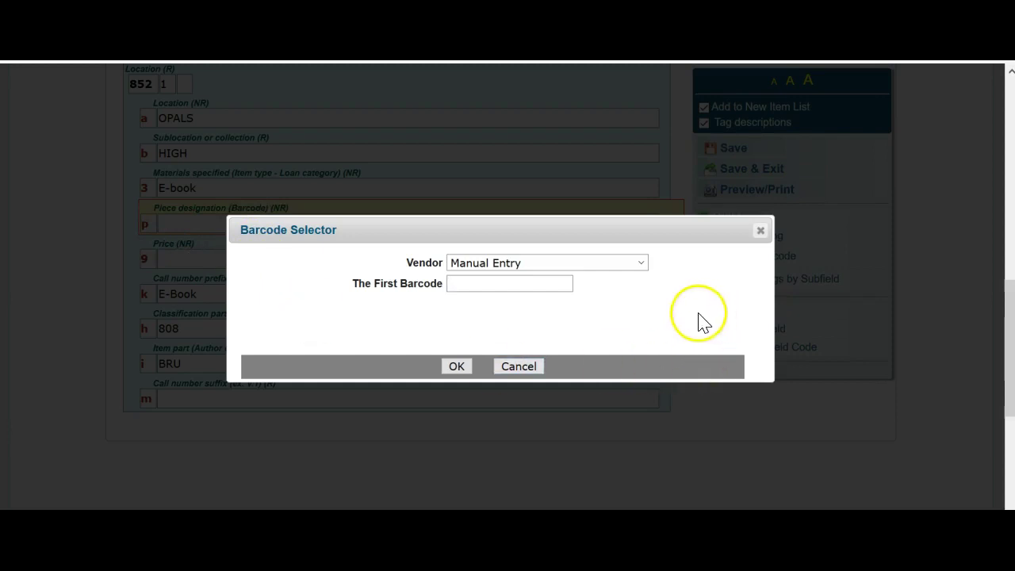
pyautogui.click(643, 266)
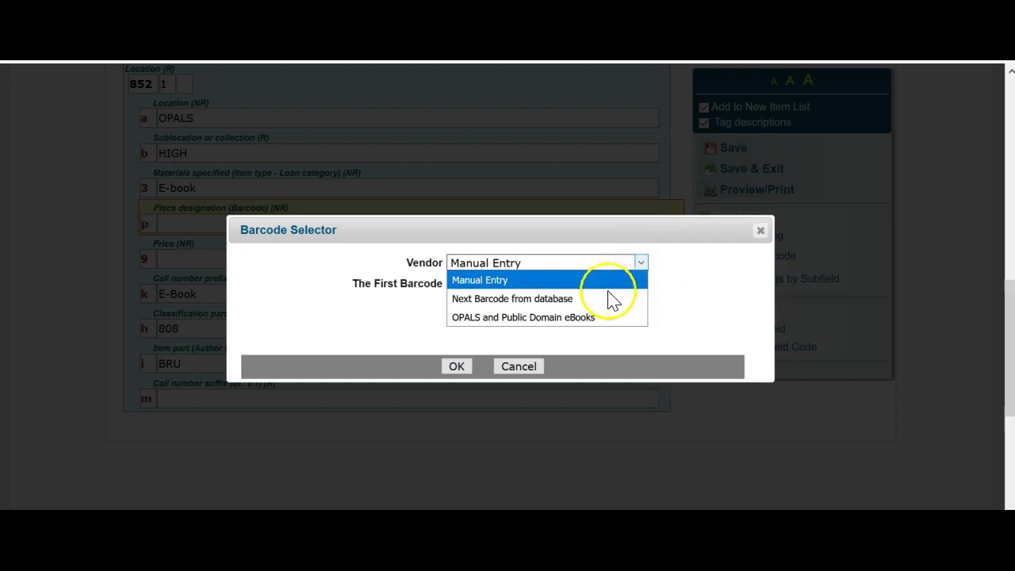
pyautogui.click(536, 318)
pyautogui.click(468, 315)
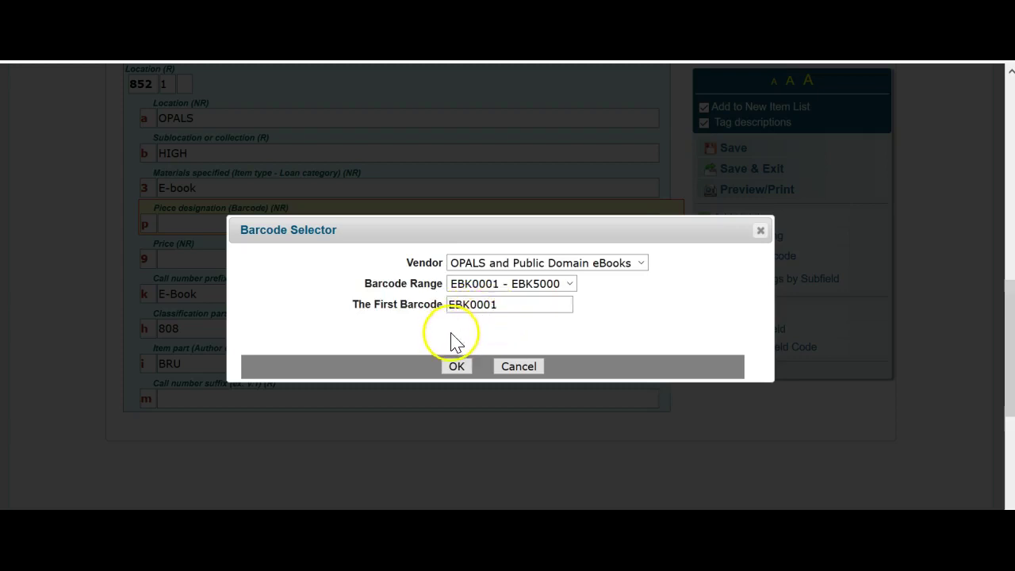
pyautogui.click(459, 370)
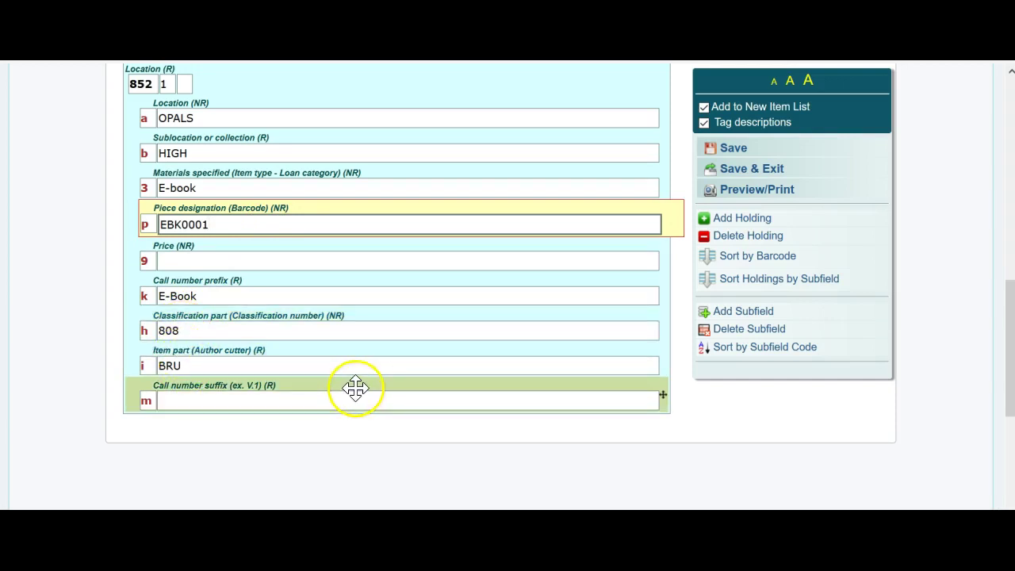
pyautogui.click(736, 153)
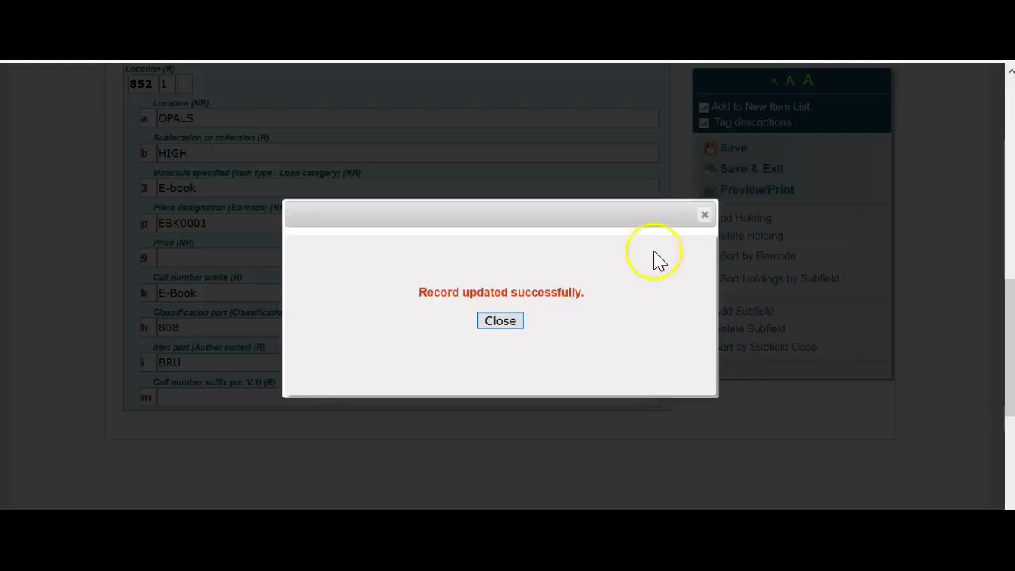
pyautogui.click(500, 320)
# Return to the OPALS Ebook import page and highlight its Ebook:: Import heading.
pyautogui.scroll(2, 498, 319)
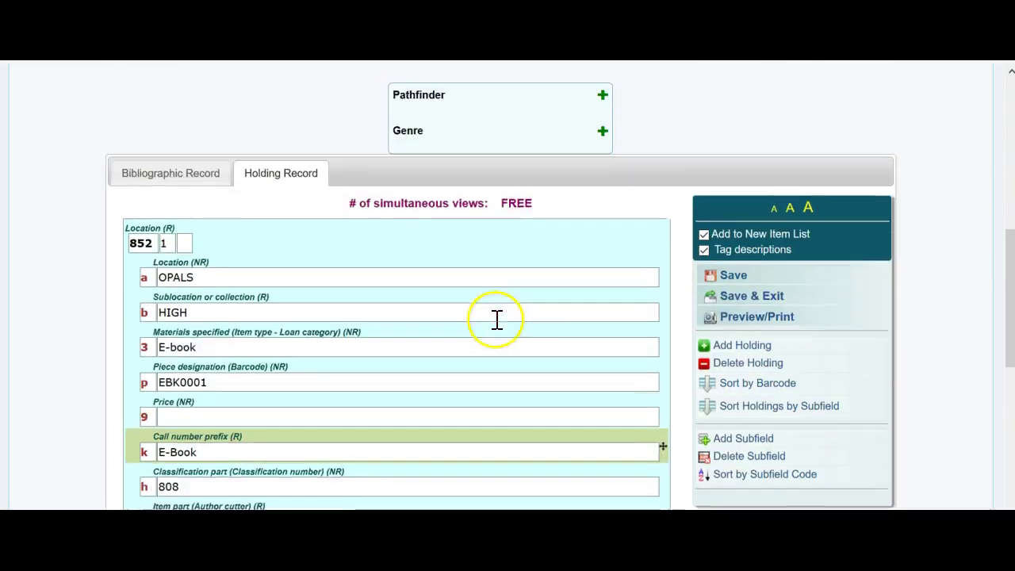
pyautogui.scroll(7, 496, 319)
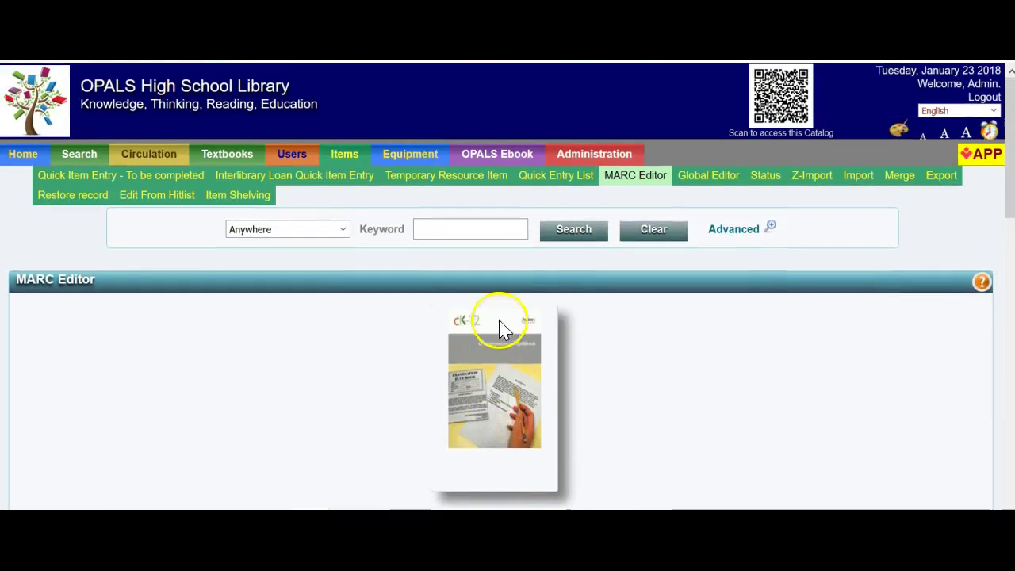
pyautogui.moveTo(525, 151)
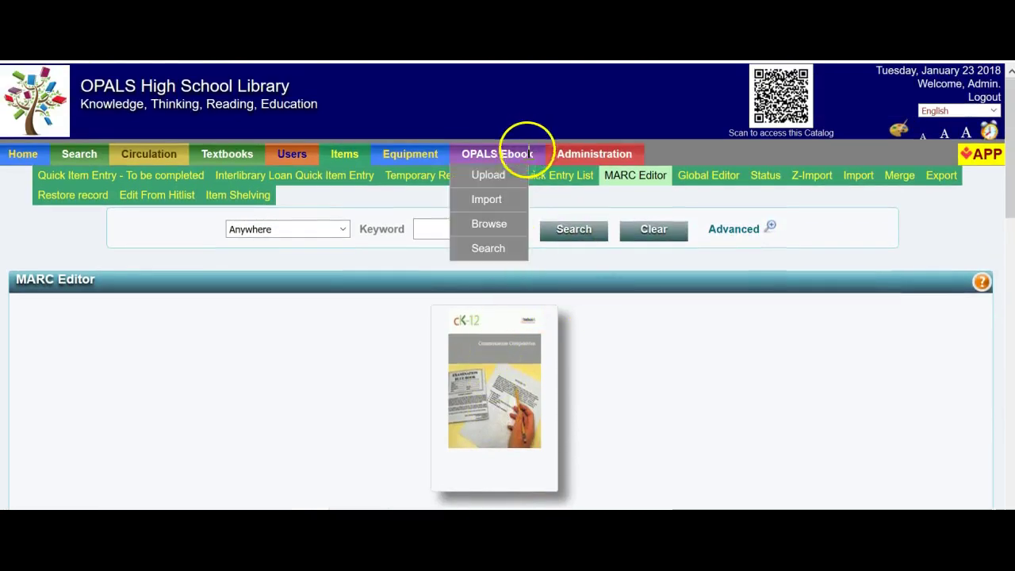
pyautogui.click(488, 201)
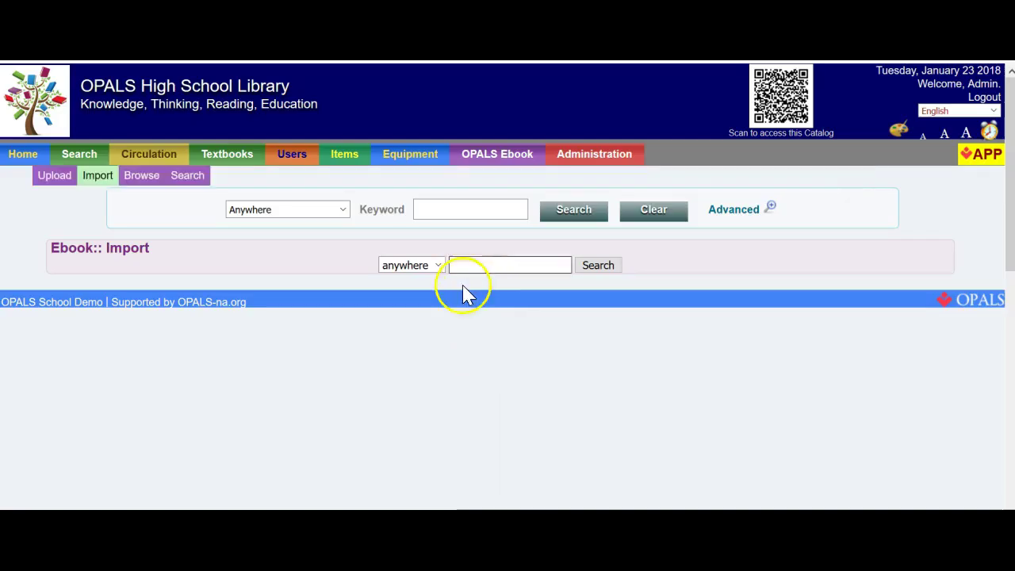
pyautogui.moveTo(50, 252); pyautogui.dragTo(168, 254)
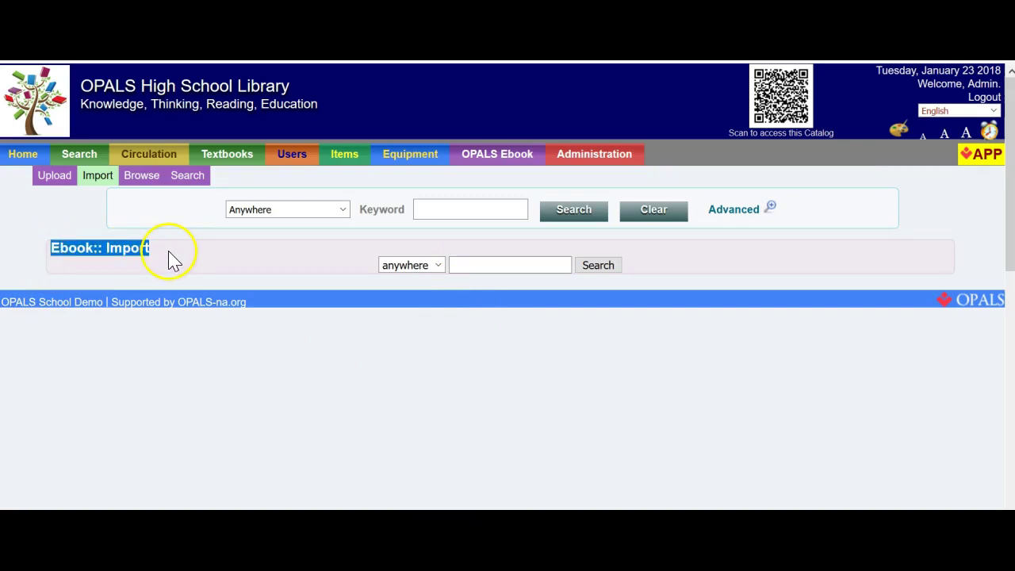
# Search the importable ebooks anywhere for "middle" and select CK-12 Earth Science For Middle School from the results.
pyautogui.click(171, 268)
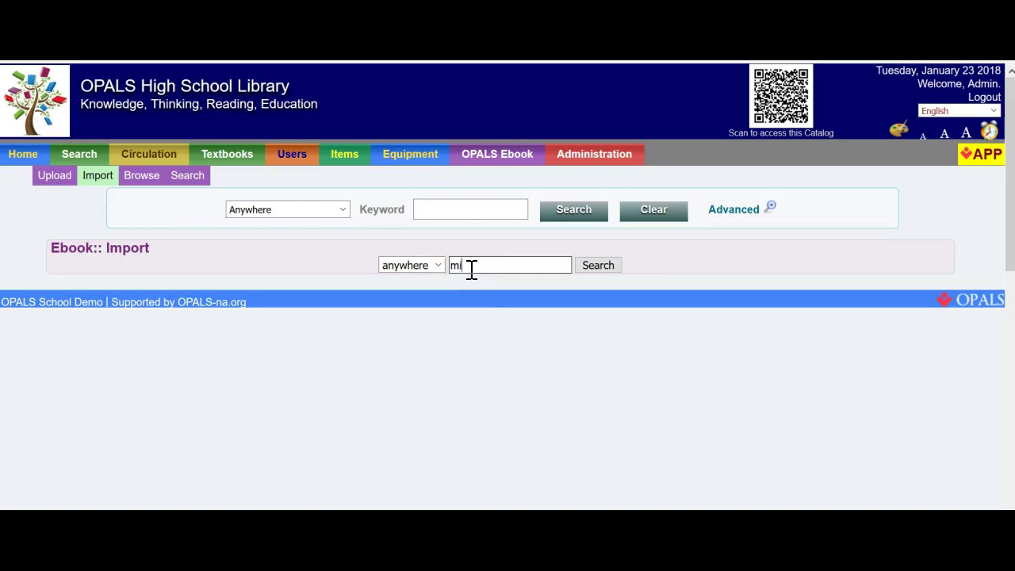
pyautogui.click(596, 269)
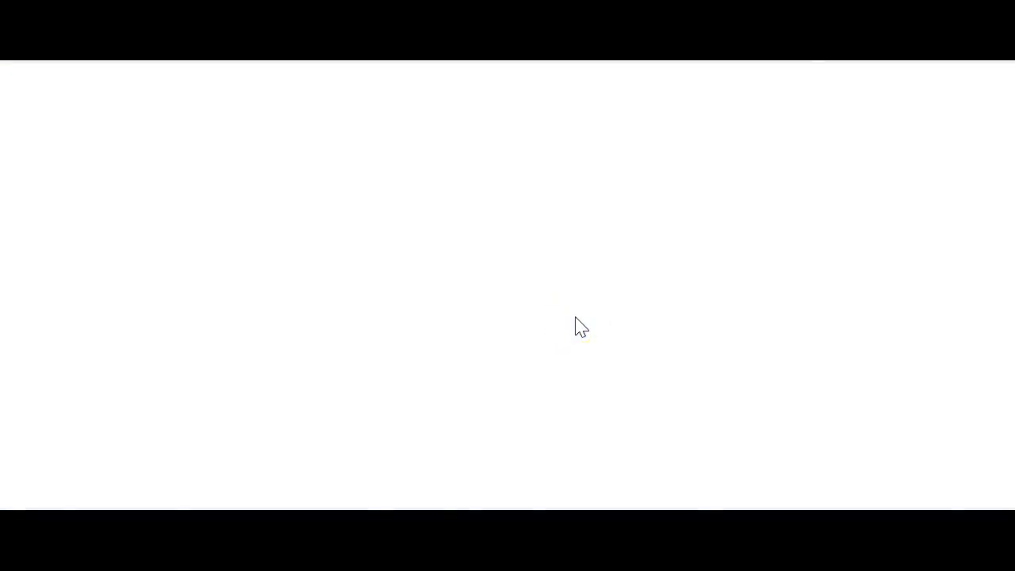
pyautogui.scroll(-5, 582, 326)
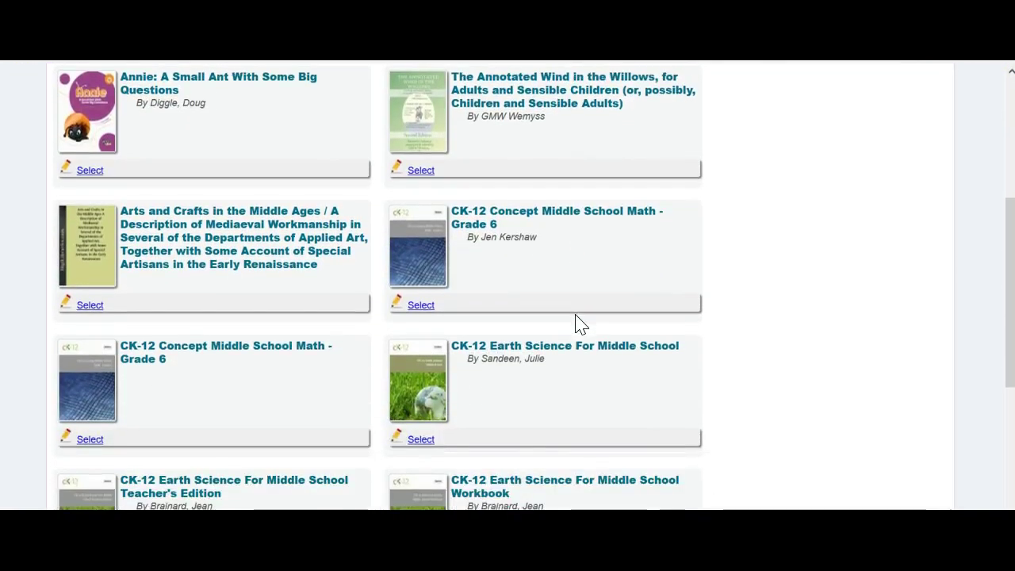
pyautogui.scroll(-5, 581, 325)
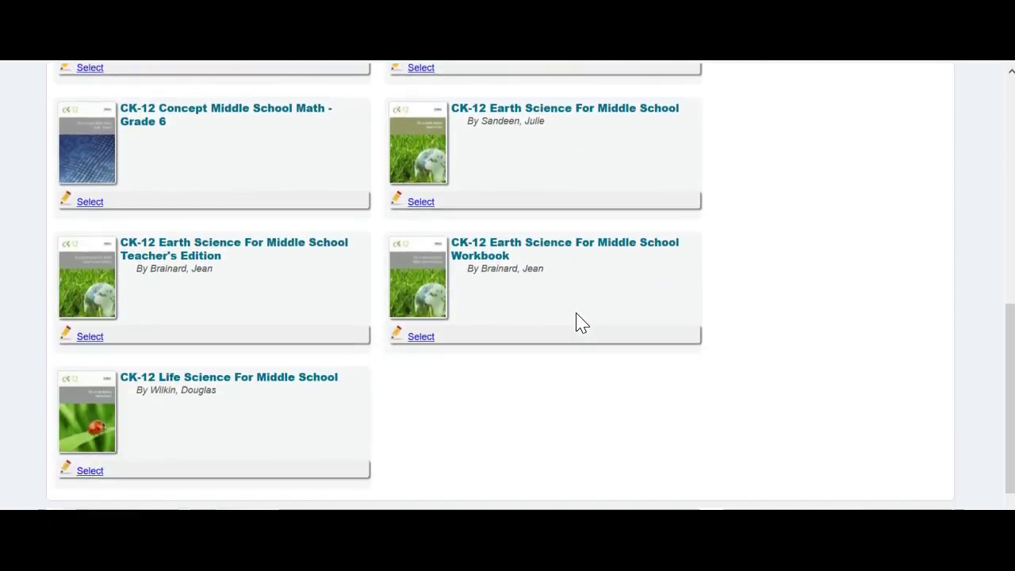
pyautogui.click(603, 390)
pyautogui.scroll(2, 607, 392)
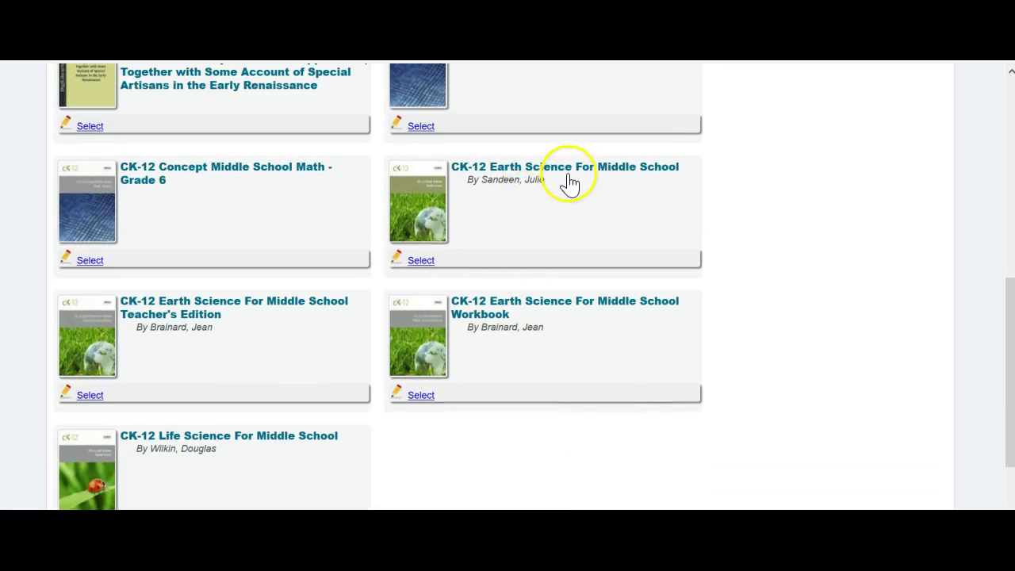
pyautogui.click(517, 173)
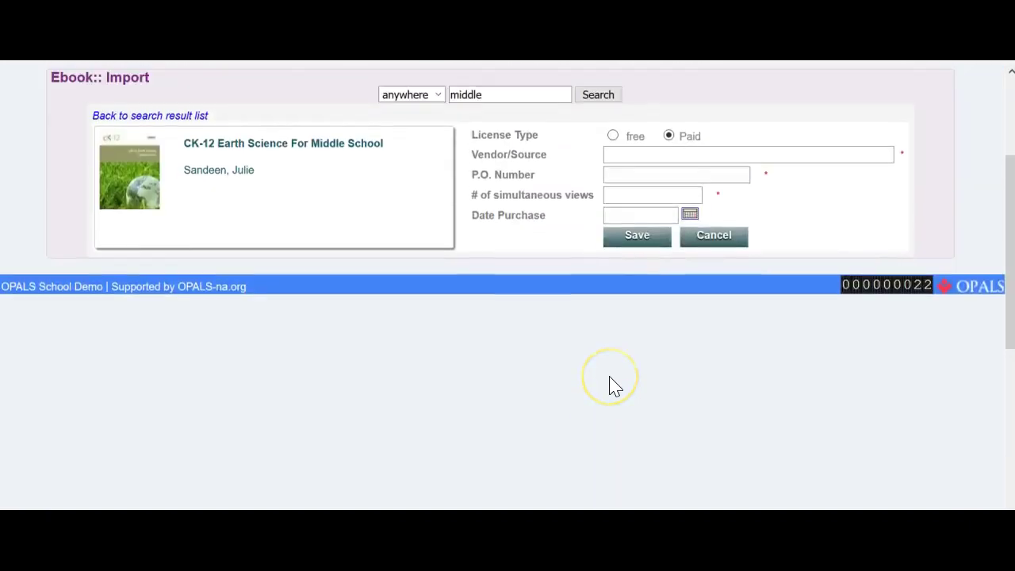
# Set the ebook's license type to free with OPALS as the vendor/source and save the import.
pyautogui.scroll(3, 611, 386)
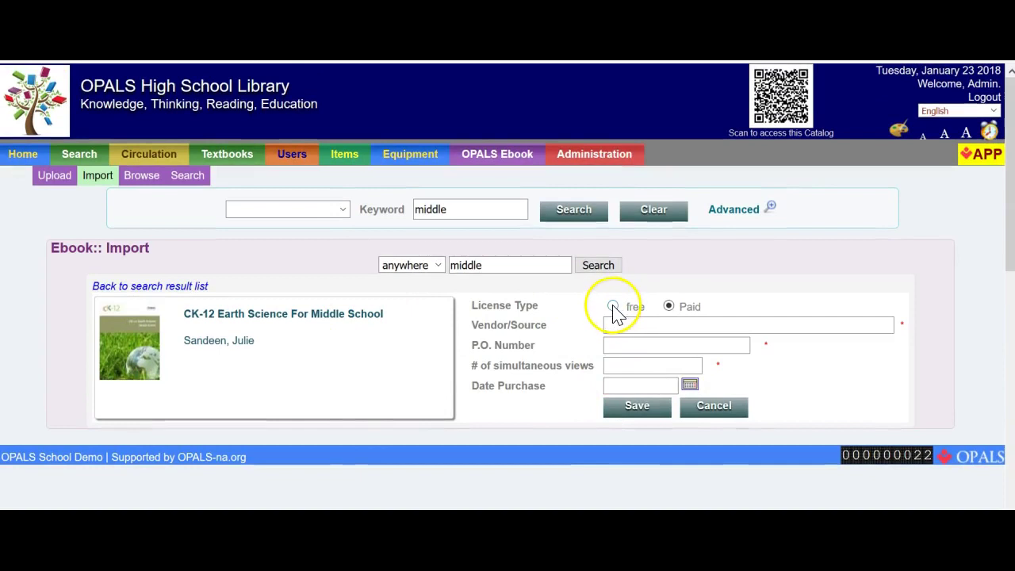
pyautogui.click(618, 325)
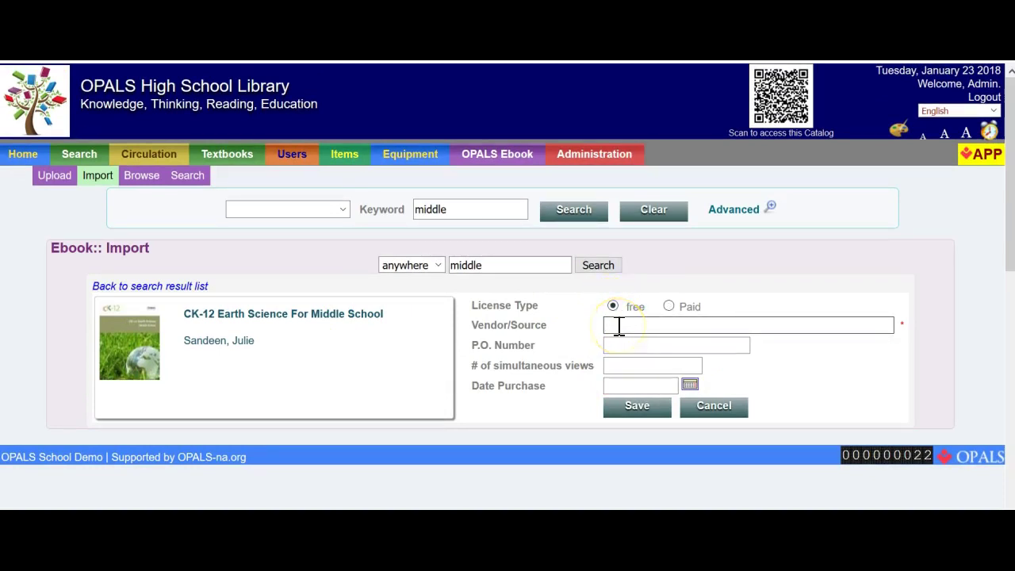
pyautogui.write('O')
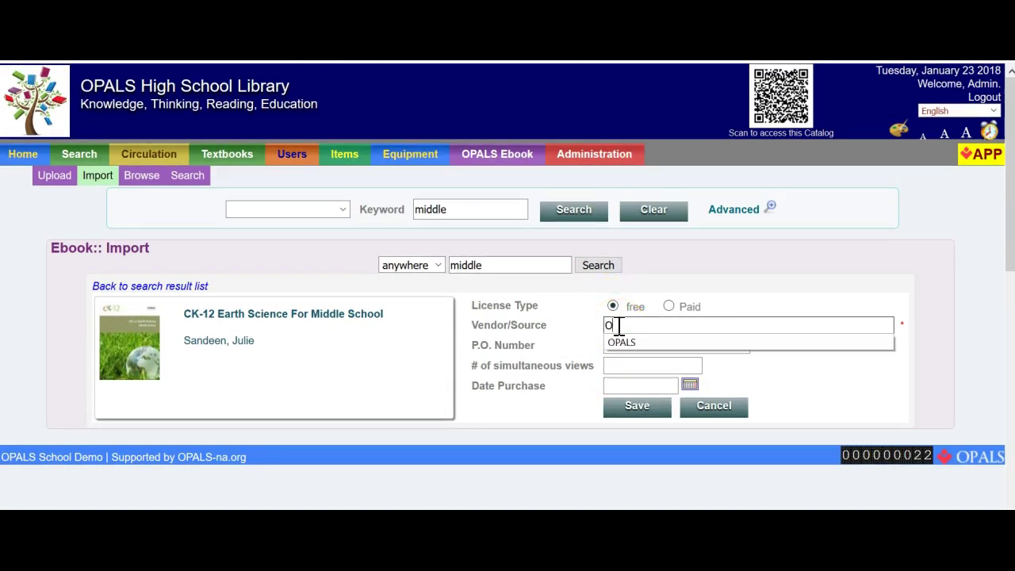
pyautogui.click(639, 342)
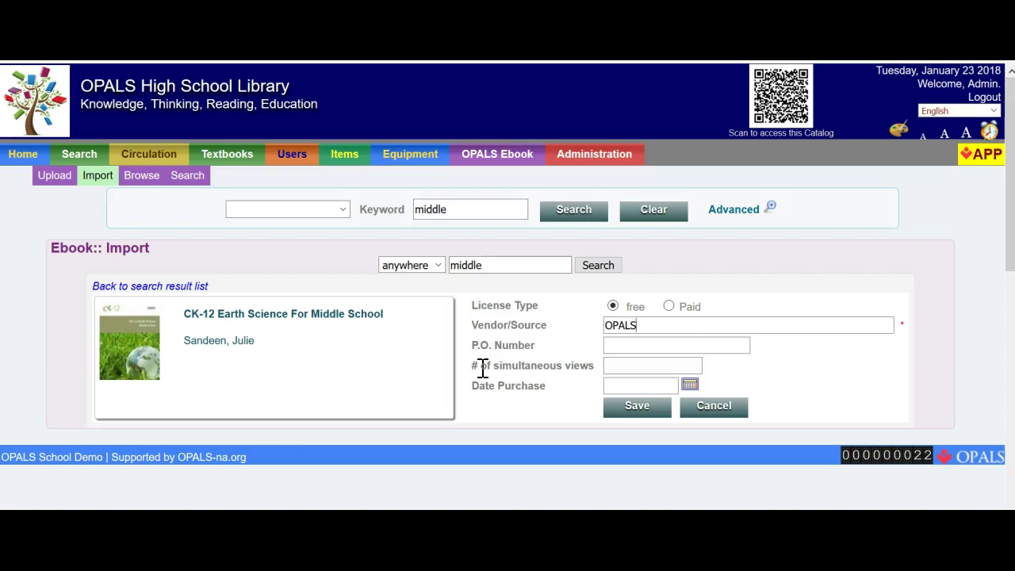
pyautogui.click(641, 411)
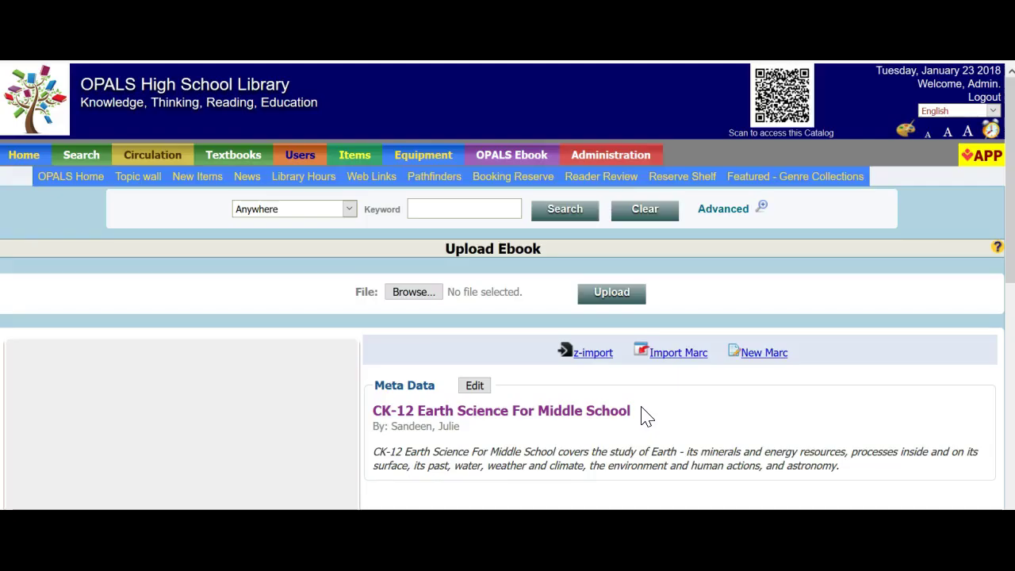
# Copy the title CK-12 Earth Science For Middle School from the uploaded ebook's metadata.
pyautogui.scroll(-3, 647, 417)
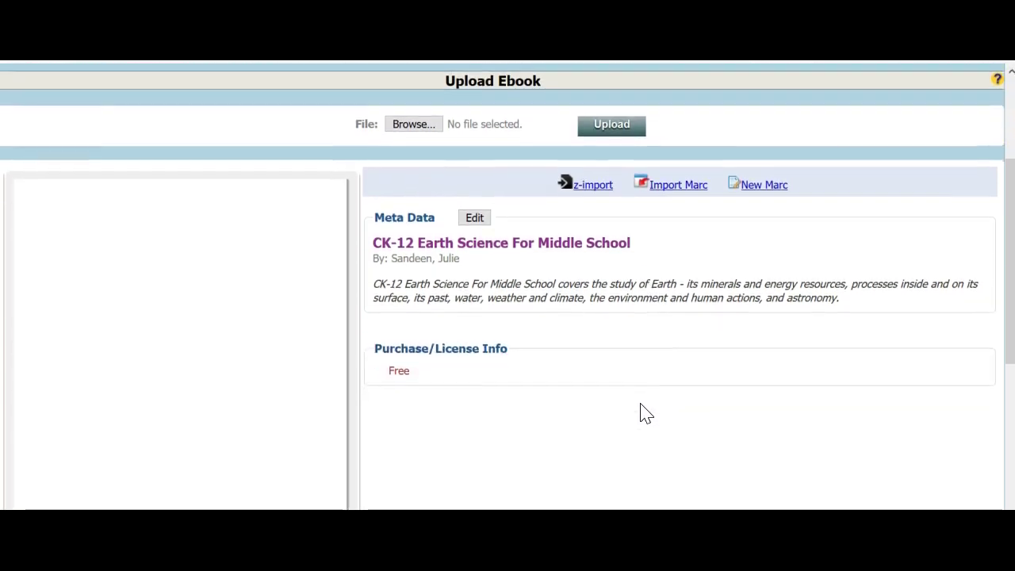
pyautogui.click(644, 412)
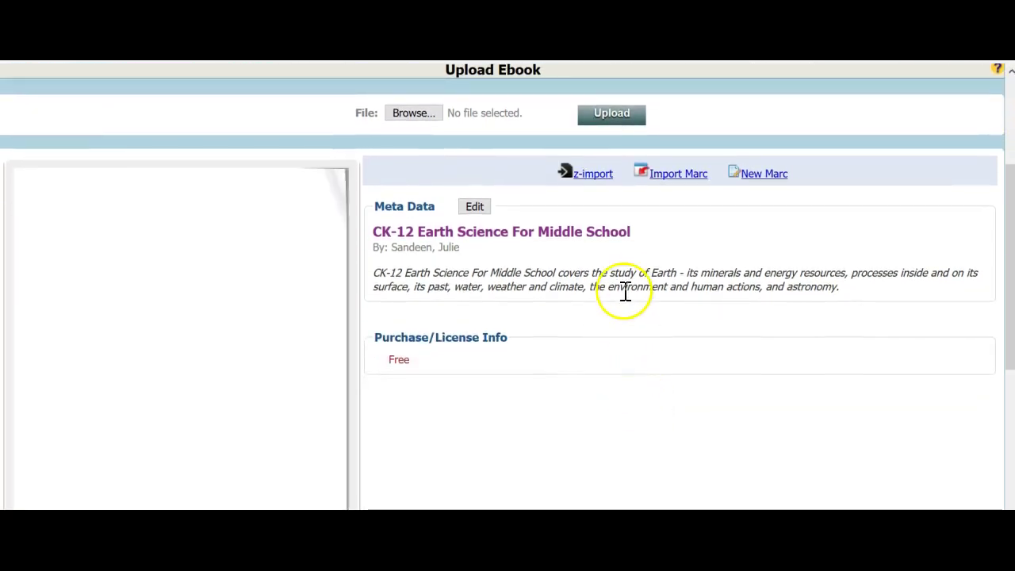
pyautogui.moveTo(378, 230); pyautogui.dragTo(634, 245)
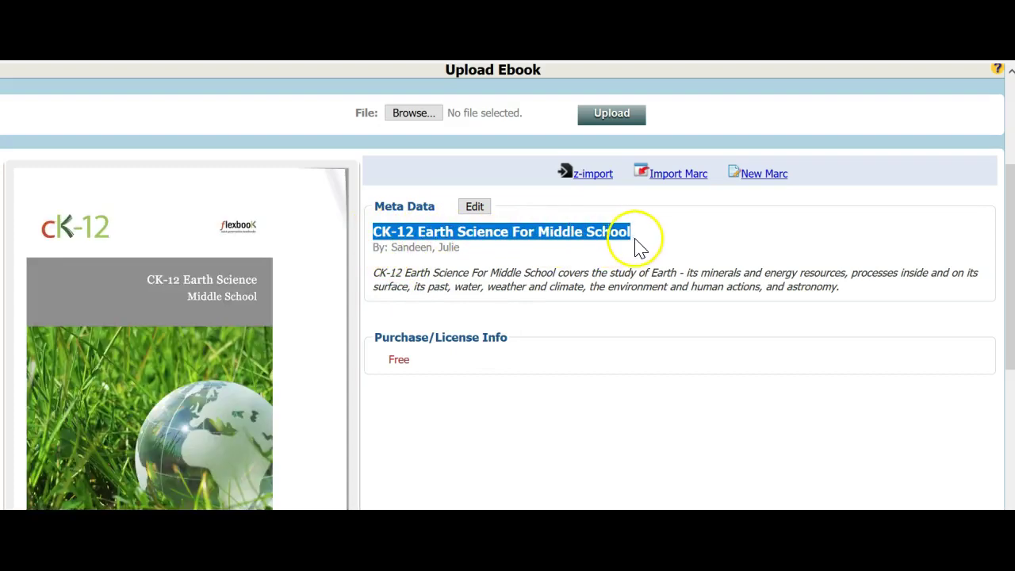
pyautogui.rightClick(624, 232)
pyautogui.click(657, 242)
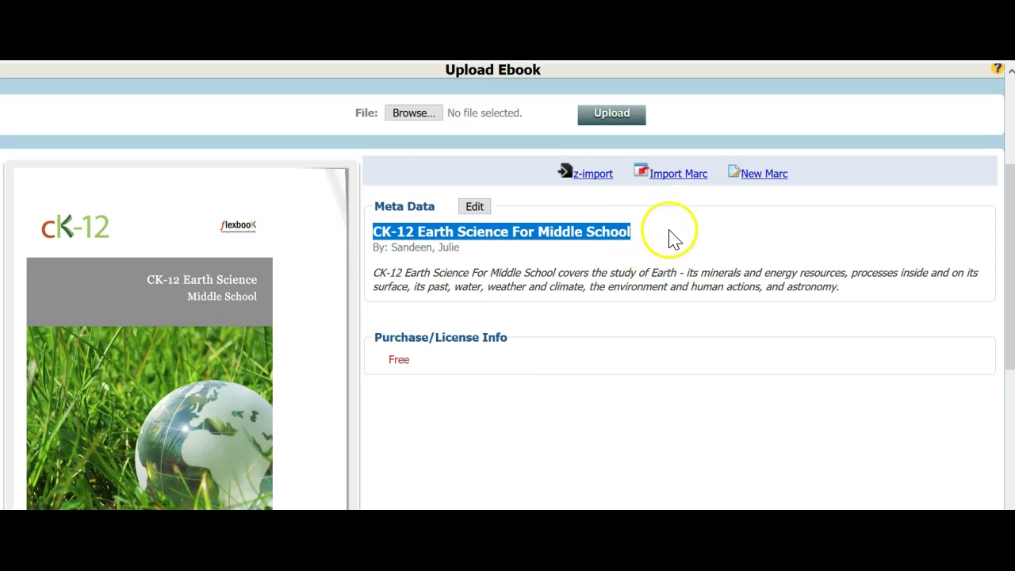
# Open Z-Import for the ebook and search the Teen Ebook database by title using the copied title.
pyautogui.click(593, 181)
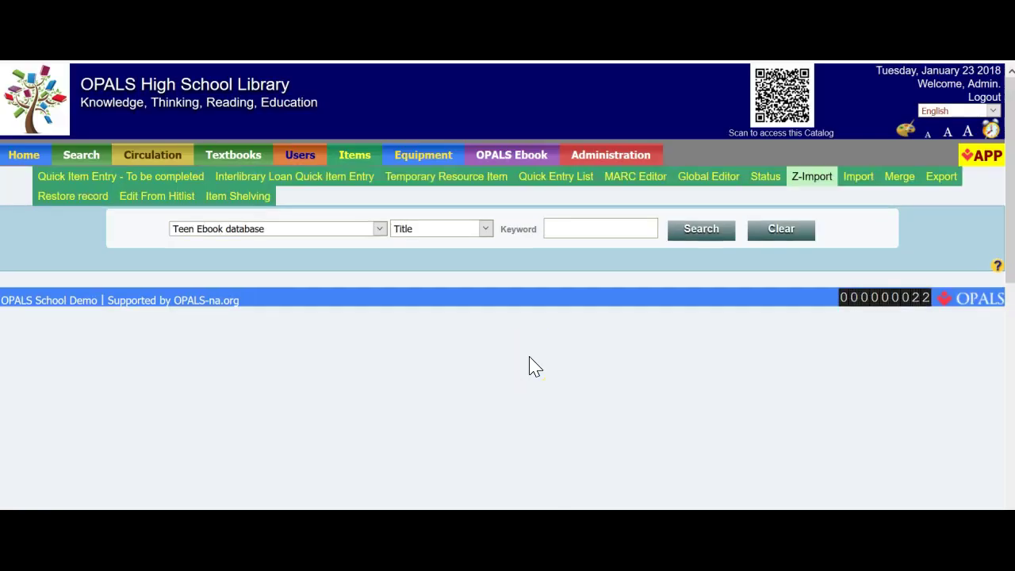
pyautogui.rightClick(568, 224)
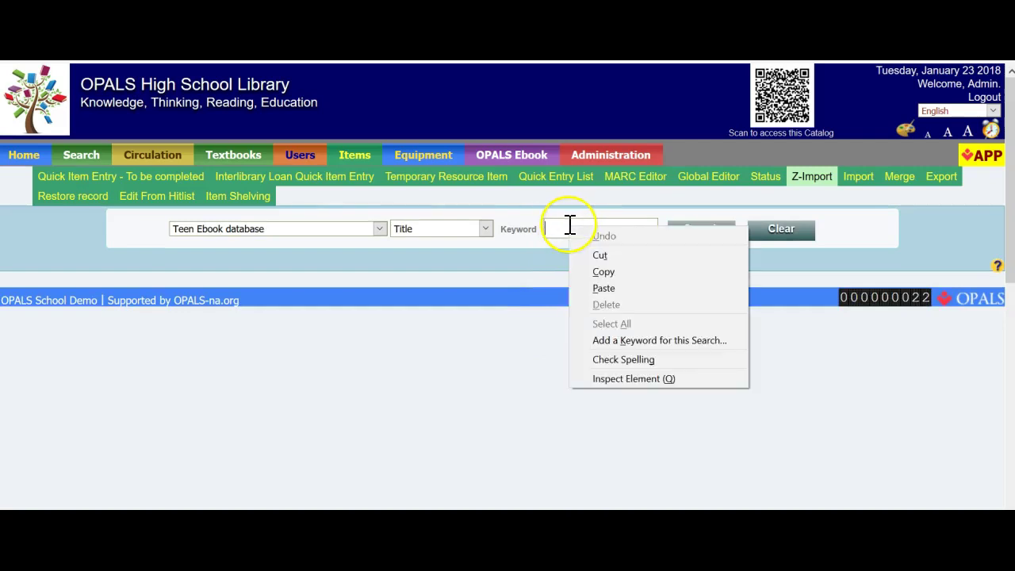
pyautogui.click(604, 288)
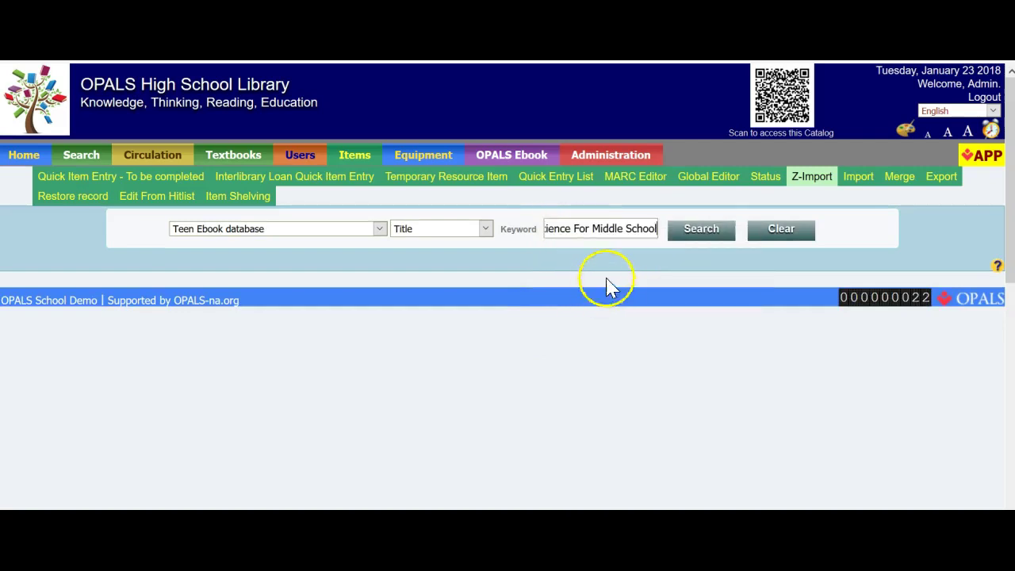
pyautogui.click(685, 237)
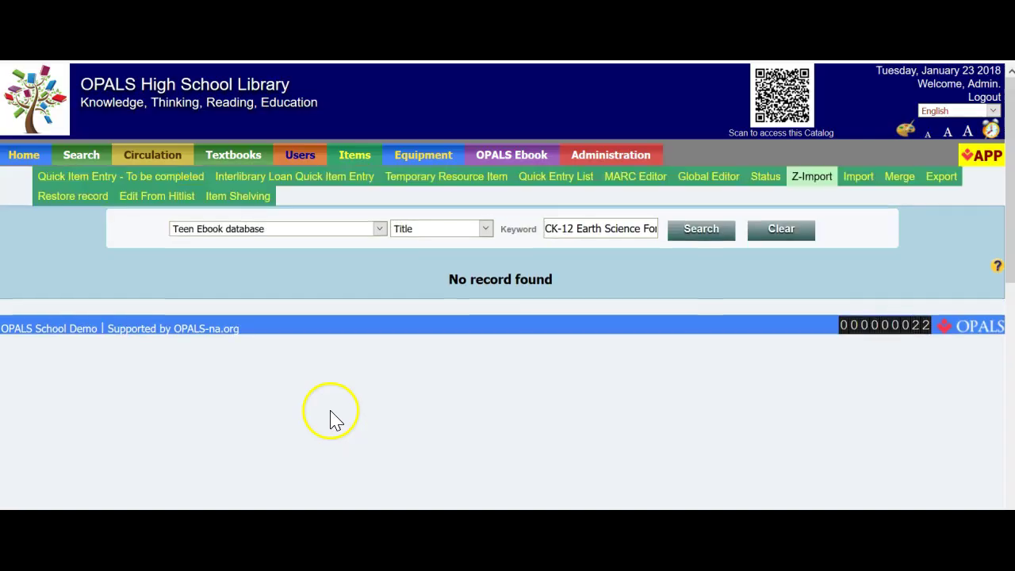
# Repeat the title search in the Middle School Readers OPALS eBook Database and import the CK-12 Earth Science For Middle School record.
pyautogui.click(380, 230)
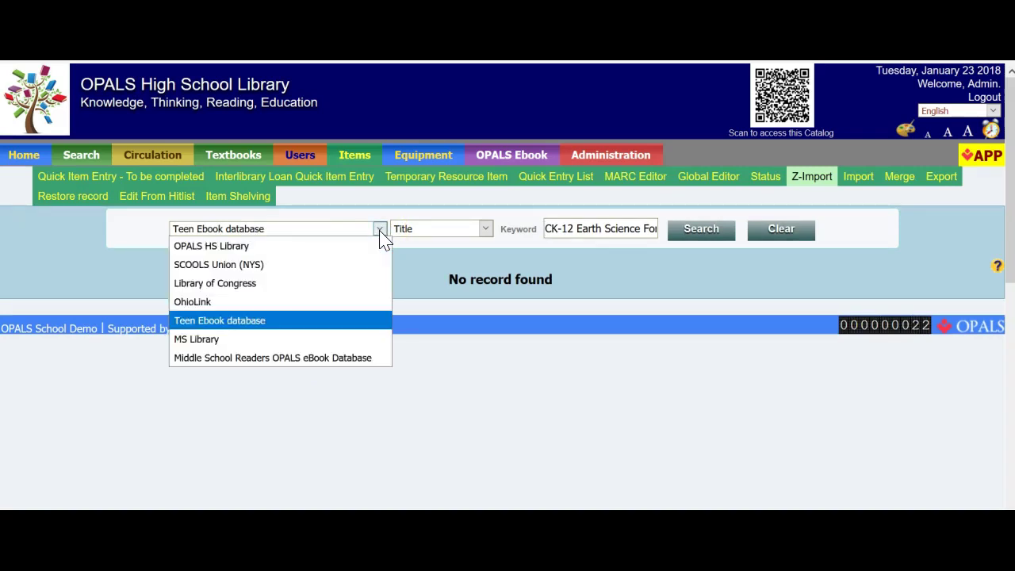
pyautogui.click(254, 358)
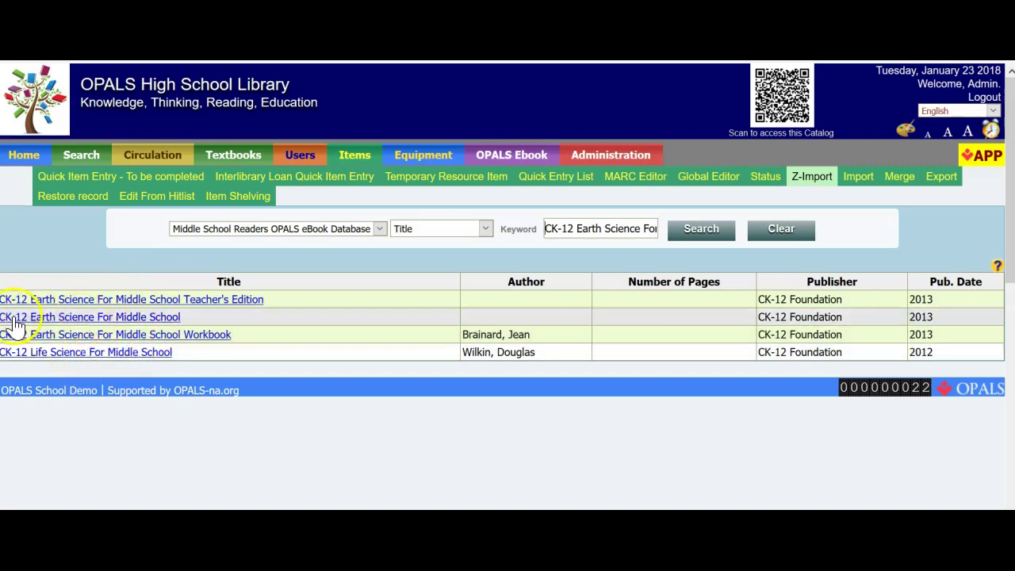
pyautogui.click(153, 321)
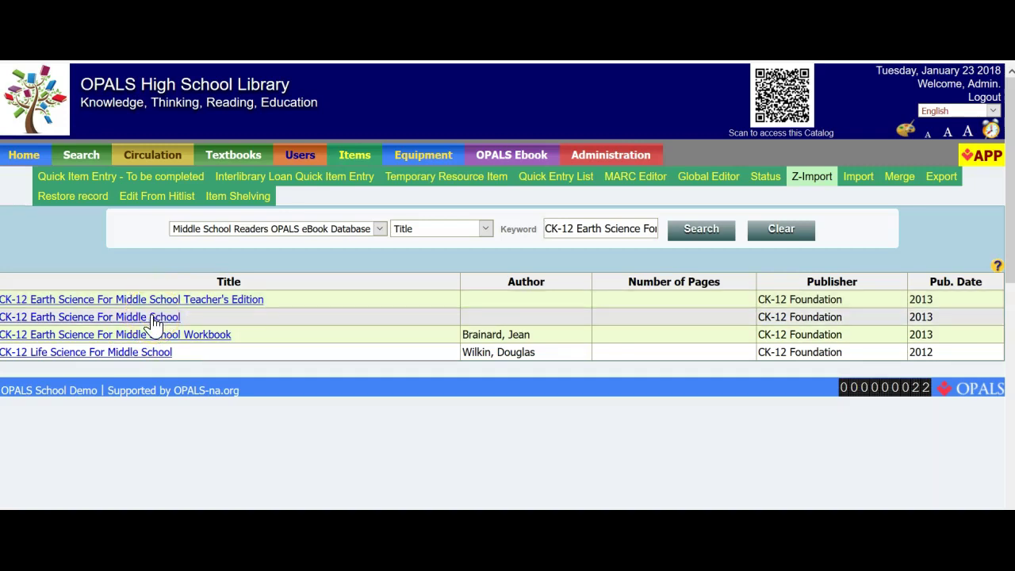
pyautogui.click(76, 324)
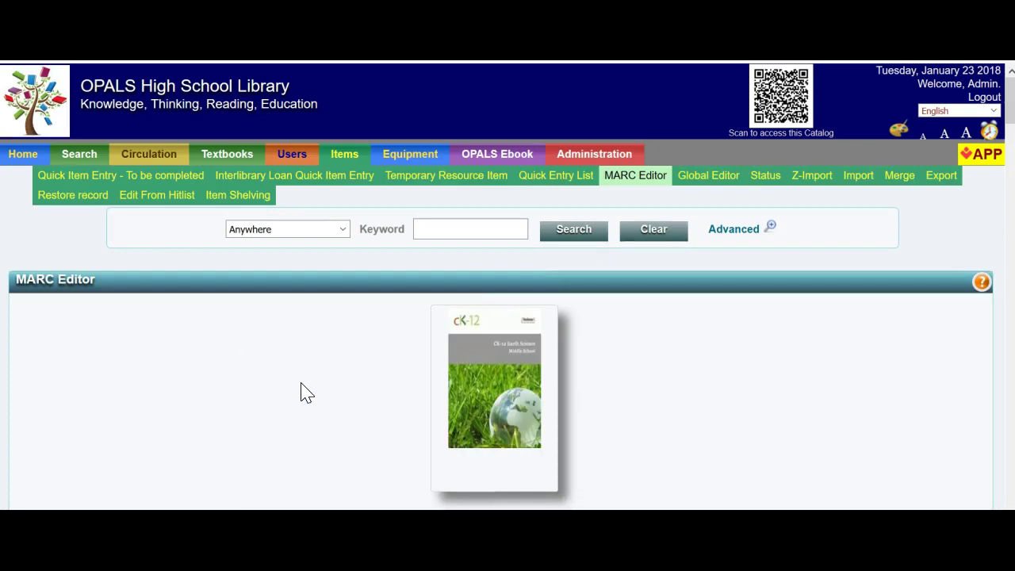
# Review the bibliographic record of CK-12 Earth Science For Middle School, from the control fields through the contents, summary, subject headings and electronic location.
pyautogui.scroll(-5, 305, 392)
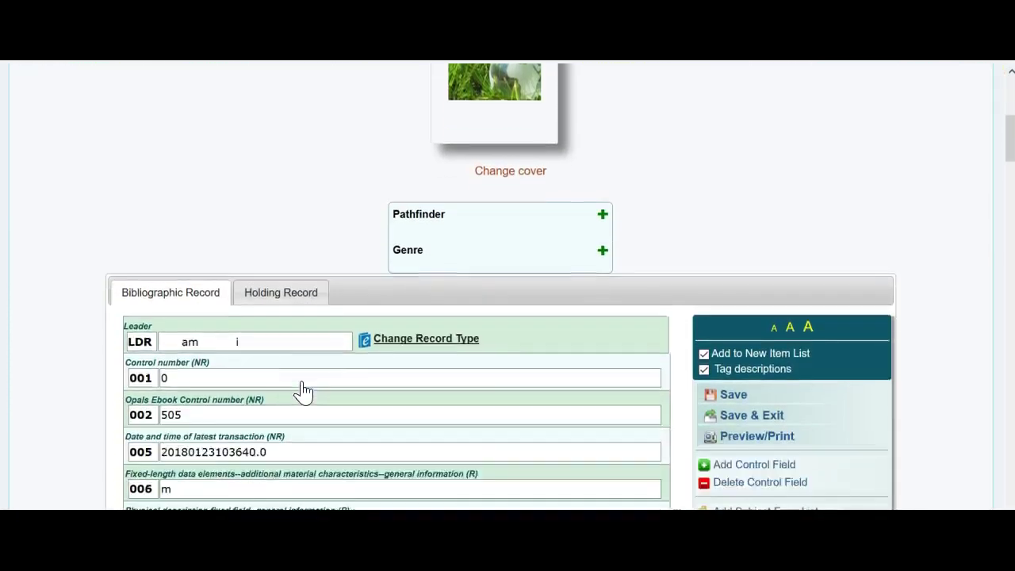
pyautogui.scroll(-11, 304, 391)
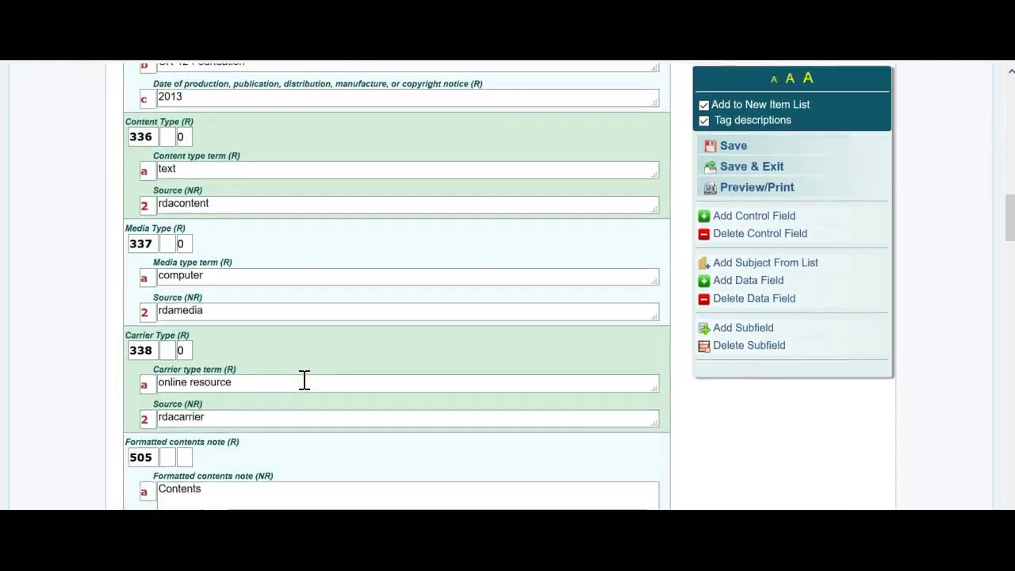
pyautogui.scroll(-9, 304, 380)
pyautogui.scroll(-10, 304, 380)
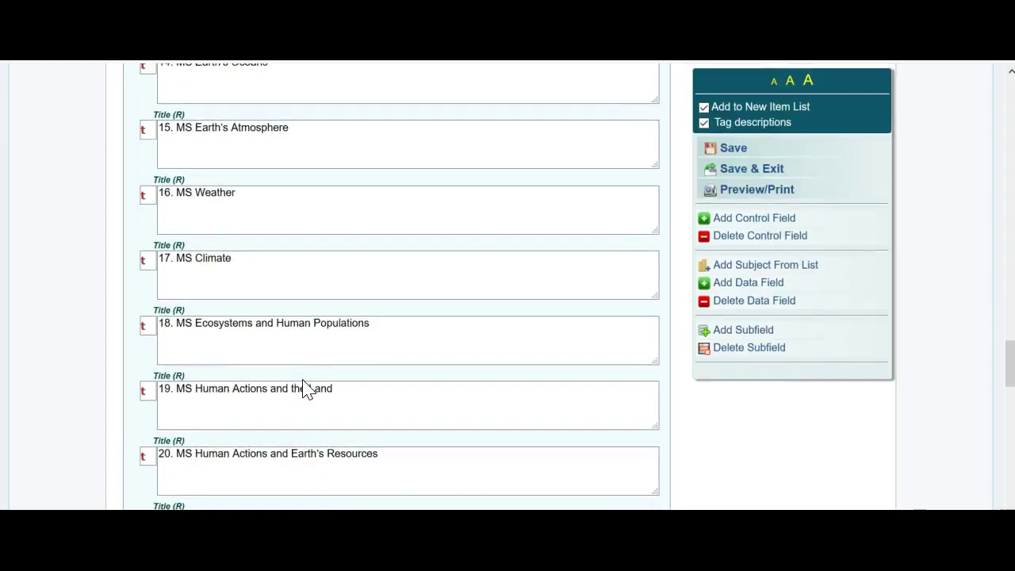
pyautogui.scroll(-10, 308, 388)
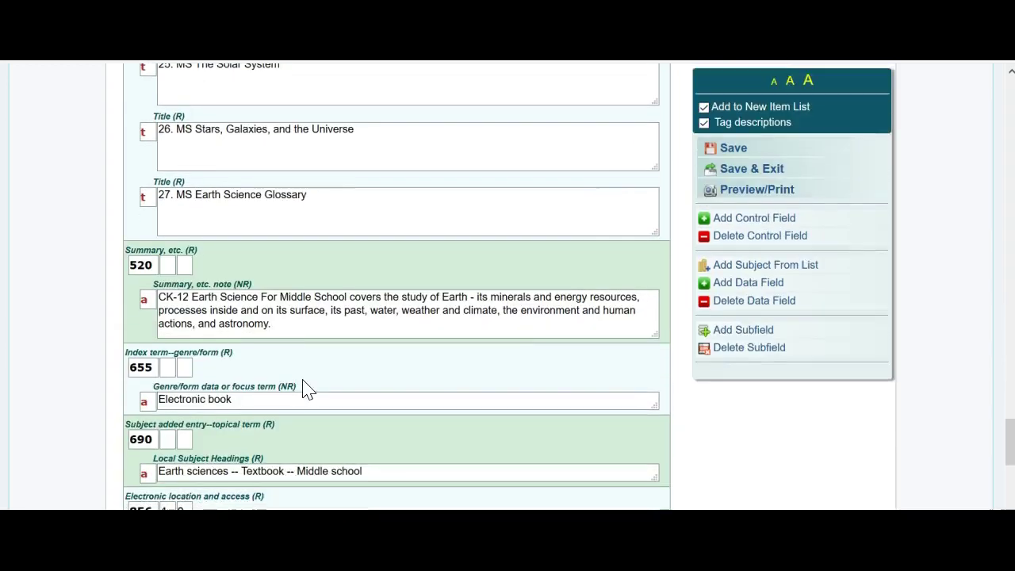
pyautogui.click(347, 324)
pyautogui.scroll(-3, 346, 324)
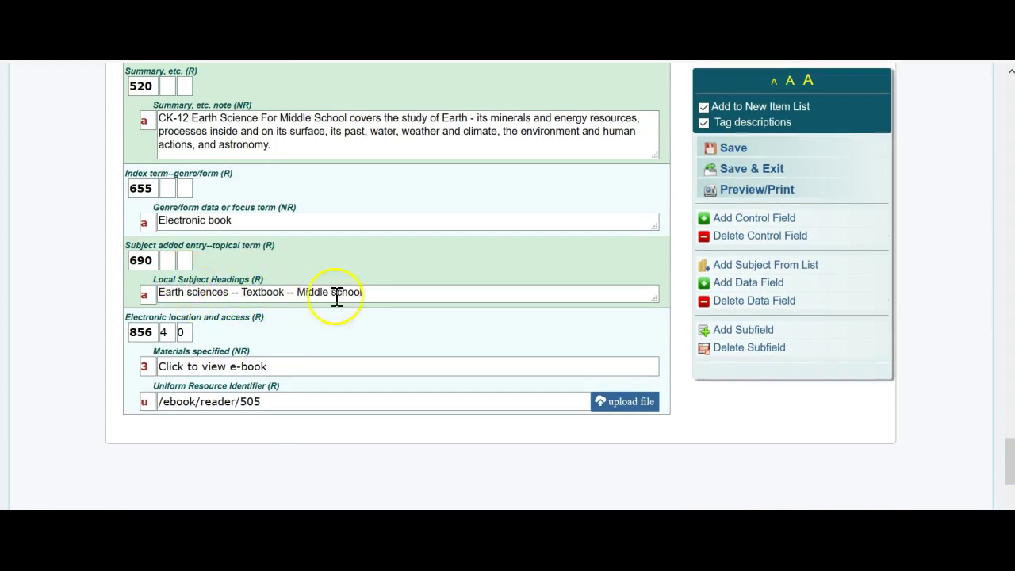
pyautogui.scroll(1, 380, 295)
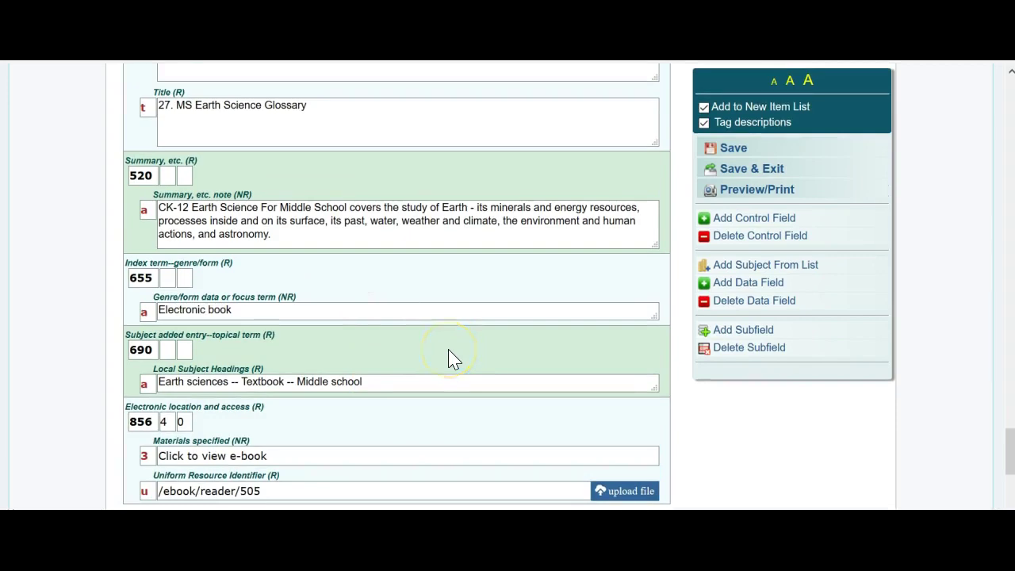
pyautogui.scroll(15, 449, 353)
pyautogui.scroll(15, 450, 353)
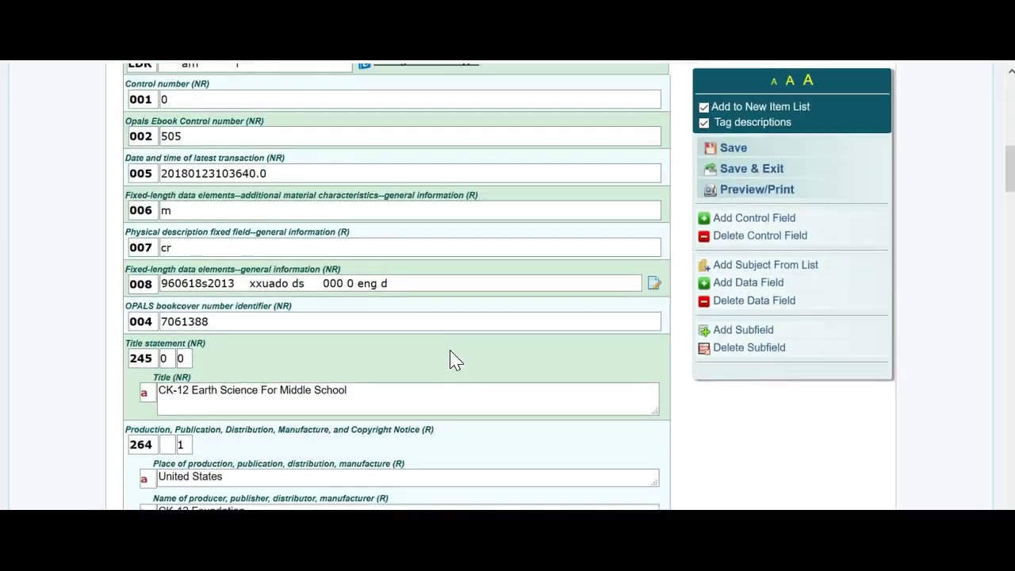
# Set the author cutter in the ebook's holding record to SAN in capital letters.
pyautogui.scroll(4, 449, 357)
pyautogui.click(281, 371)
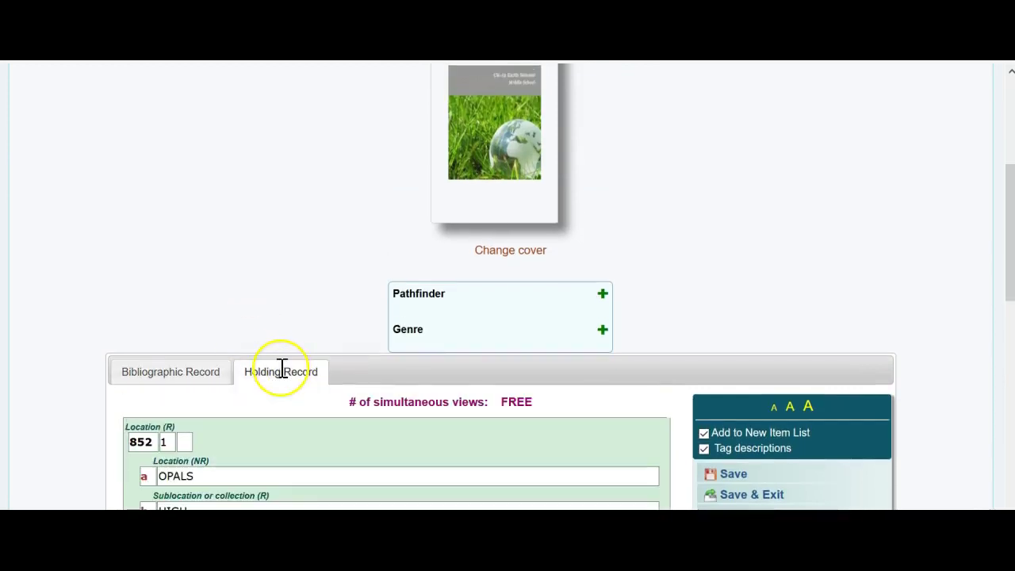
pyautogui.scroll(-4, 281, 365)
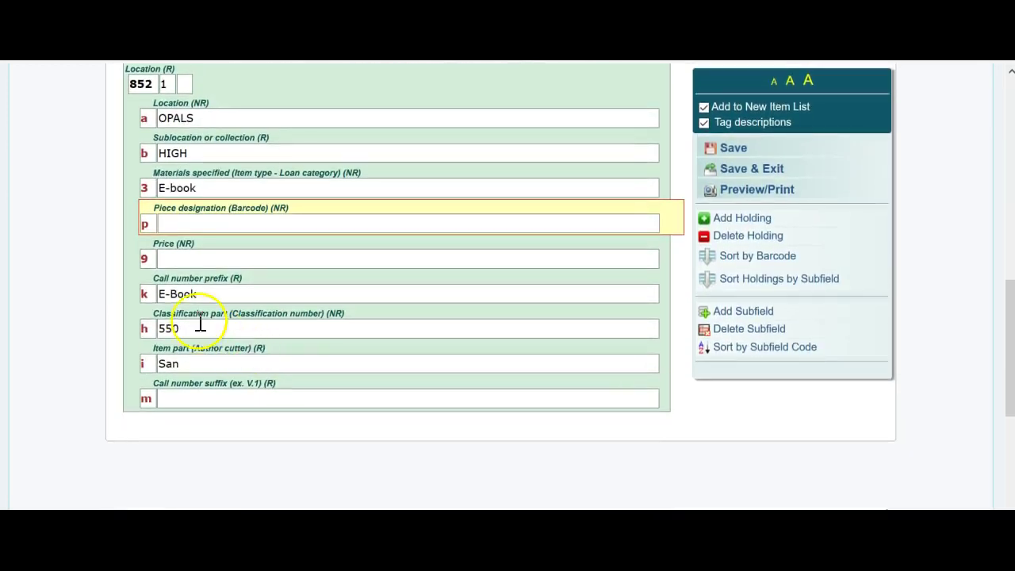
pyautogui.click(181, 331)
pyautogui.click(183, 367)
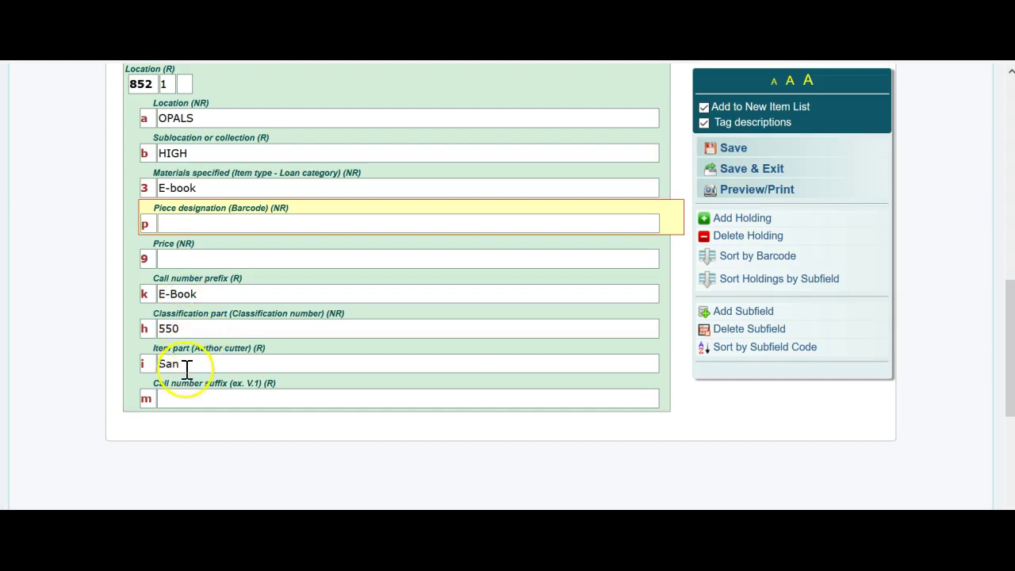
pyautogui.moveTo(183, 367); pyautogui.dragTo(147, 366)
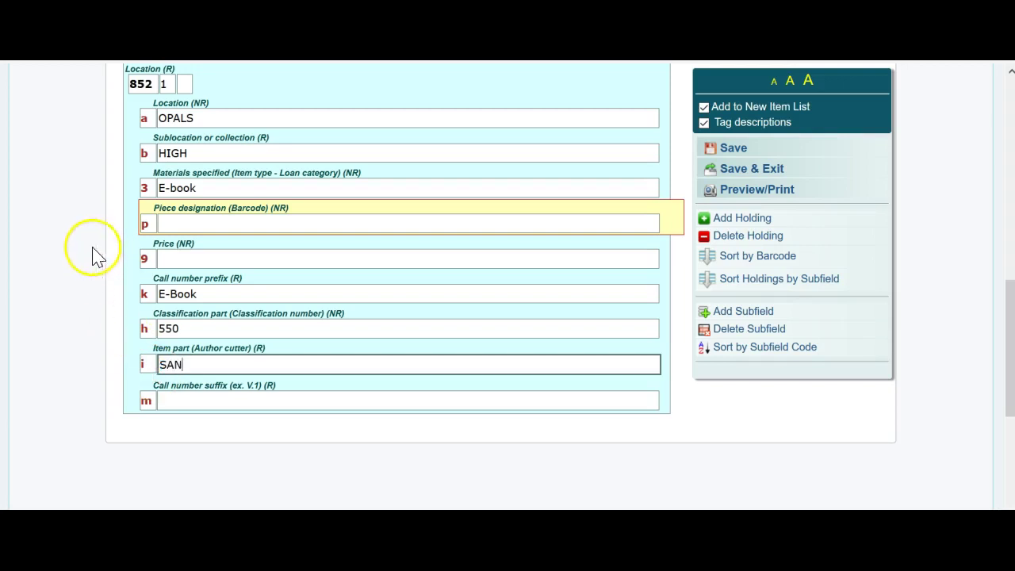
# Assign barcode EBK0002 from the OPALS and Public Domain eBooks range to the holding and save the record.
pyautogui.click(174, 222)
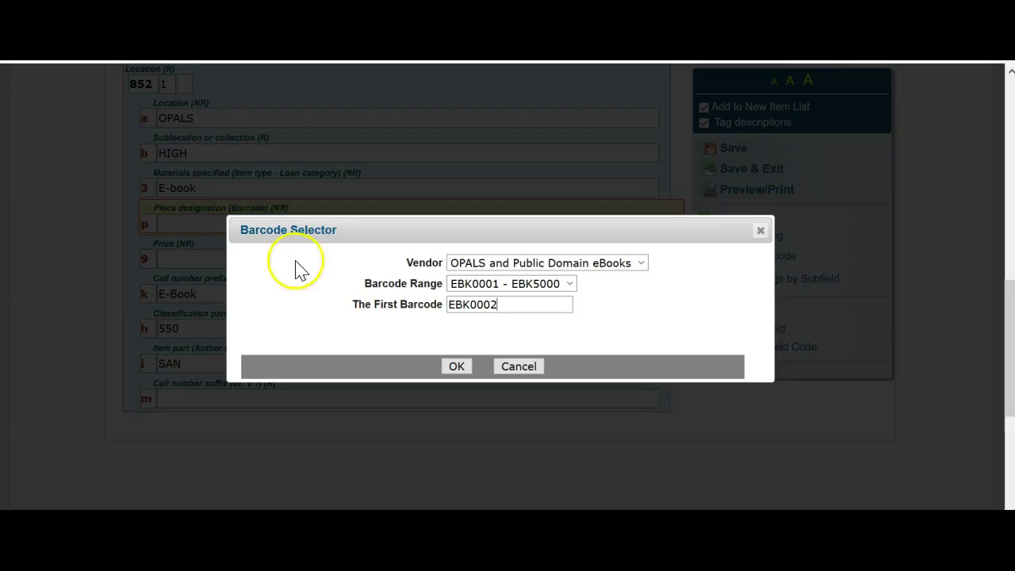
pyautogui.click(500, 309)
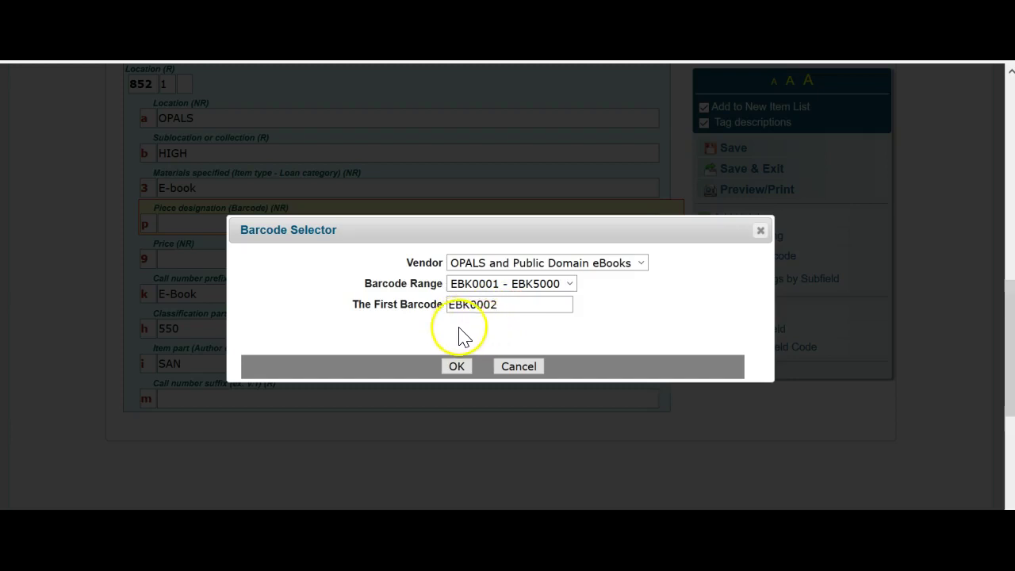
pyautogui.click(460, 368)
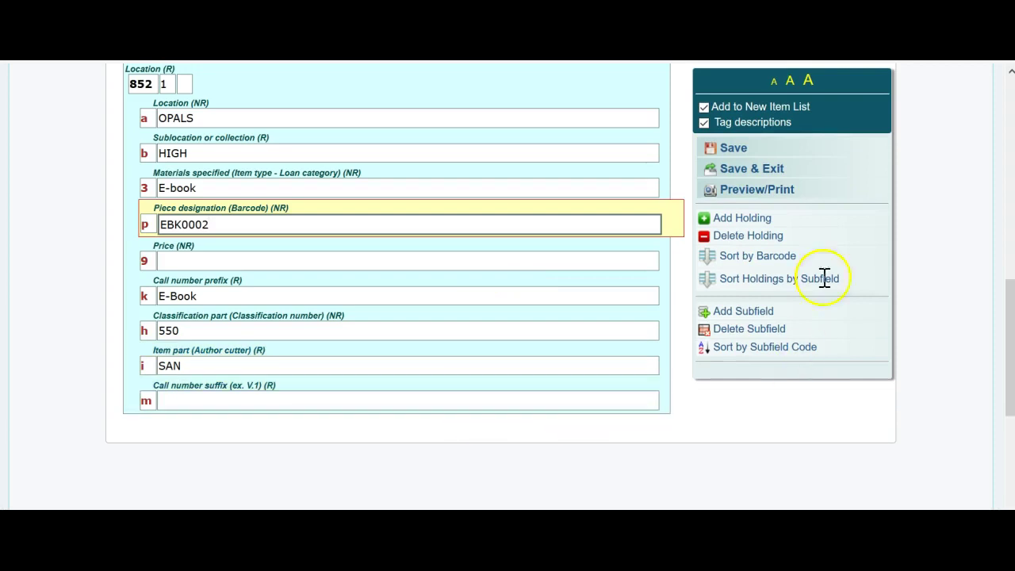
pyautogui.click(736, 152)
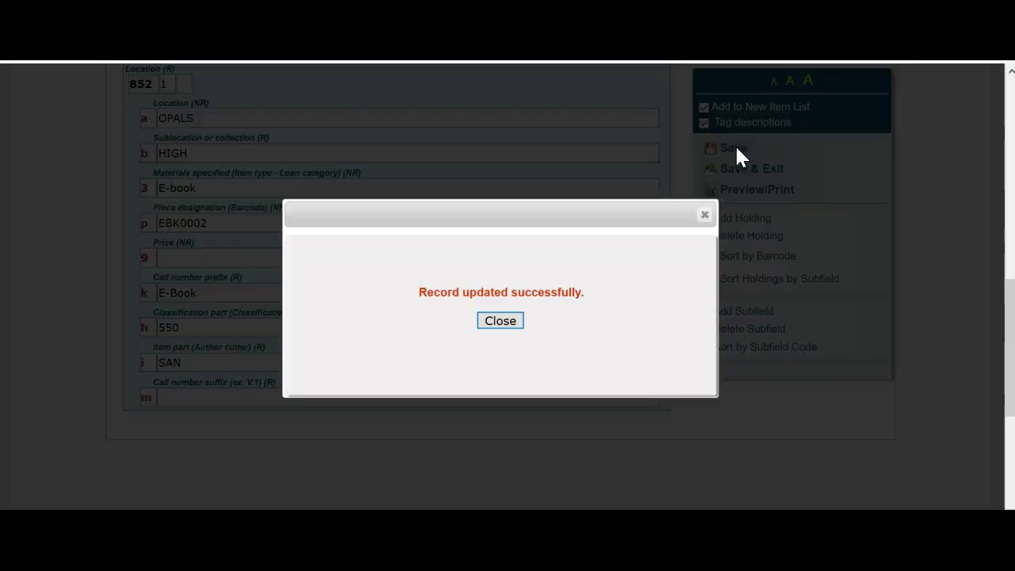
pyautogui.click(501, 319)
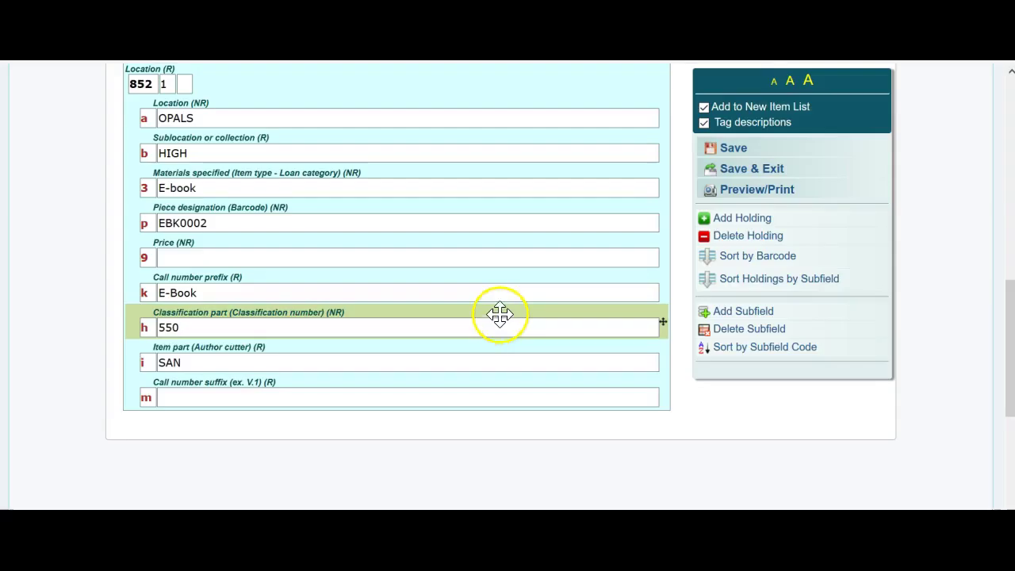
# Go to the OPALS ebook import and search anywhere for middle.
pyautogui.scroll(2, 500, 316)
pyautogui.scroll(5, 500, 315)
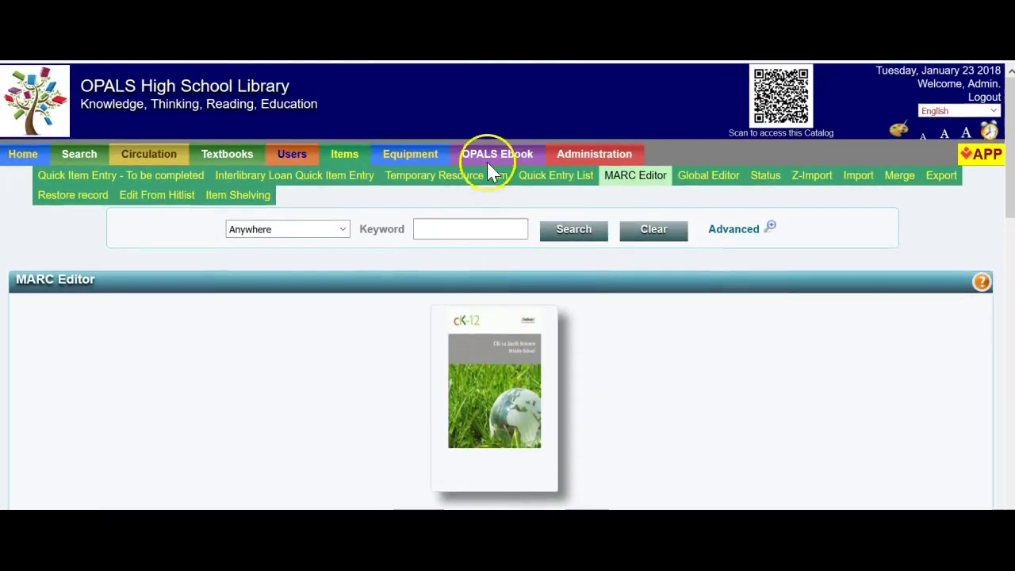
pyautogui.moveTo(502, 154)
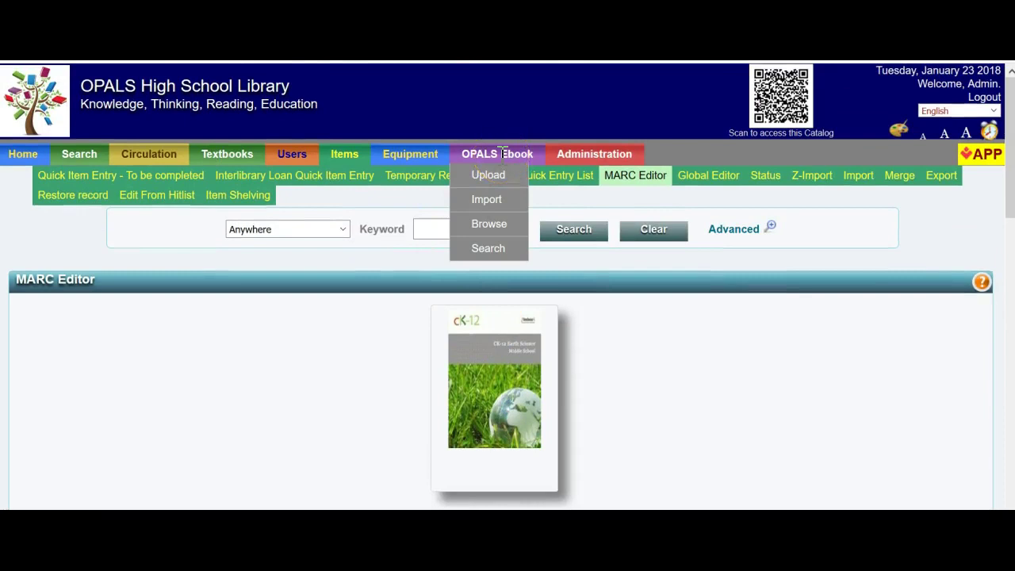
pyautogui.click(487, 200)
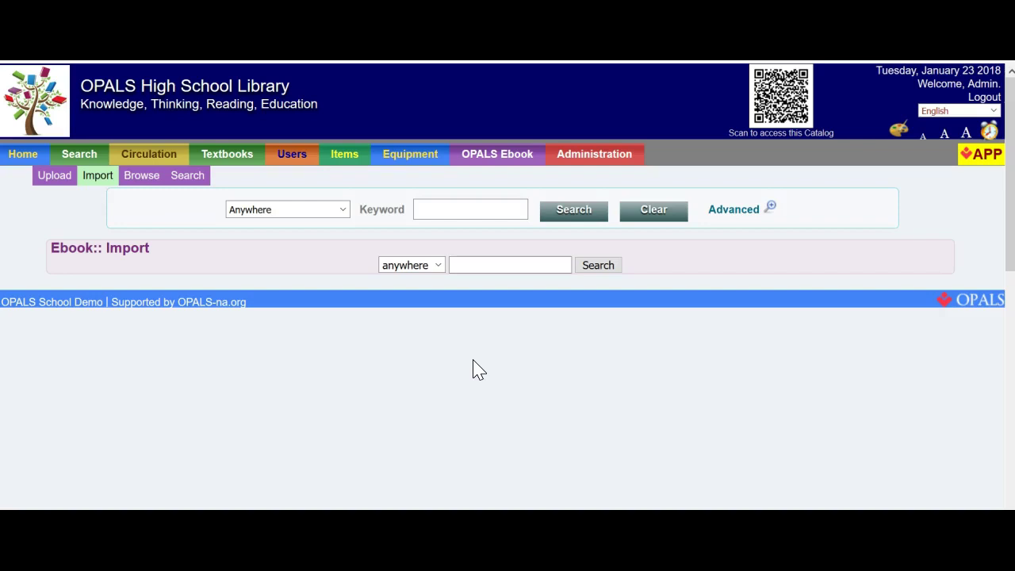
pyautogui.click(470, 266)
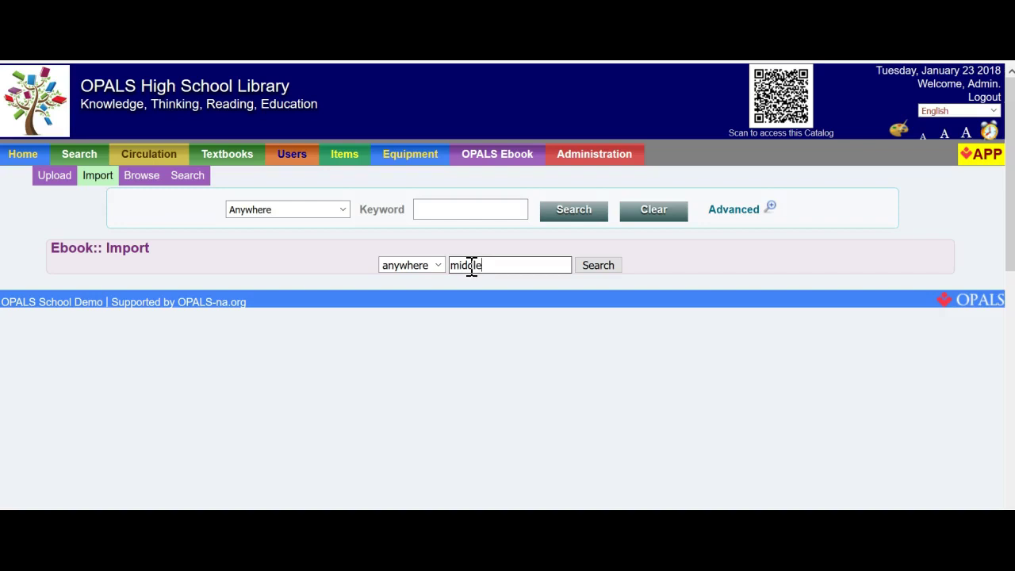
pyautogui.press('Return')
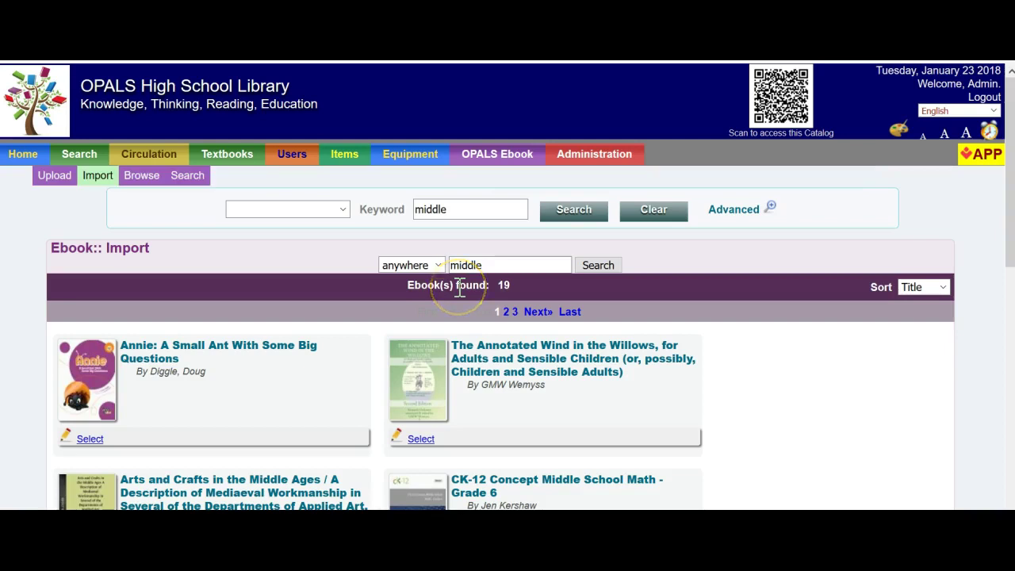
# Select CK-12 Earth Science For Middle School Workbook for import and save it with a free license and OPALS as vendor.
pyautogui.scroll(-5, 460, 289)
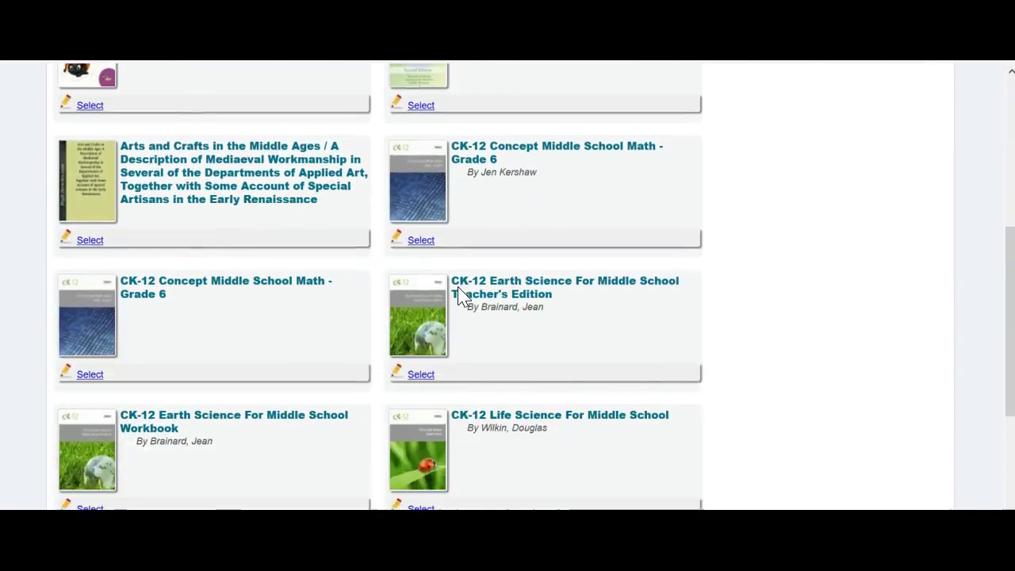
pyautogui.scroll(-2, 302, 337)
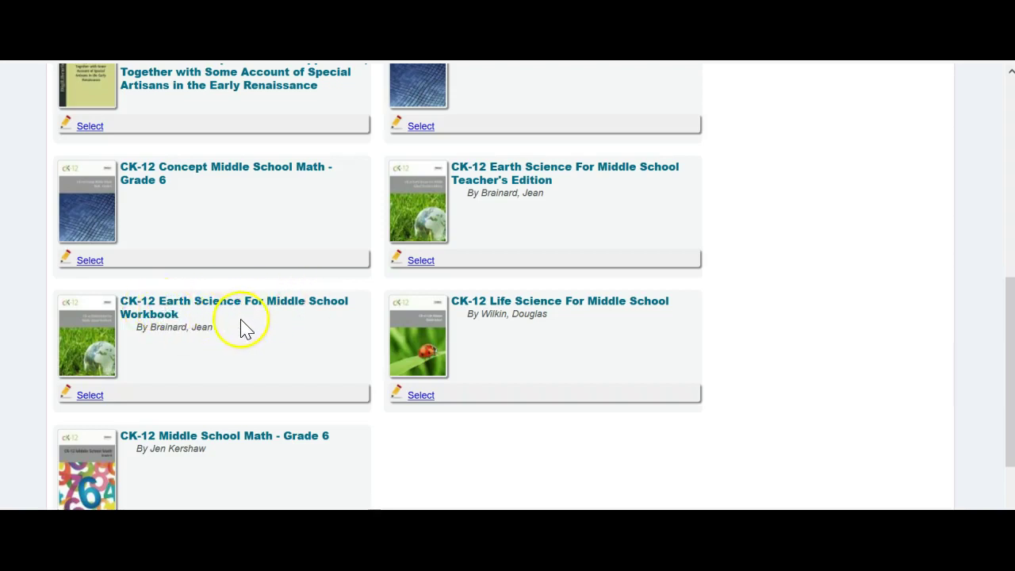
pyautogui.click(148, 314)
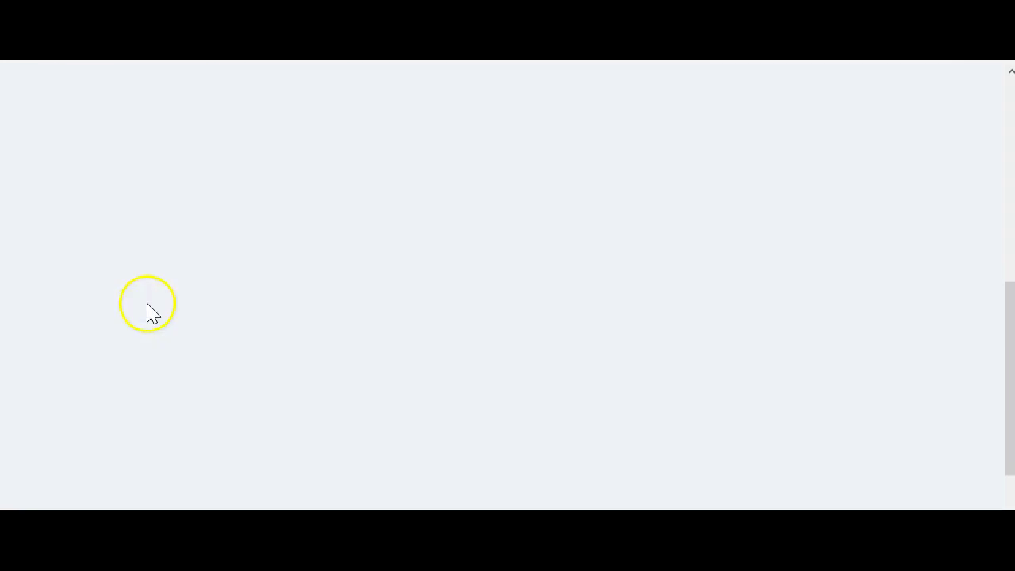
pyautogui.scroll(3, 268, 356)
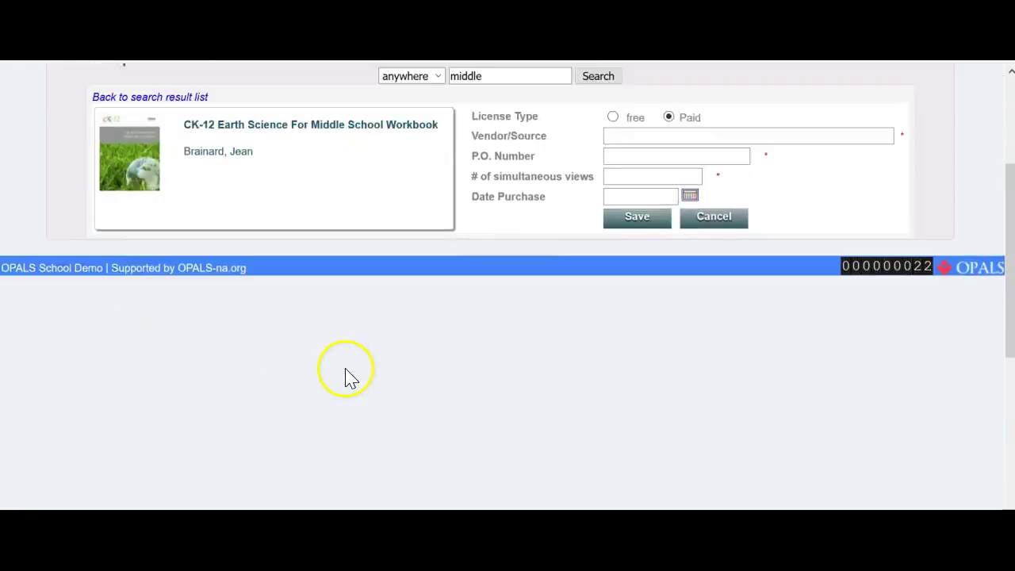
pyautogui.scroll(2, 456, 411)
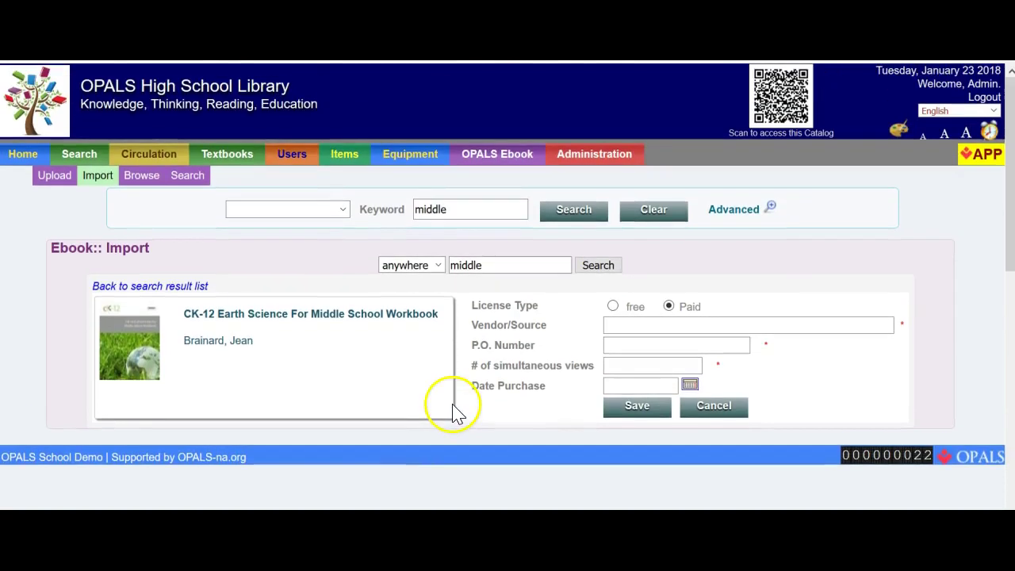
pyautogui.click(613, 325)
pyautogui.write('O')
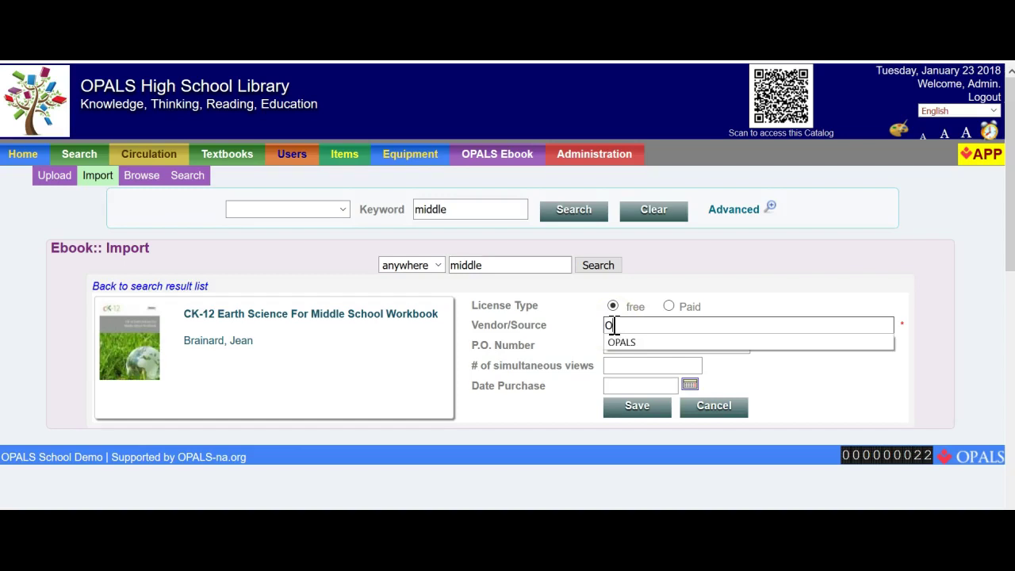
pyautogui.click(623, 342)
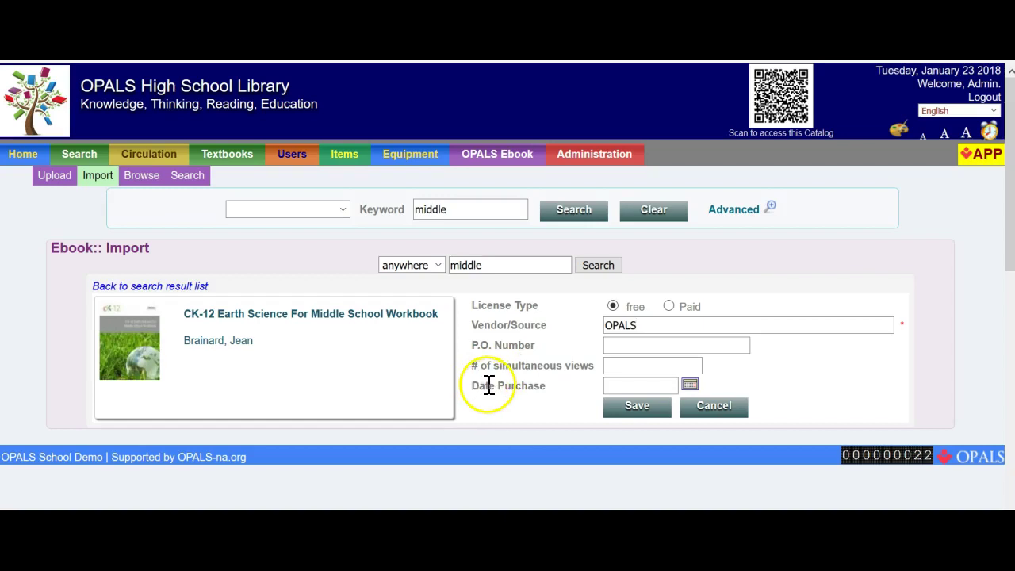
pyautogui.click(637, 408)
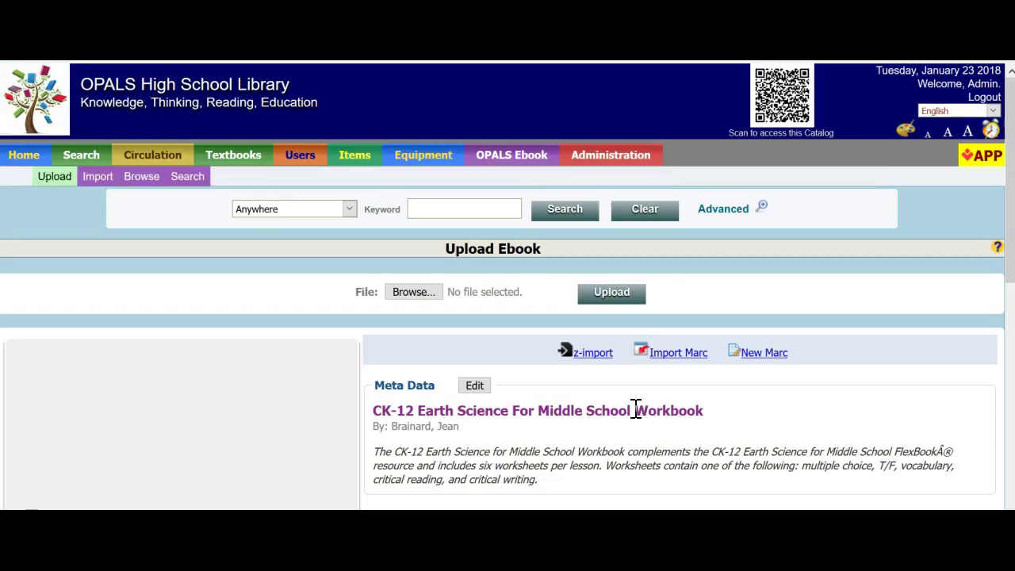
# Copy the workbook's title, search for it by title through Z-Import in the Middle School Readers OPALS eBook Database, and import the matching record.
pyautogui.scroll(-2, 624, 421)
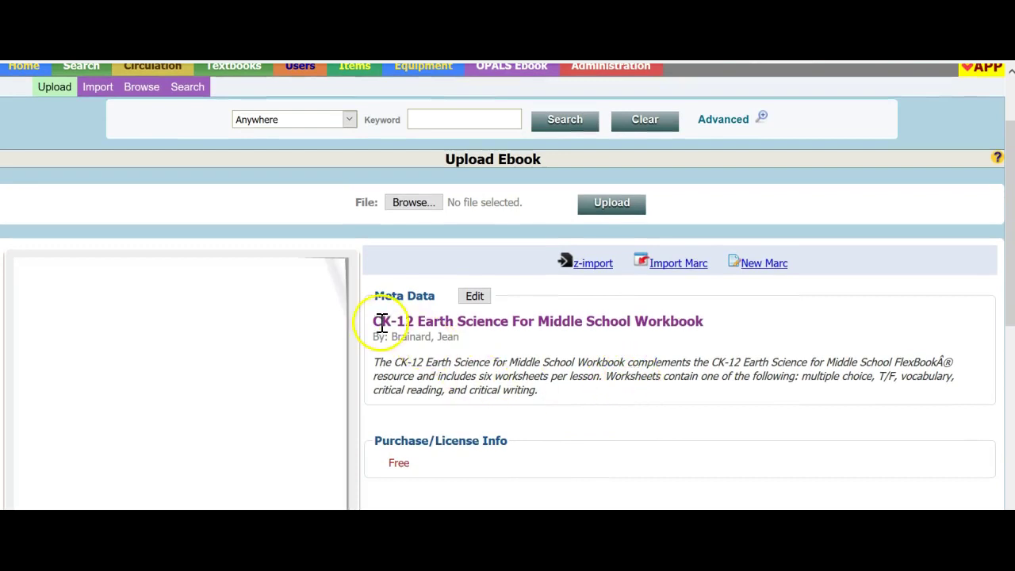
pyautogui.moveTo(373, 321); pyautogui.dragTo(702, 322)
pyautogui.rightClick(701, 321)
pyautogui.click(719, 333)
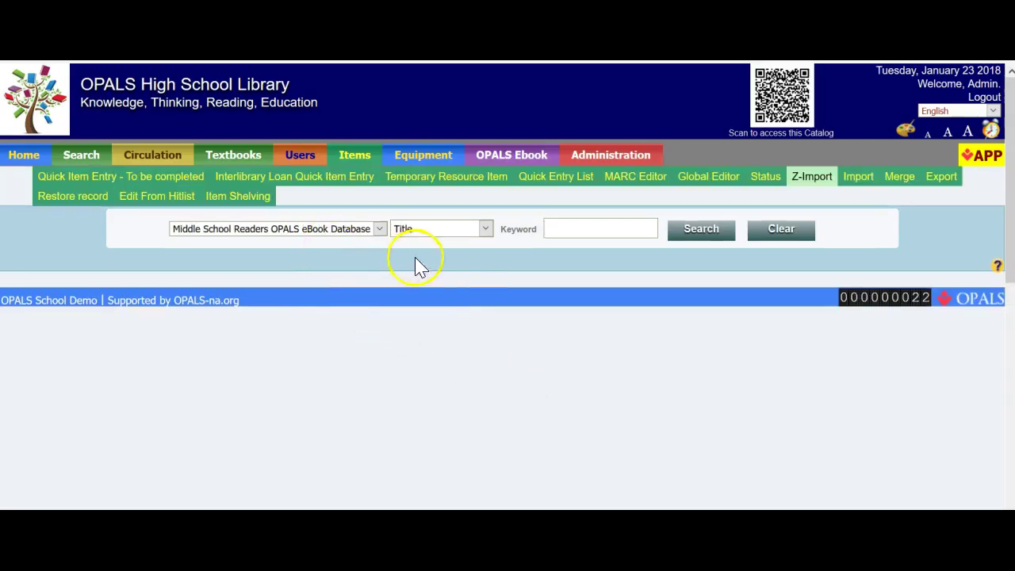
pyautogui.rightClick(568, 229)
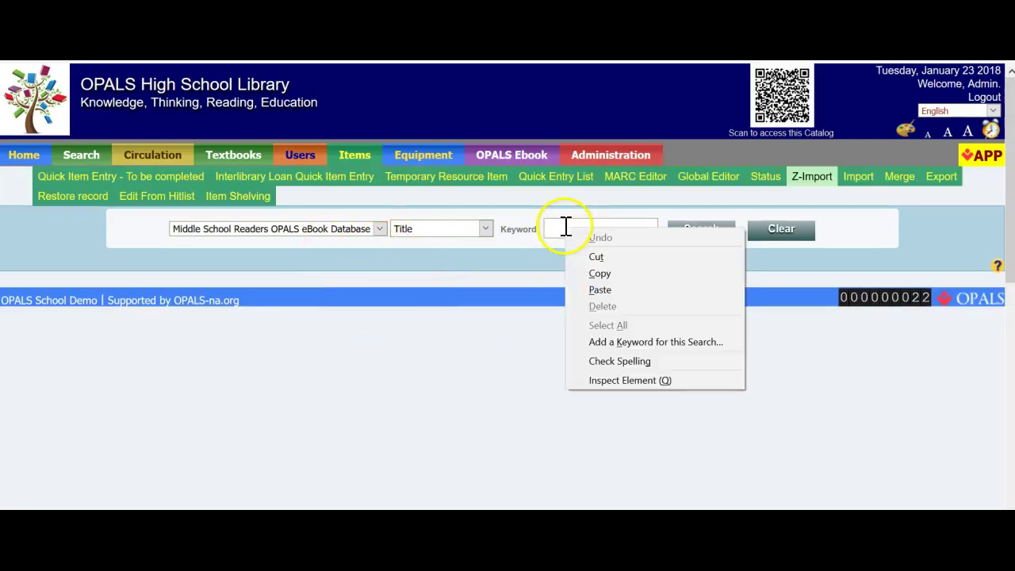
pyautogui.click(594, 288)
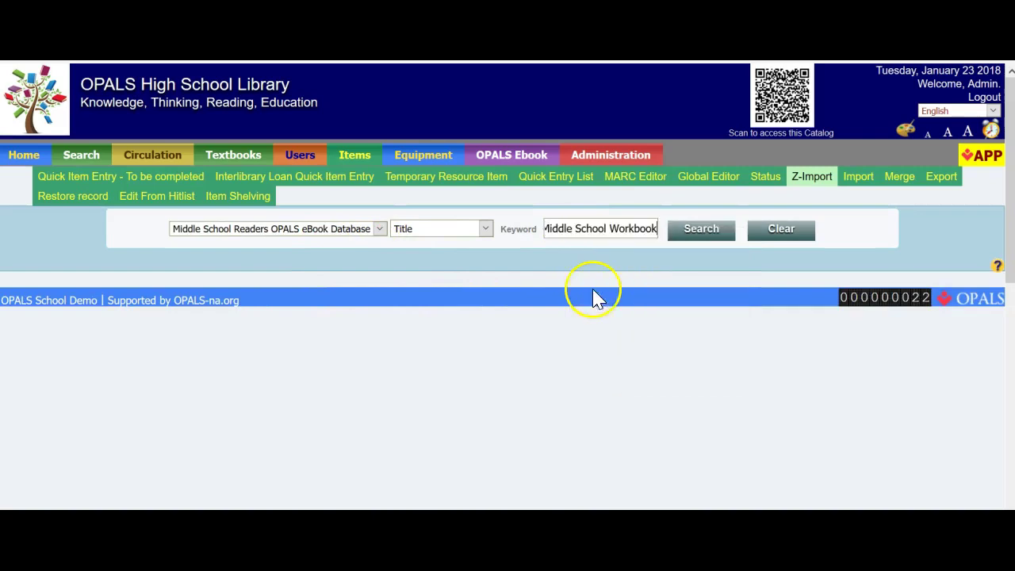
pyautogui.click(682, 244)
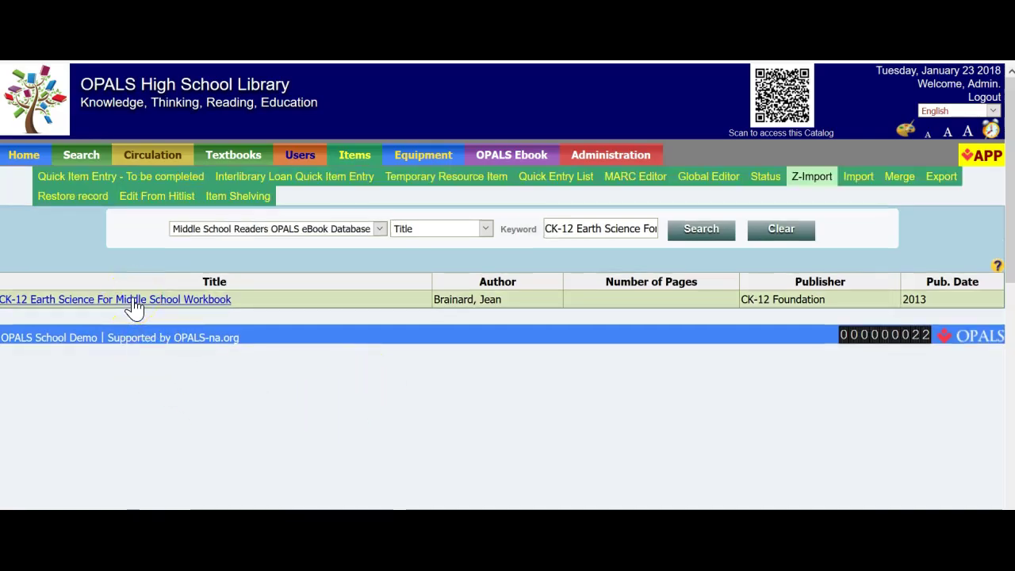
pyautogui.click(134, 306)
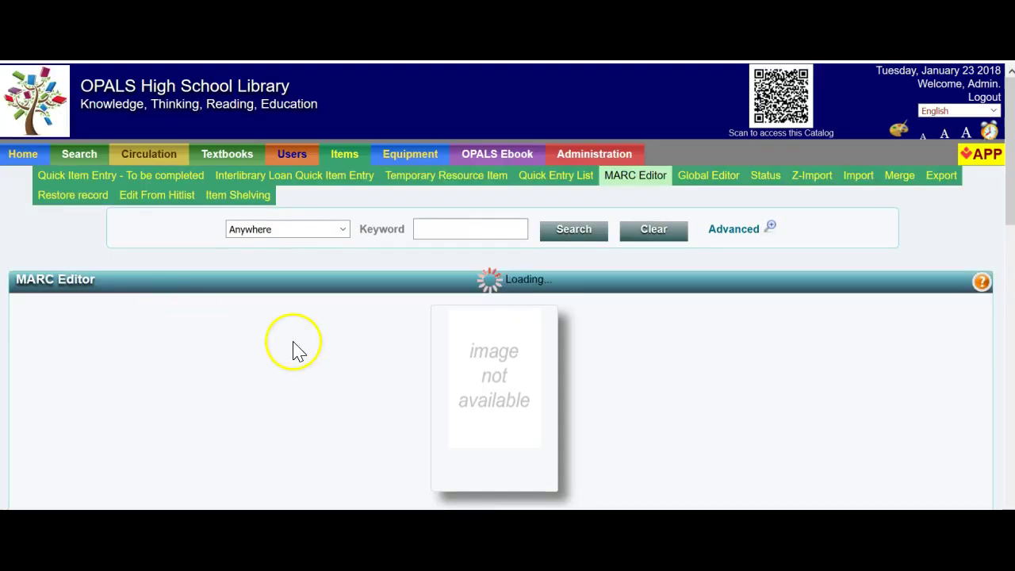
# Set the author cutter in the workbook's holding record to BRA in capital letters.
pyautogui.scroll(-3, 294, 349)
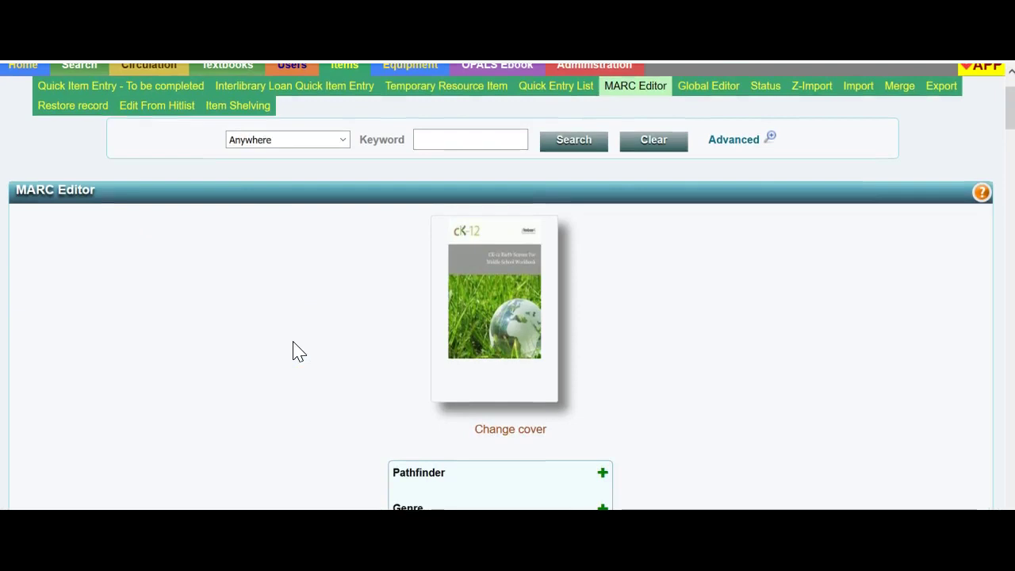
pyautogui.scroll(-3, 293, 349)
pyautogui.click(310, 299)
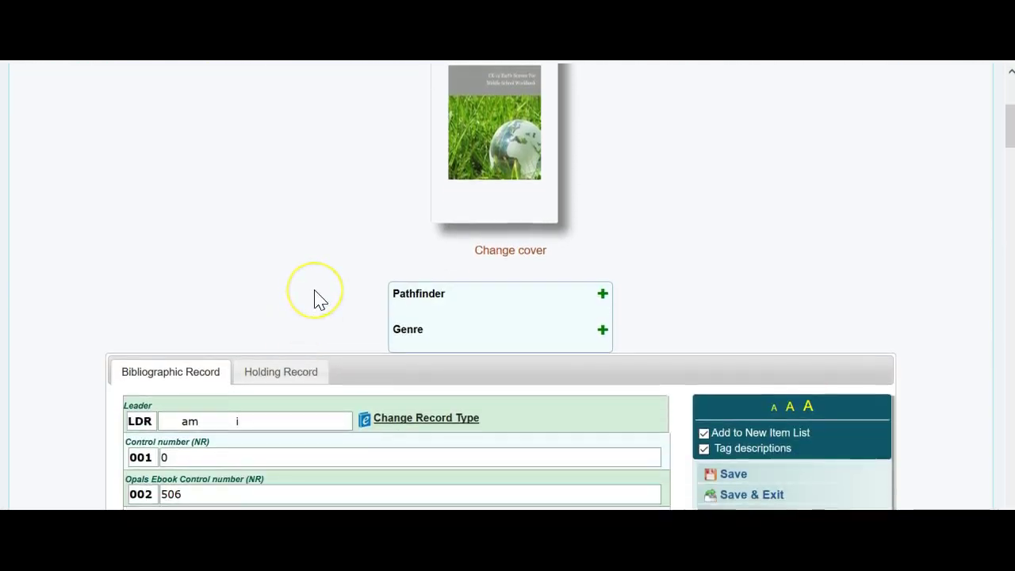
pyautogui.scroll(-2, 314, 301)
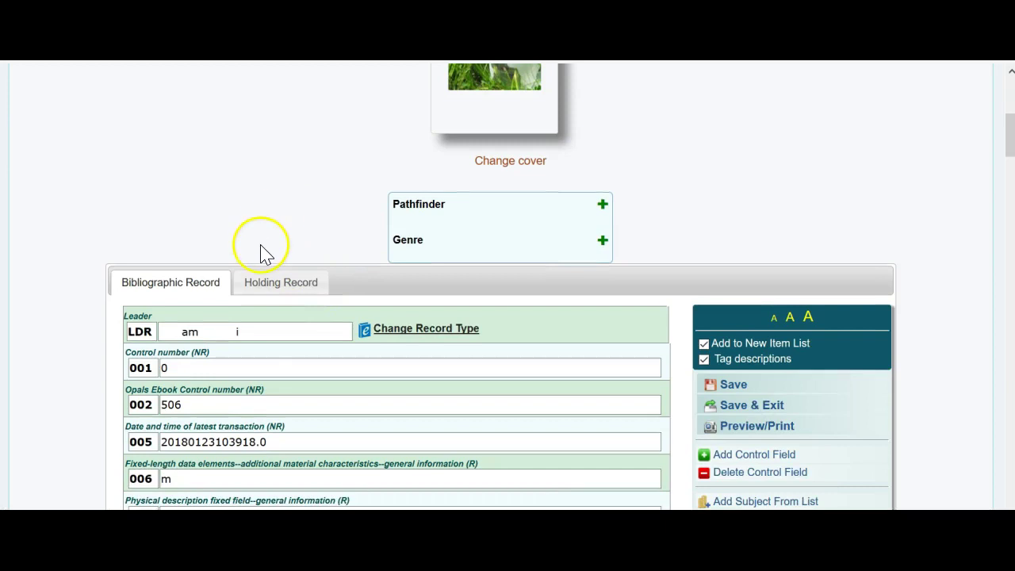
pyautogui.click(286, 289)
pyautogui.scroll(-4, 287, 285)
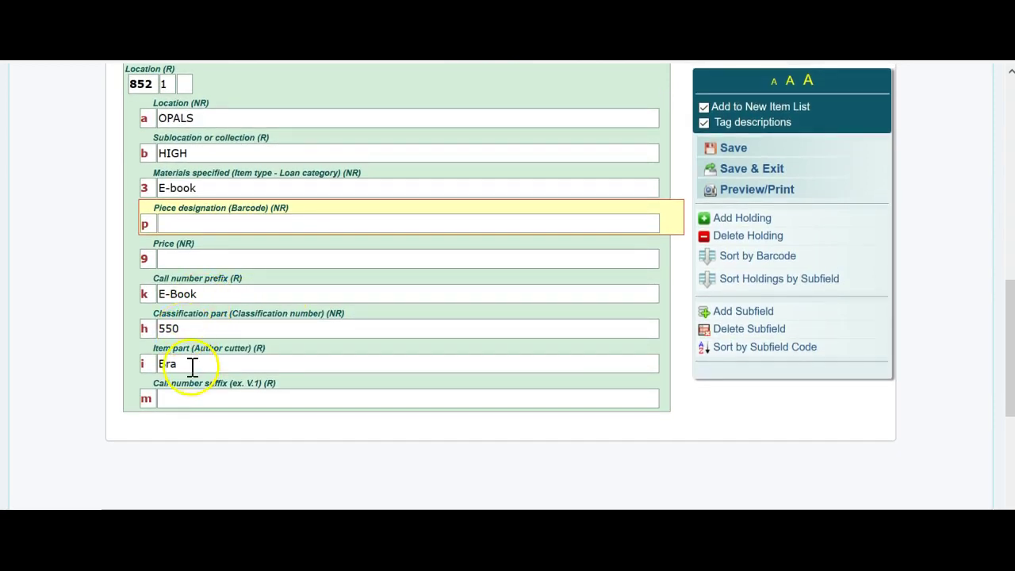
pyautogui.moveTo(193, 365); pyautogui.dragTo(145, 365)
pyautogui.write('BRA')
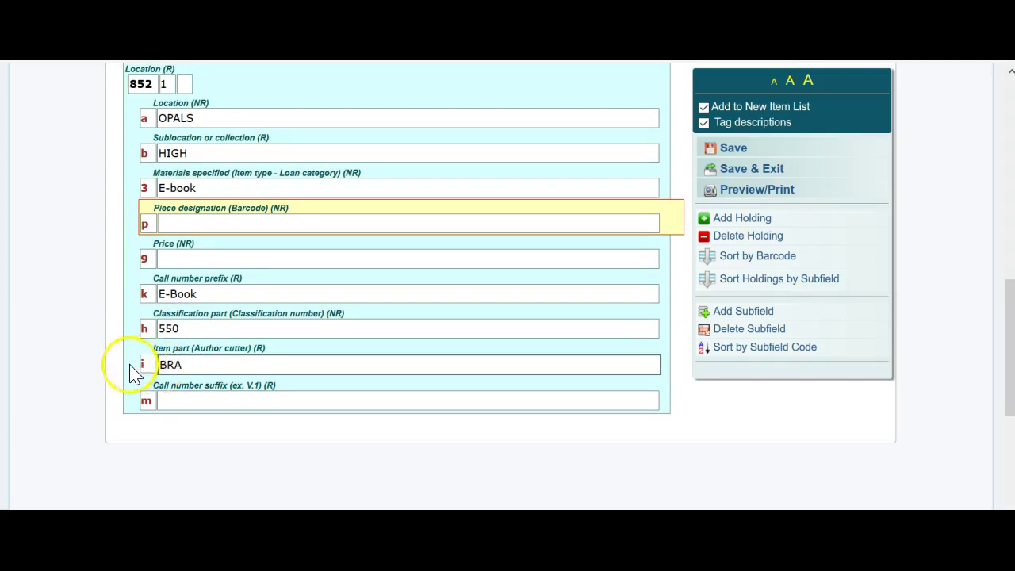
# Assign barcode EBK0003 from the EBK0001 - EBK5000 range to the workbook's holding and save the record.
pyautogui.click(182, 222)
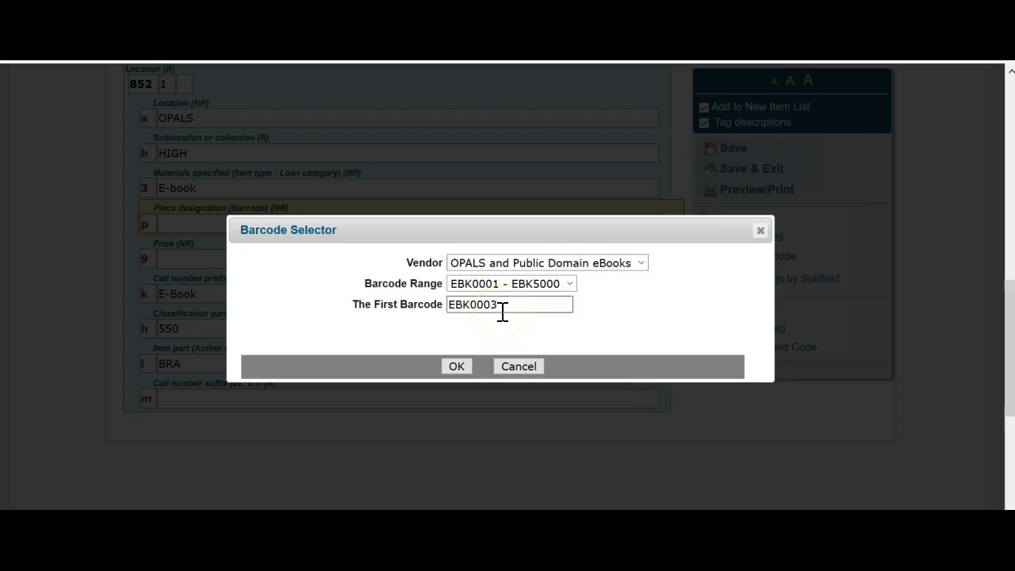
pyautogui.click(457, 367)
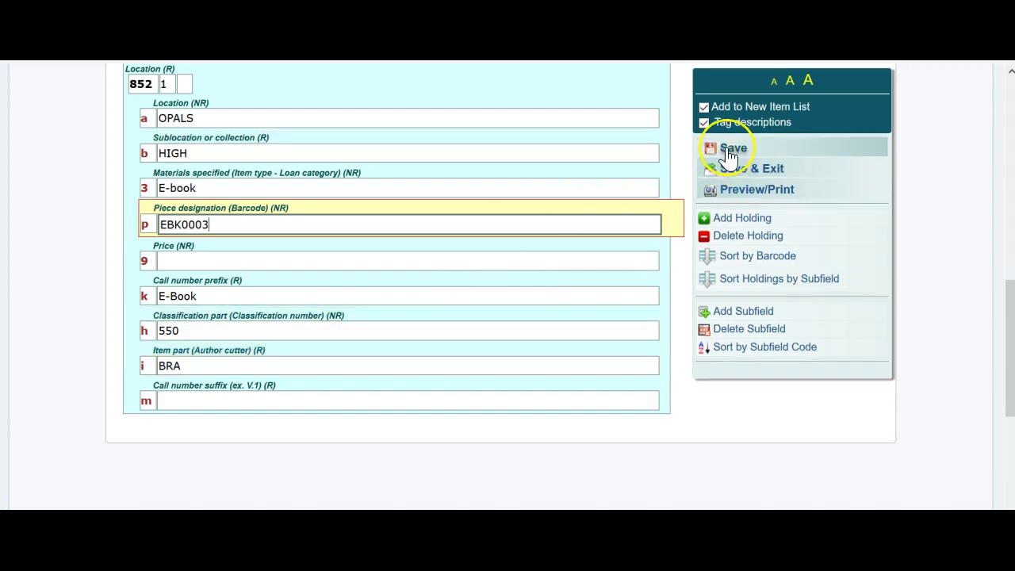
pyautogui.click(730, 151)
pyautogui.click(503, 320)
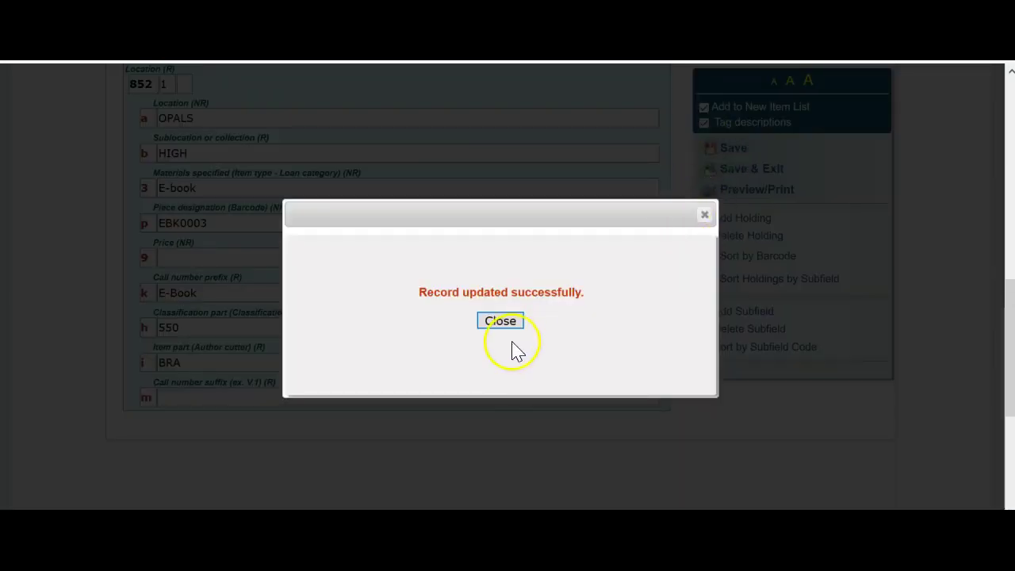
# Go to the OPALS home page and check the New Items list for the newly cataloged ebooks.
pyautogui.scroll(10, 218, 357)
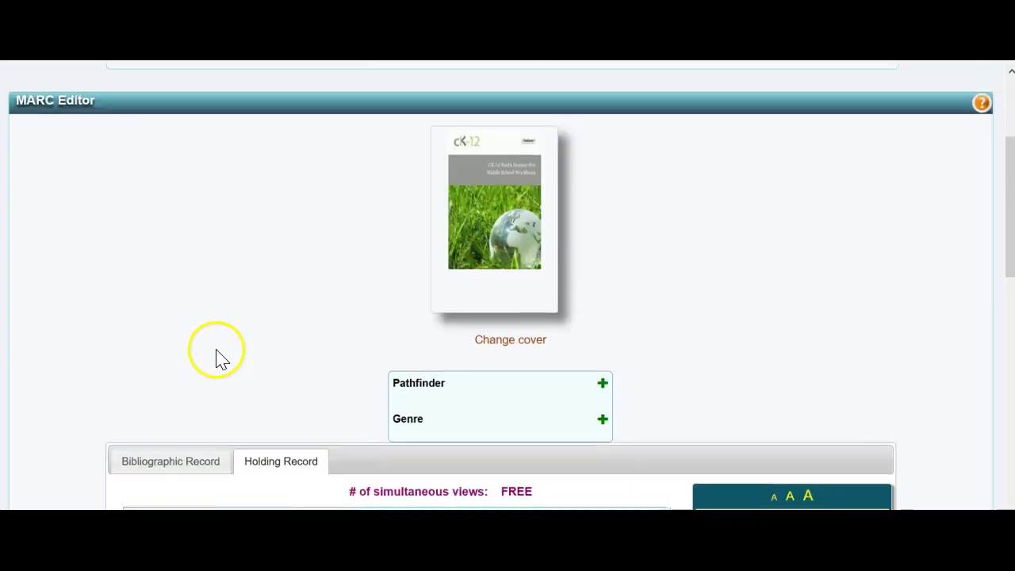
pyautogui.scroll(2, 218, 357)
pyautogui.moveTo(20, 154)
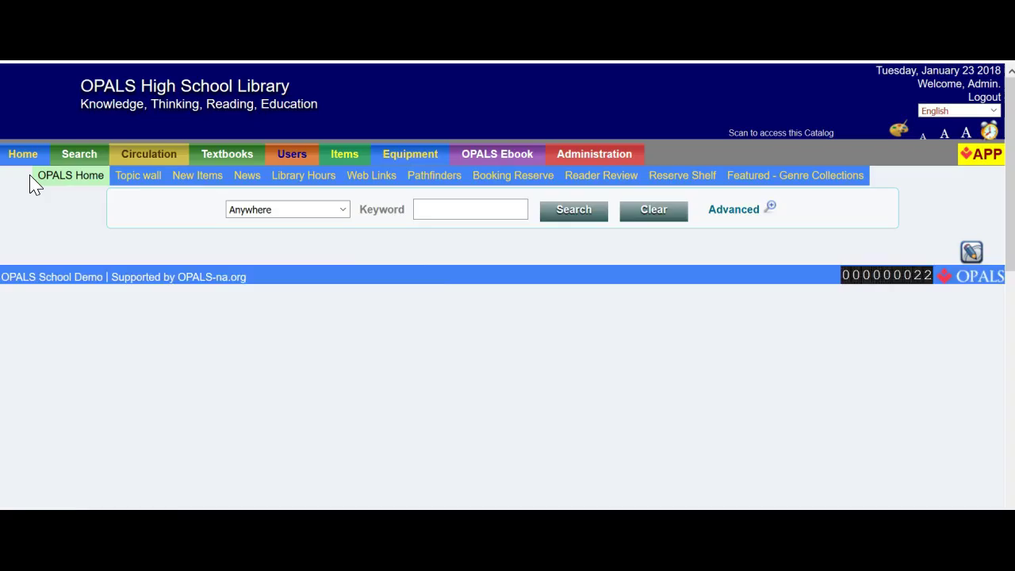
pyautogui.click(181, 204)
pyautogui.scroll(-2, 184, 203)
pyautogui.scroll(-3, 184, 203)
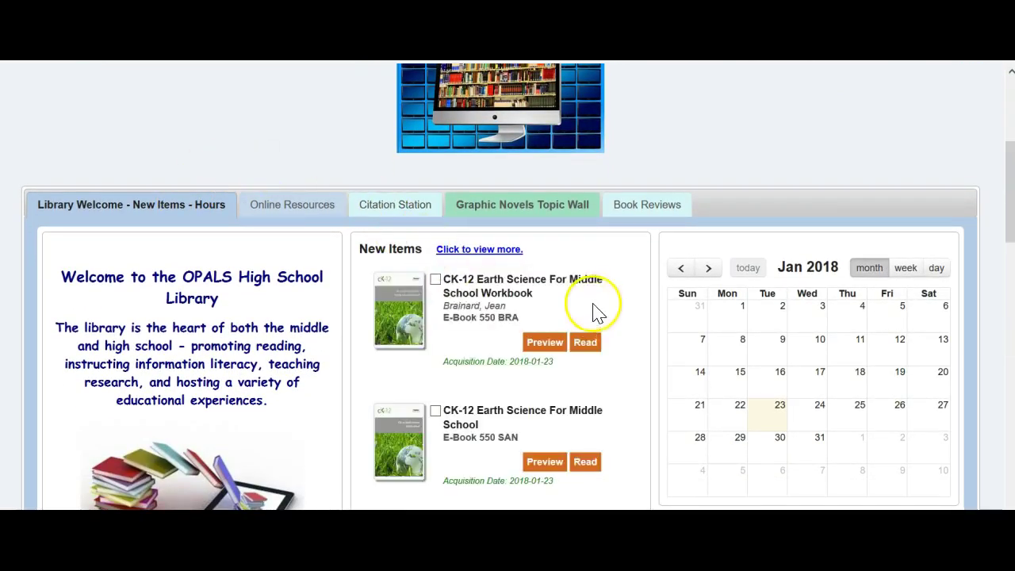
# Review the New Items list and open CK-12 Earth Science For Middle School Workbook for reading.
pyautogui.scroll(-1, 626, 308)
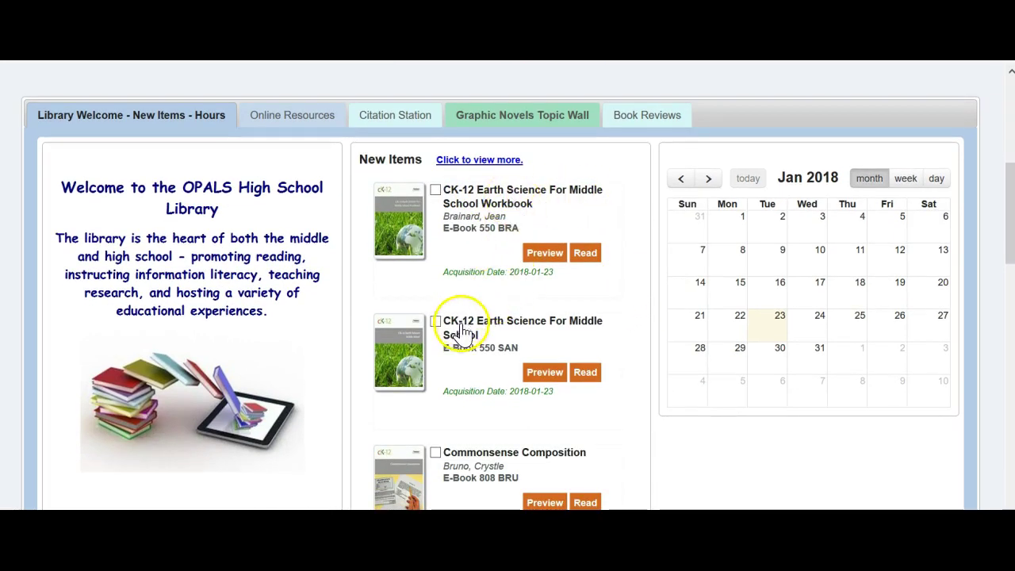
pyautogui.scroll(-1, 587, 334)
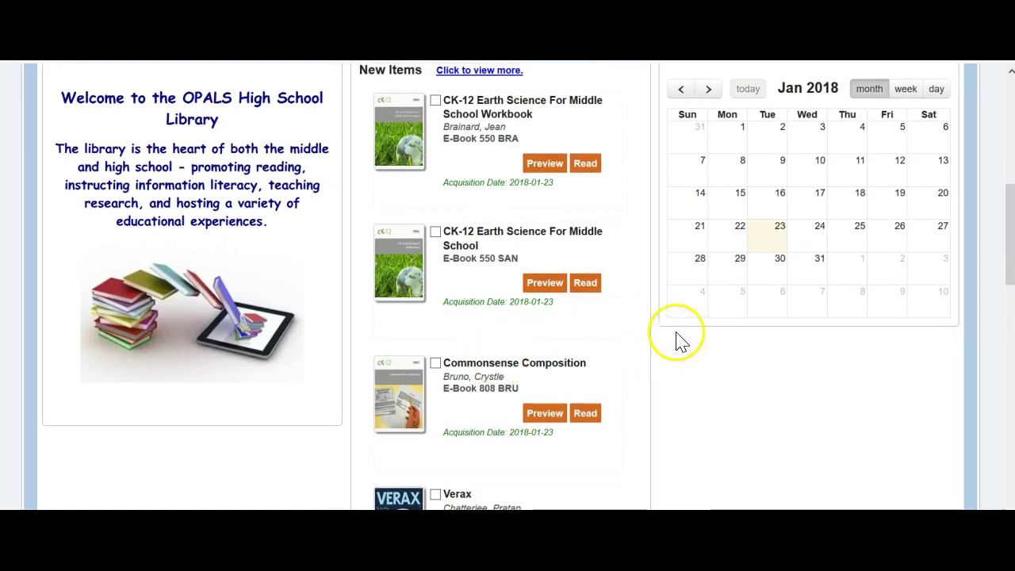
pyautogui.scroll(1, 675, 343)
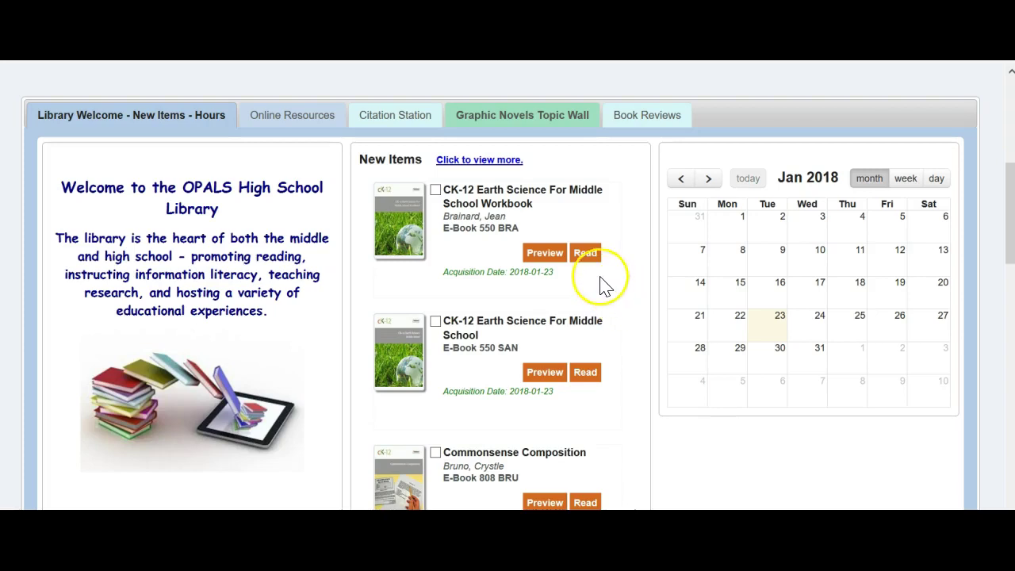
pyautogui.click(587, 255)
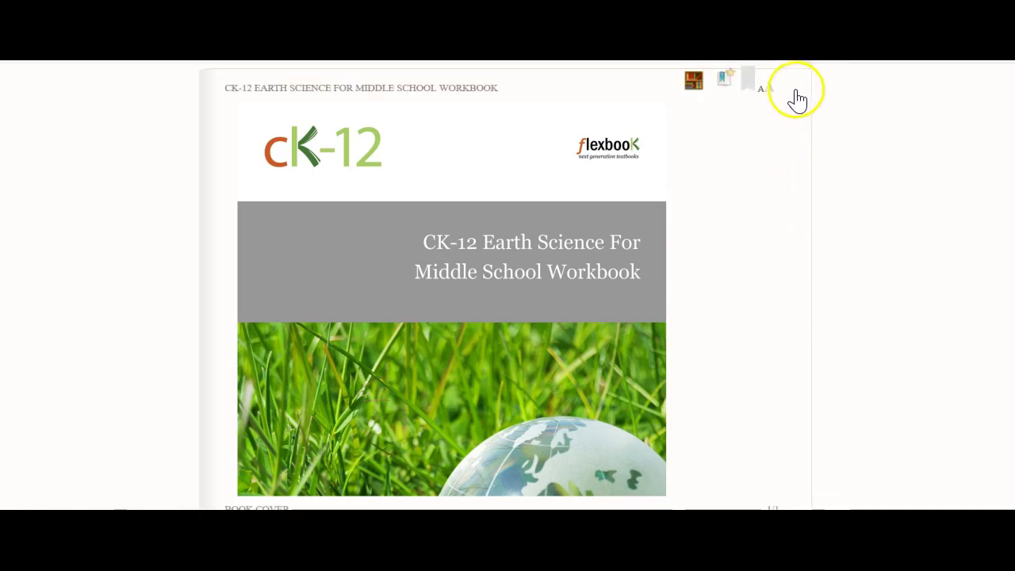
# Page through the workbook from its cover into The Nature of Science worksheets to check that the ebook reads properly.
pyautogui.click(795, 99)
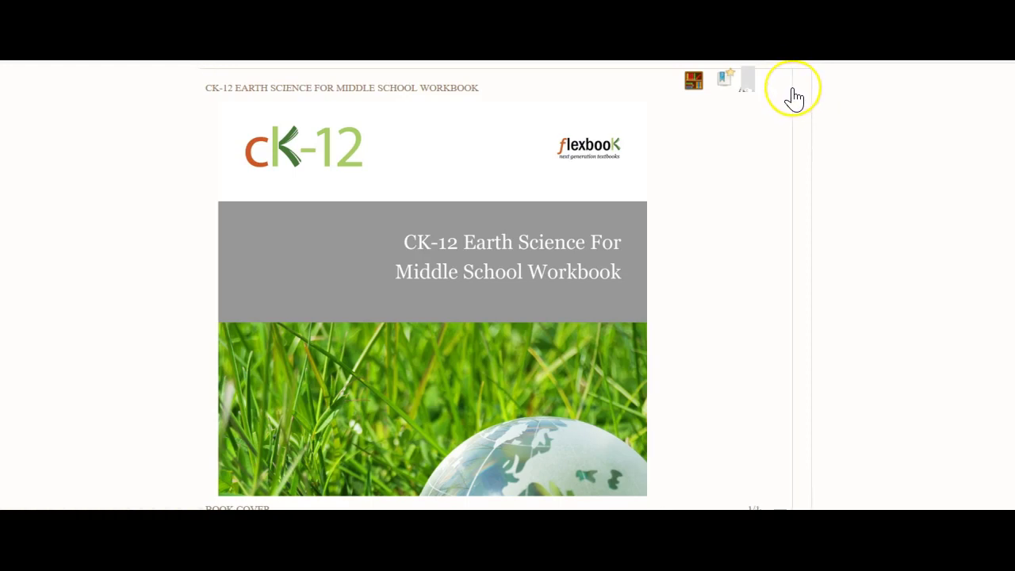
pyautogui.click(793, 102)
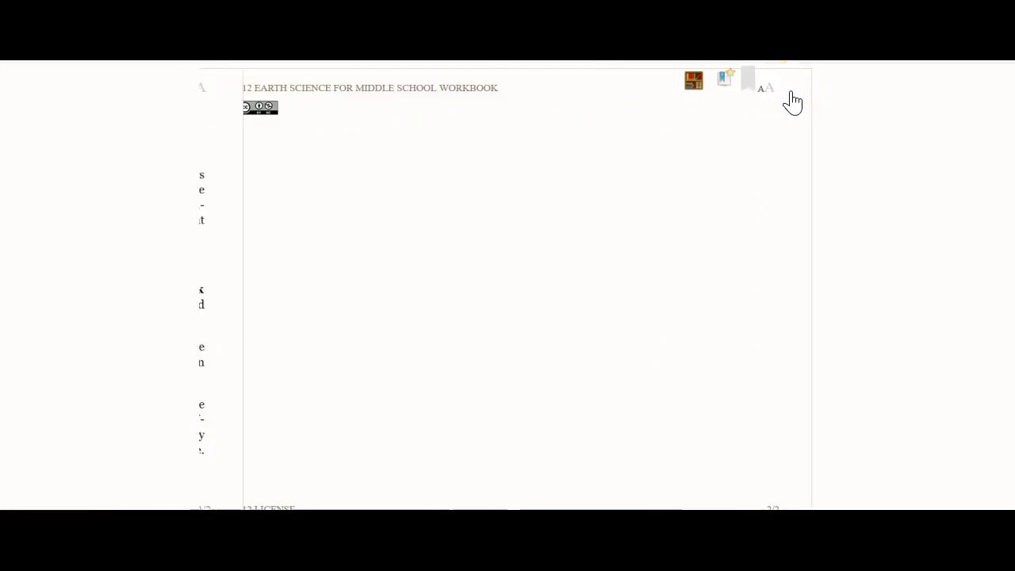
pyautogui.click(792, 101)
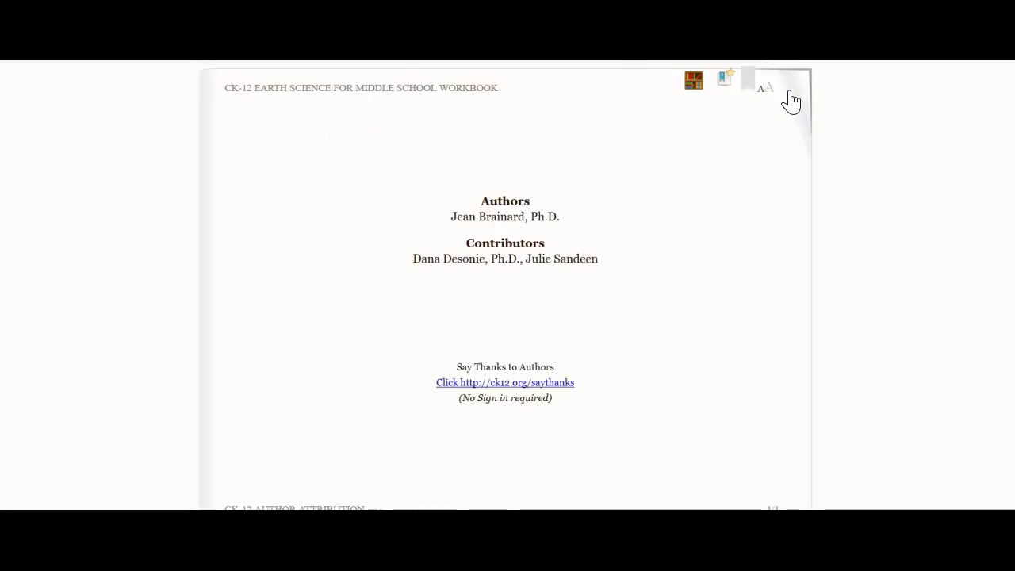
pyautogui.click(793, 96)
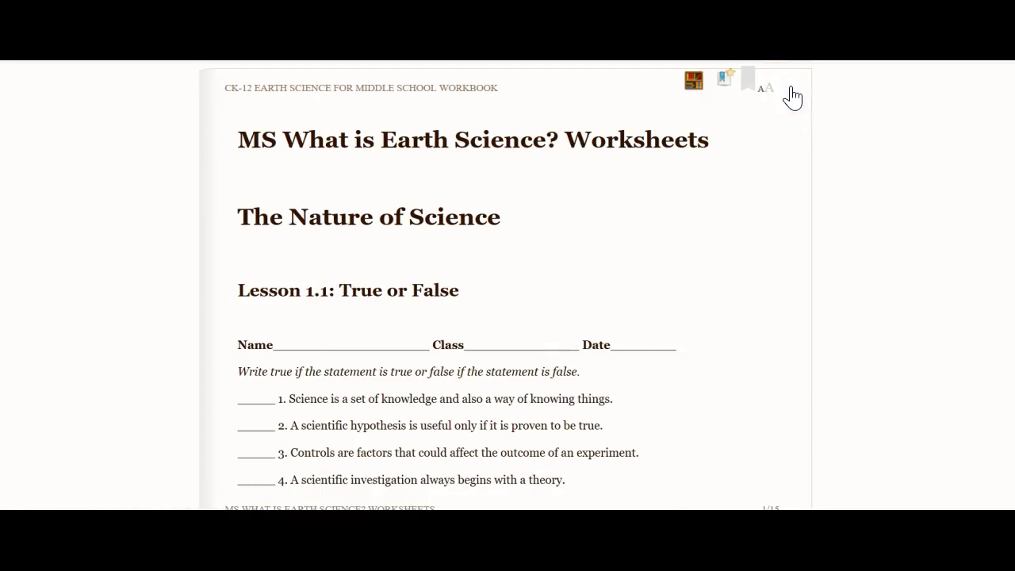
pyautogui.click(793, 97)
pyautogui.click(792, 97)
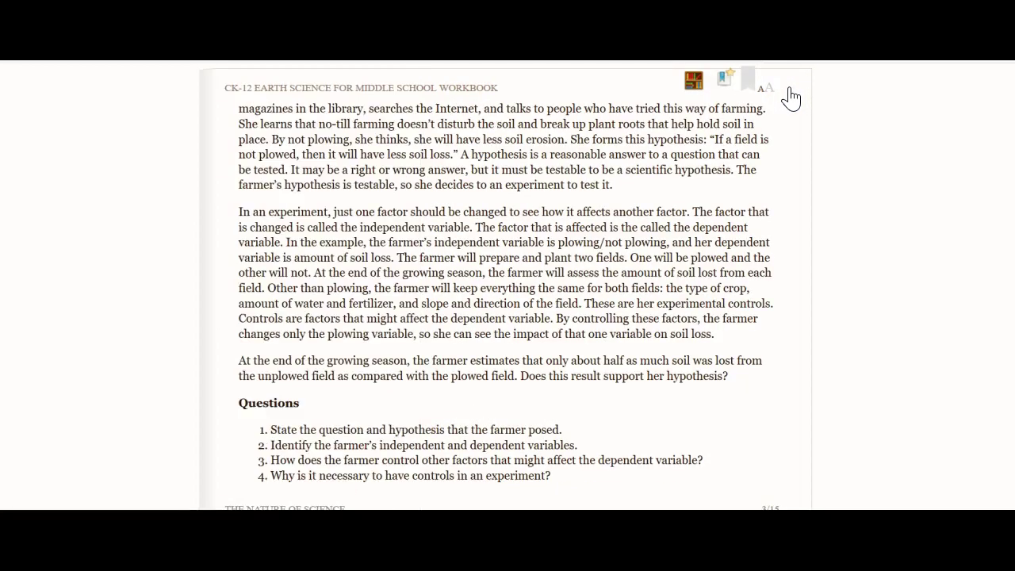
pyautogui.click(792, 98)
pyautogui.click(792, 98)
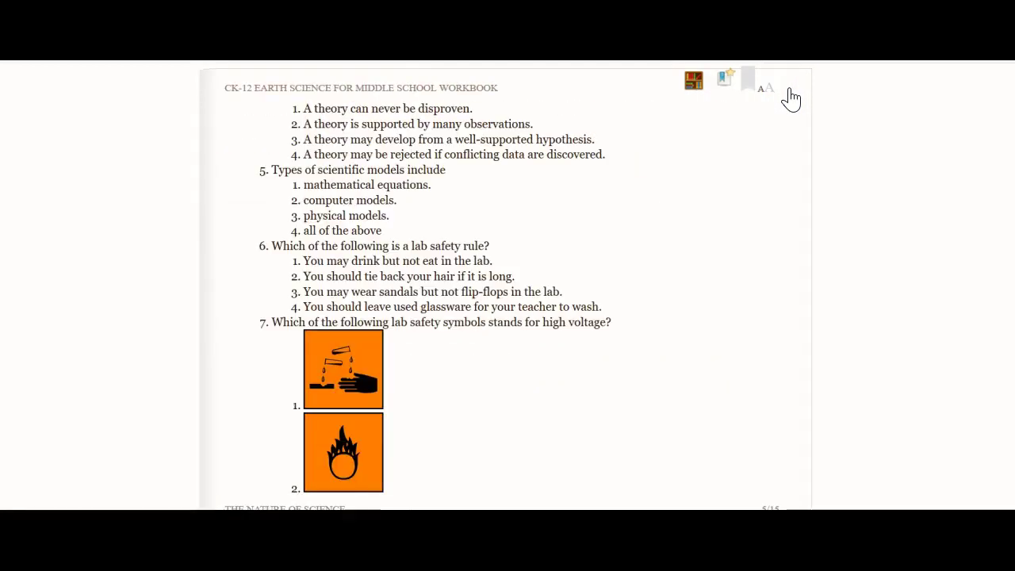
pyautogui.click(792, 98)
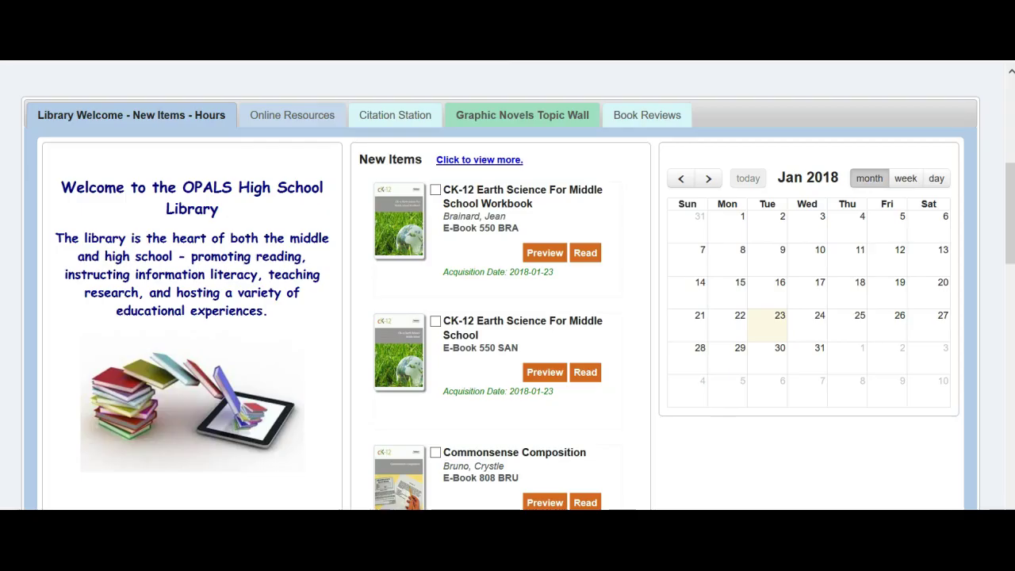
# Open Barcode Range Assignment & Tables from the administration reports and tools, and check the EBK range's used and available barcodes.
pyautogui.scroll(1, 645, 316)
pyautogui.scroll(1, 642, 315)
pyautogui.scroll(-1, 641, 309)
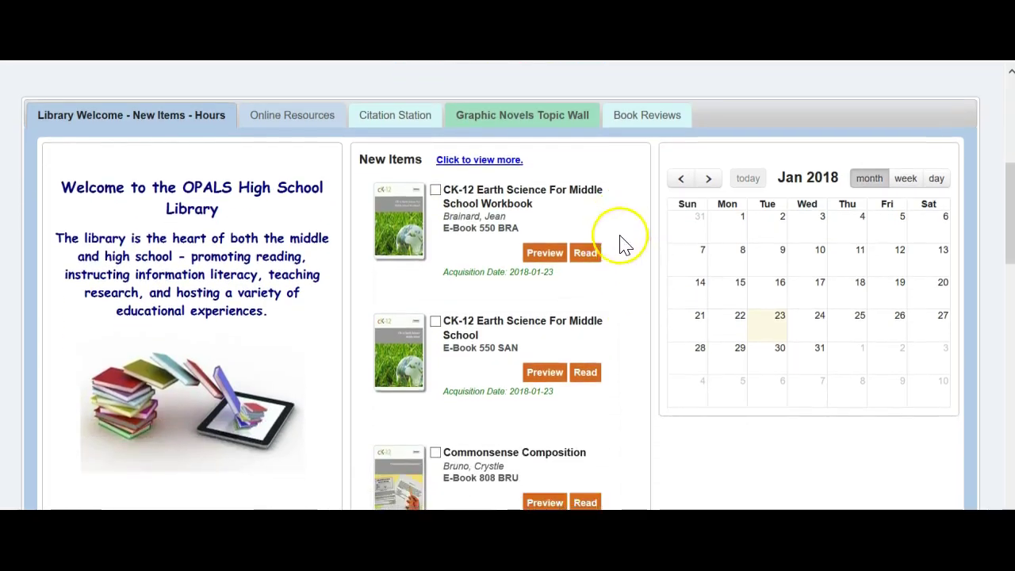
pyautogui.scroll(3, 634, 317)
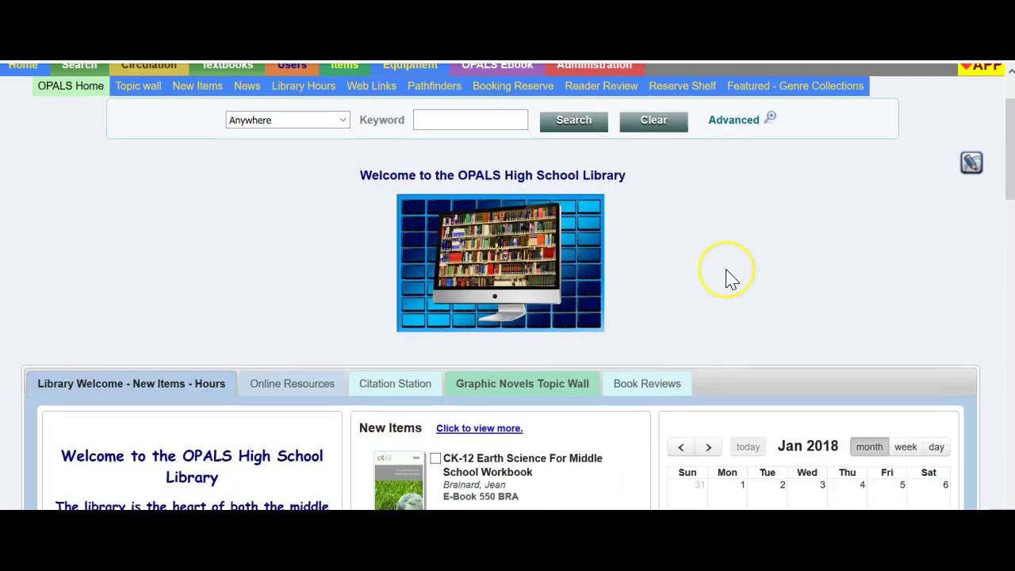
pyautogui.scroll(1, 729, 278)
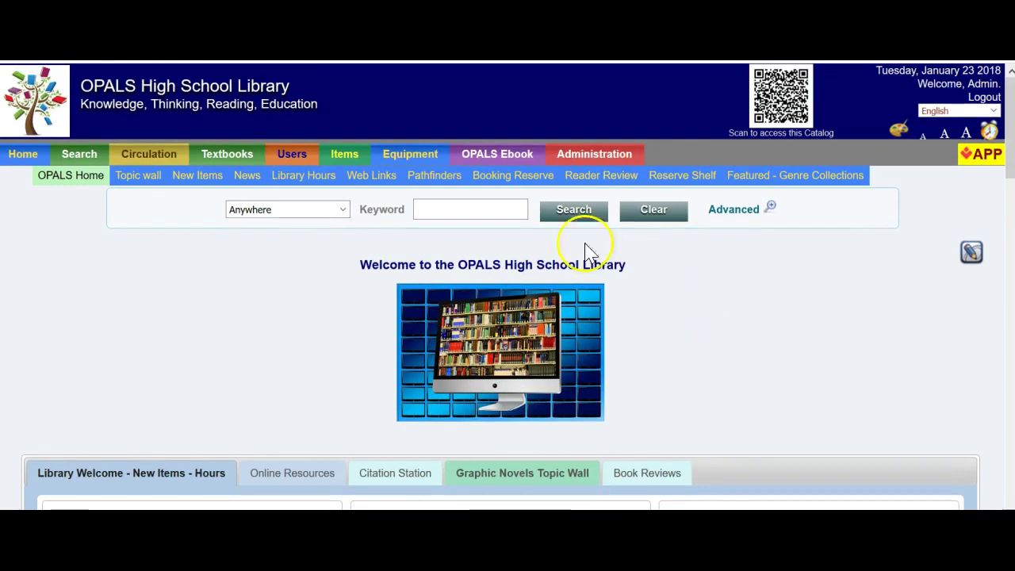
pyautogui.moveTo(511, 153)
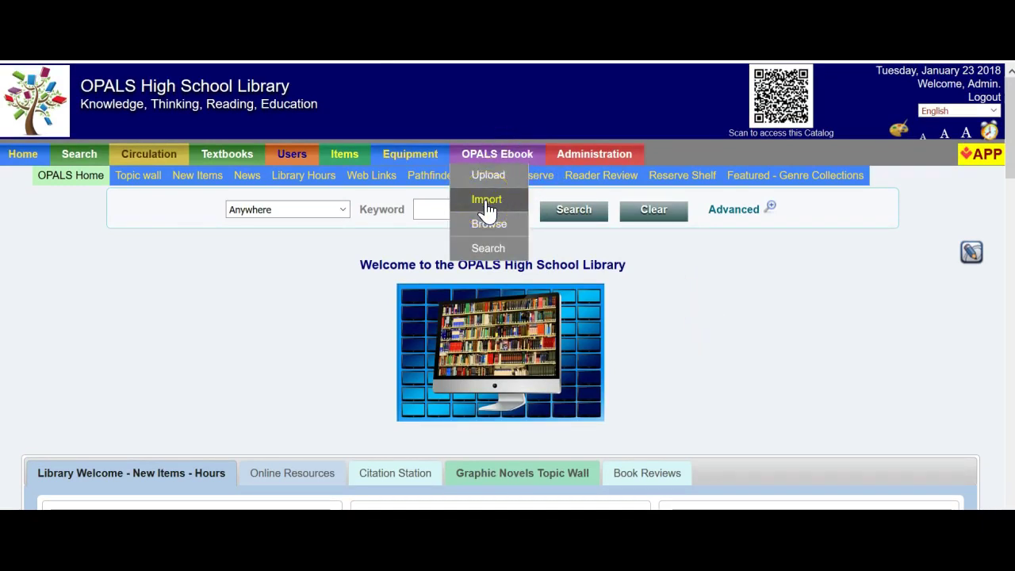
pyautogui.moveTo(609, 153)
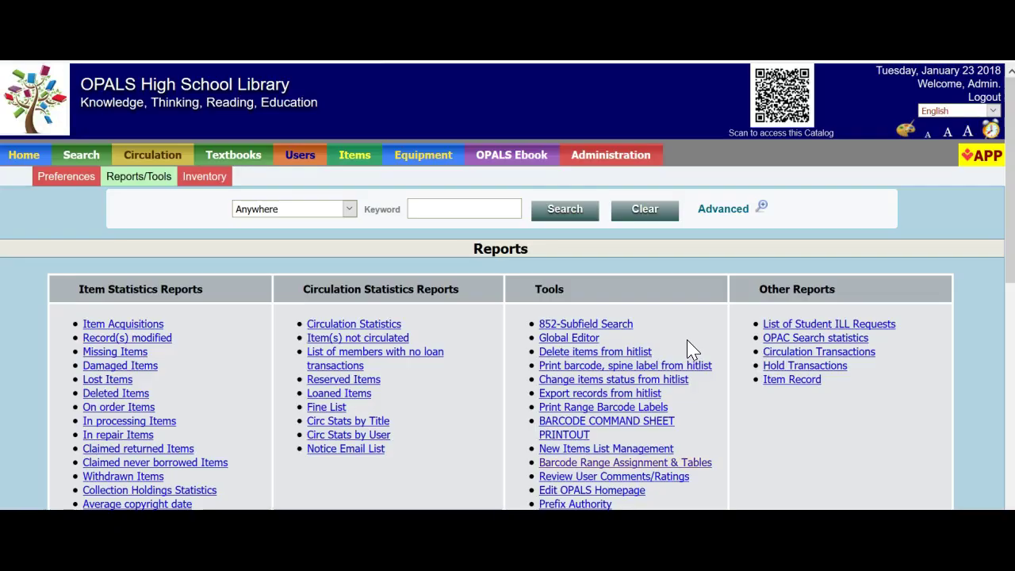
pyautogui.scroll(-2, 687, 347)
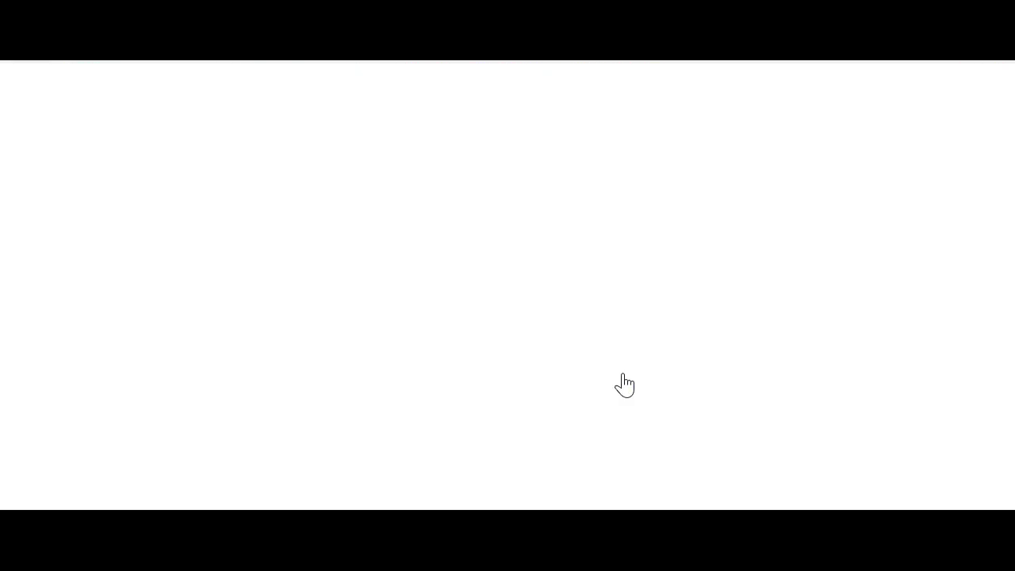
pyautogui.click(595, 371)
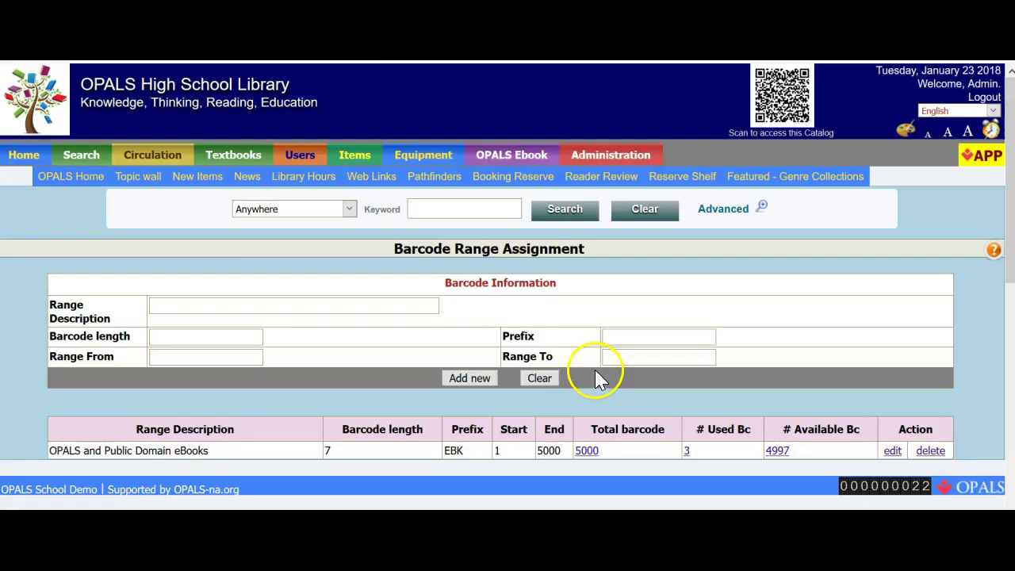
pyautogui.scroll(-2, 594, 370)
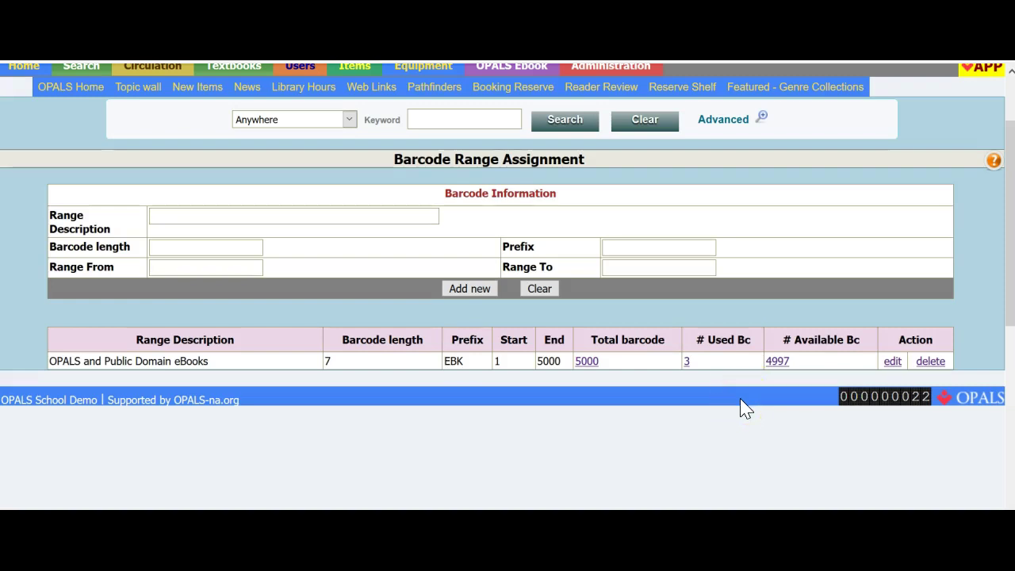
pyautogui.scroll(2, 620, 466)
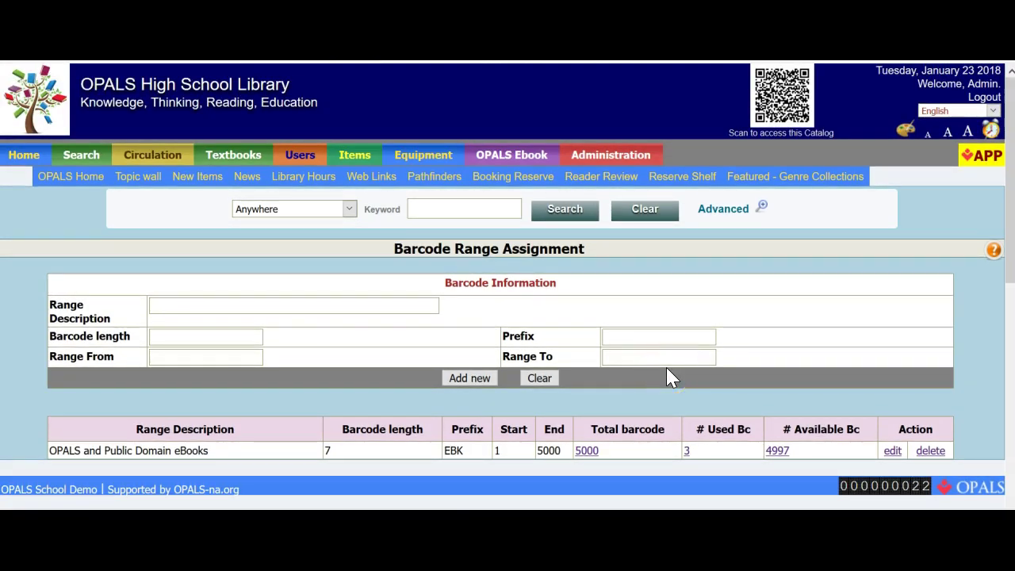
# Return from the barcode range page to the OPALS home page and view its New Items section.
pyautogui.moveTo(344, 147)
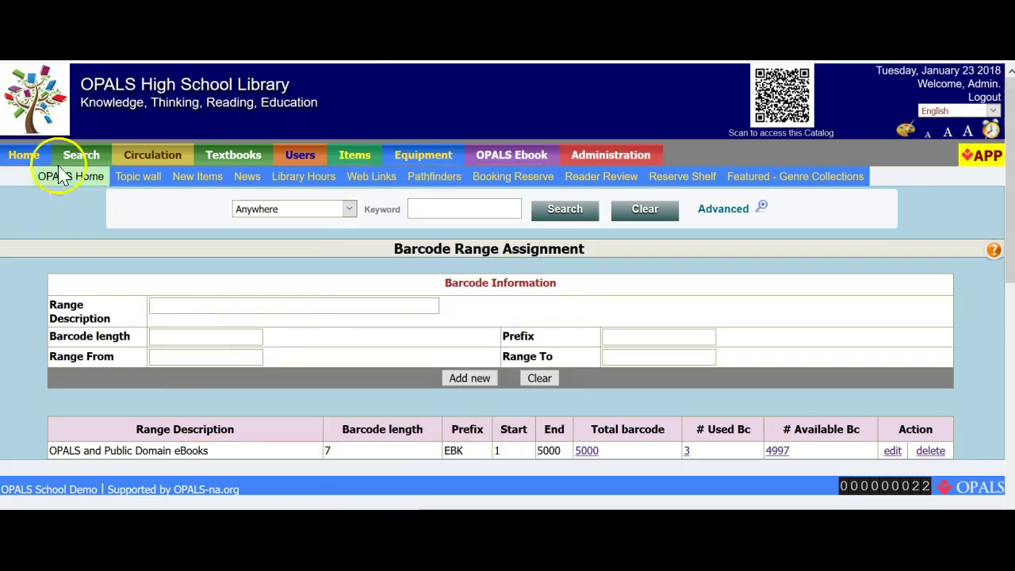
pyautogui.moveTo(20, 155)
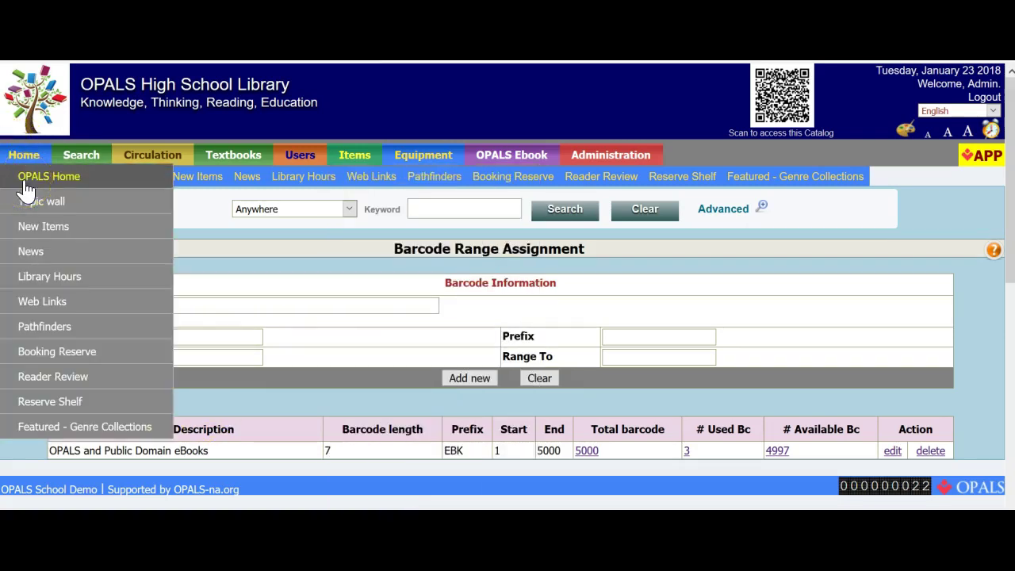
pyautogui.click(25, 184)
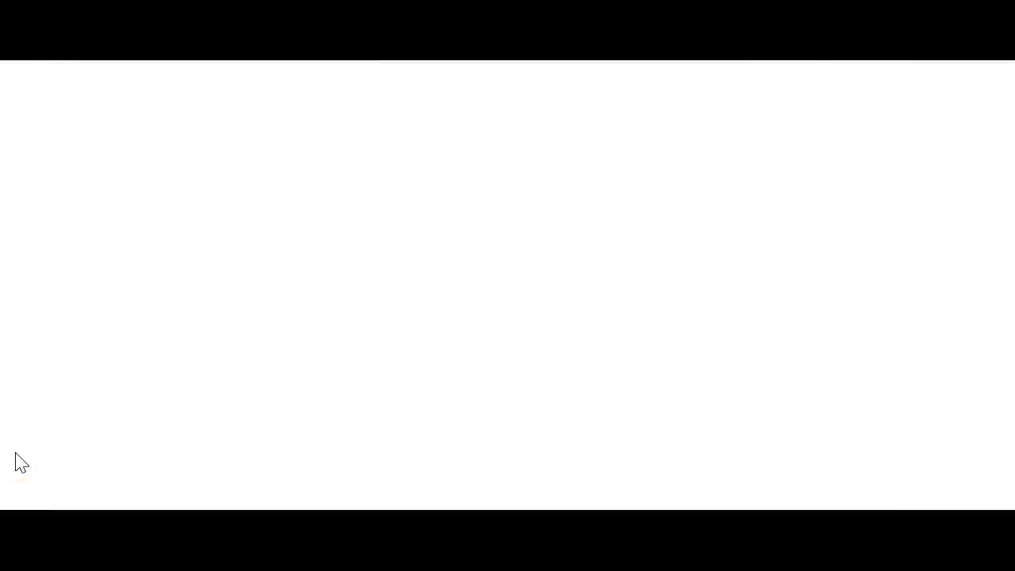
pyautogui.scroll(-1, 18, 439)
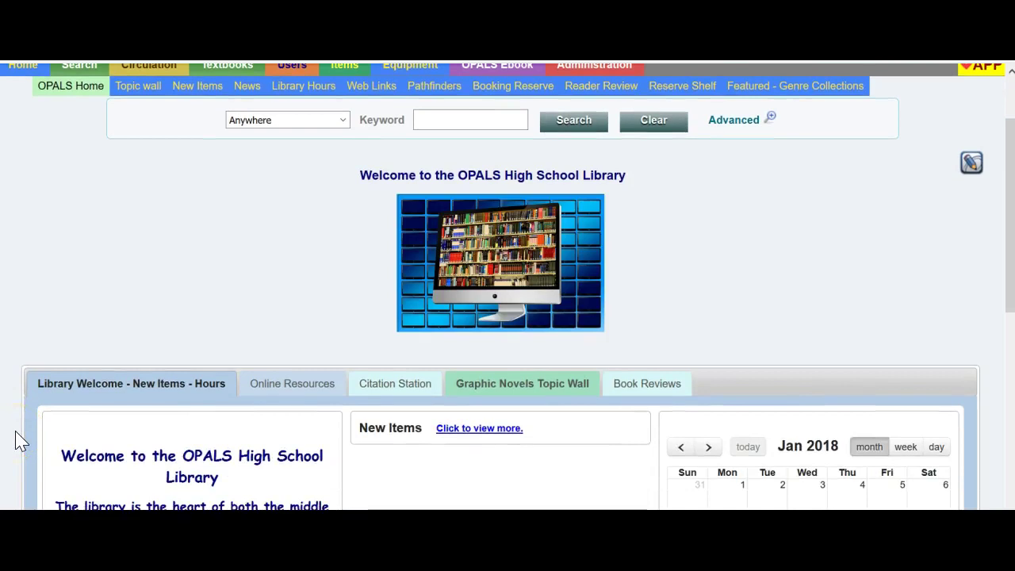
pyautogui.scroll(-2, 17, 439)
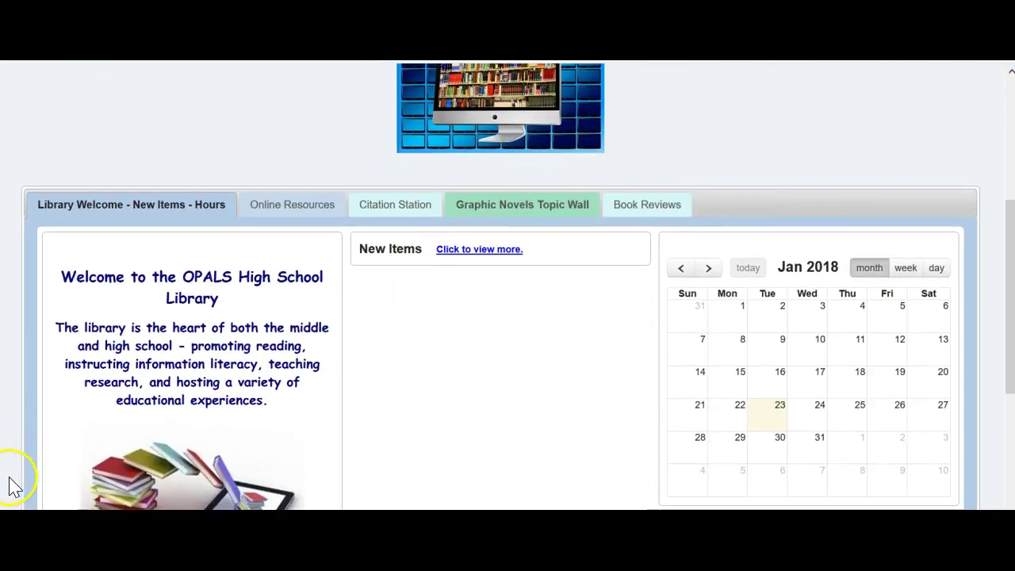